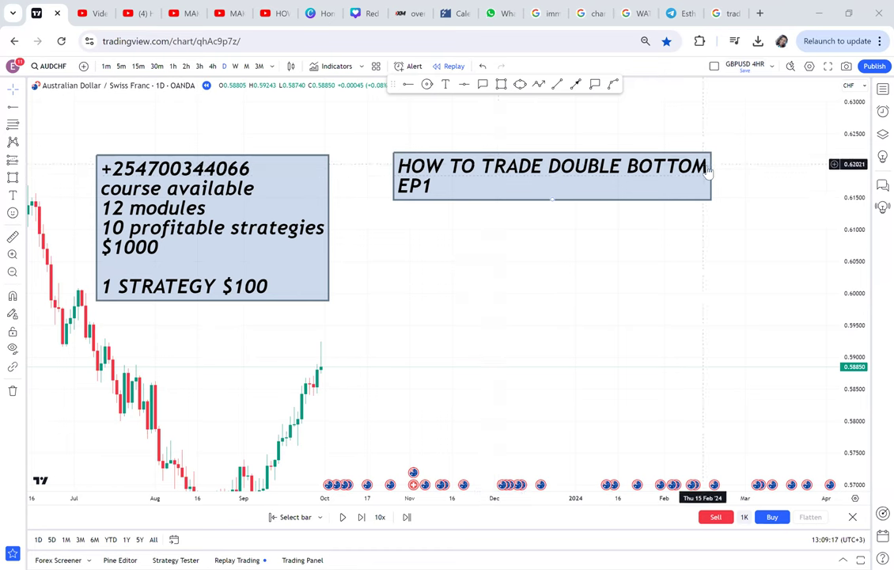
- Edit the title text note to read "HOW TO TRADE DOUBLE BOTTOM/TOPS EP1"
double_click(508, 176)
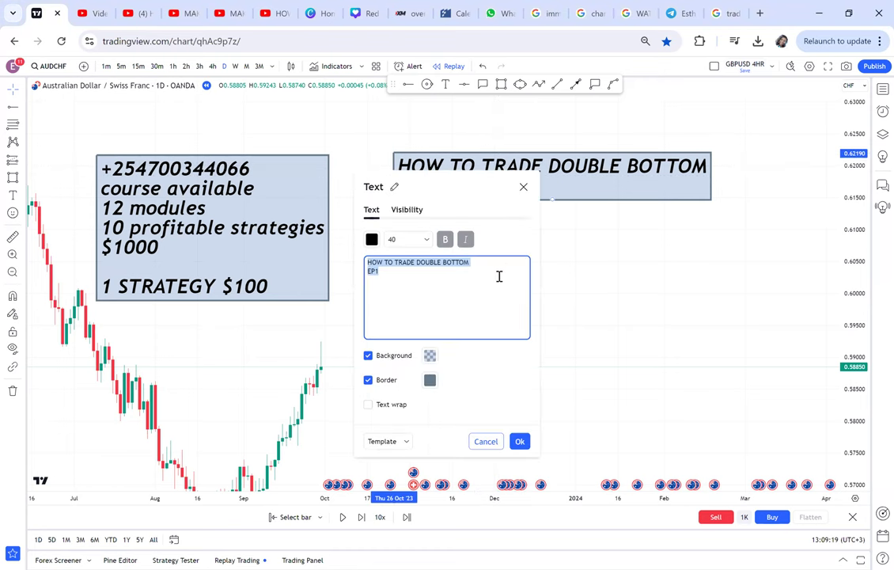
click(501, 264)
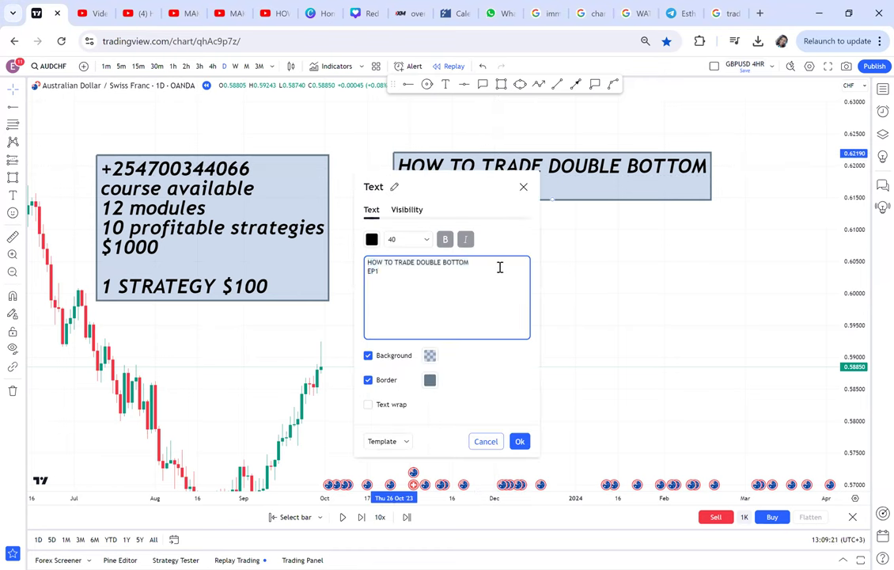
click(475, 259)
text(/TOP)
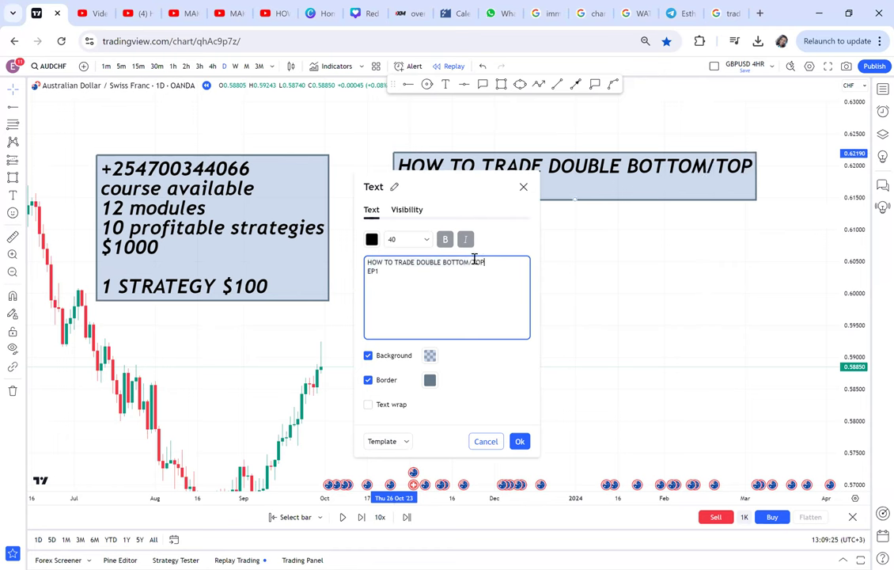
text(S)
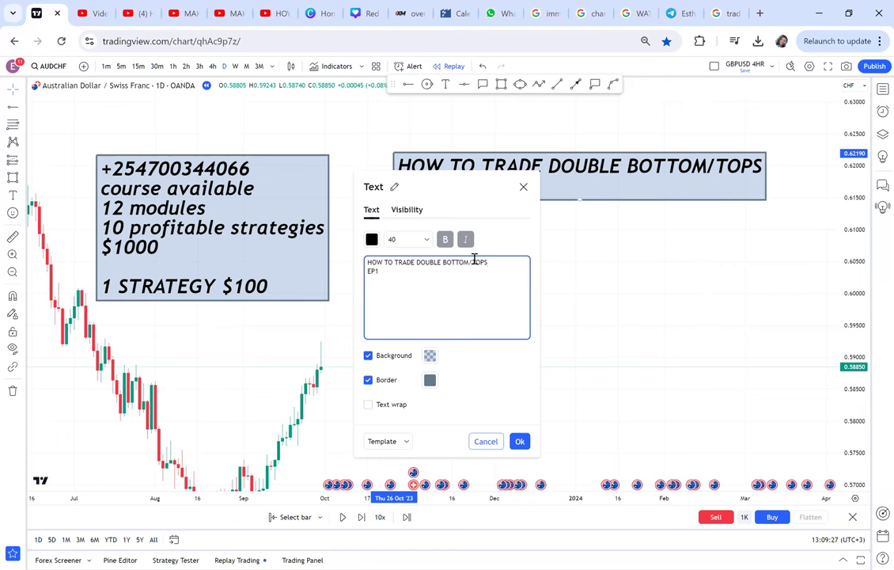
click(641, 263)
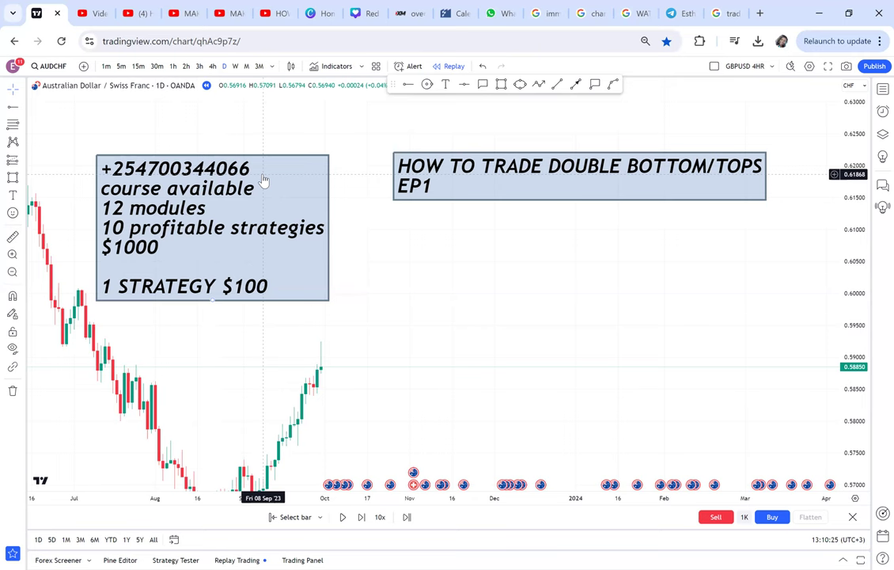
- Remove both text drawings from the chart
drag(500, 300, 446, 312)
click(21, 391)
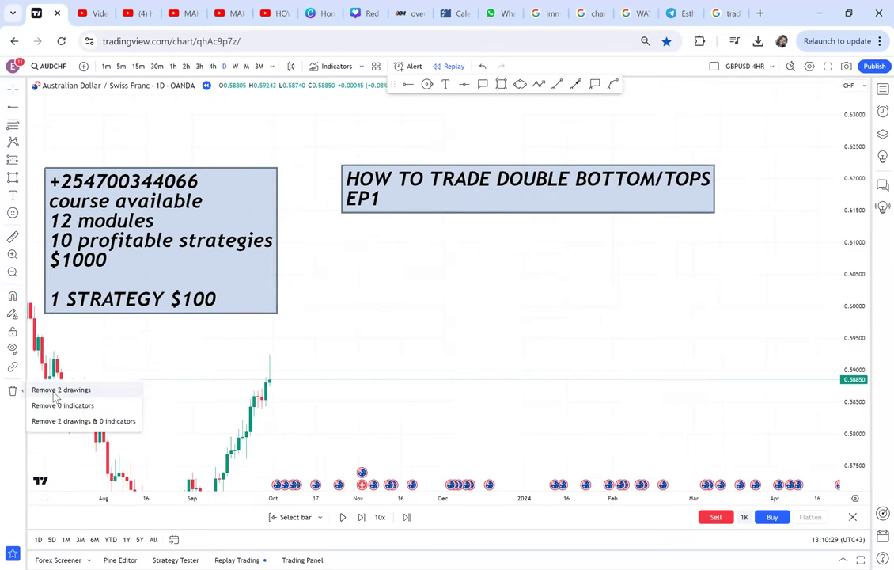
click(54, 390)
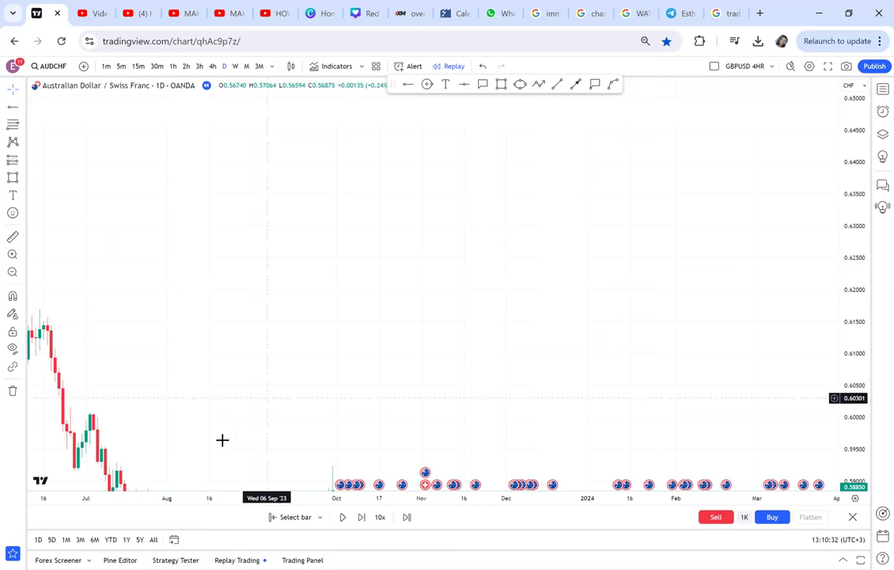
- Draw an M-shaped Path from about 0.600 up to 0.638, down to 0.609, back up to 0.638, ending in a short drop
click(539, 84)
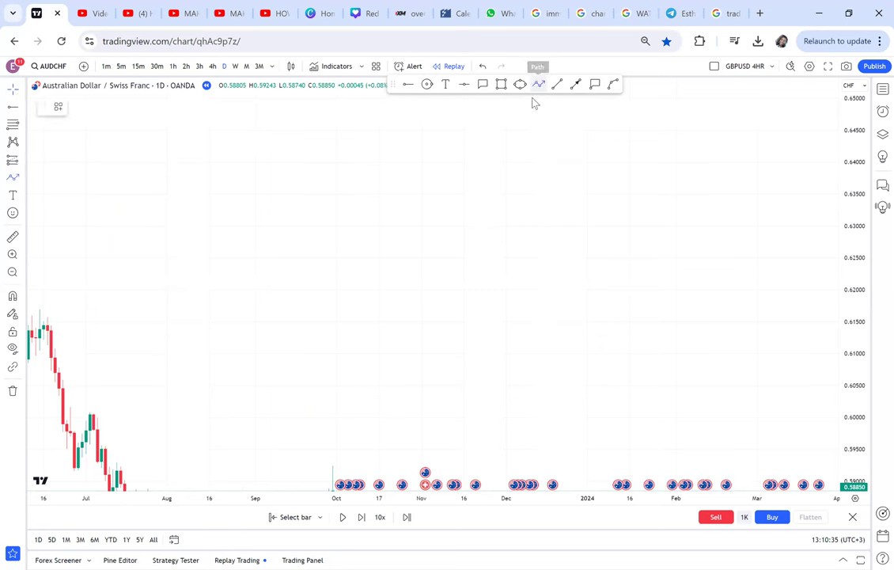
click(232, 416)
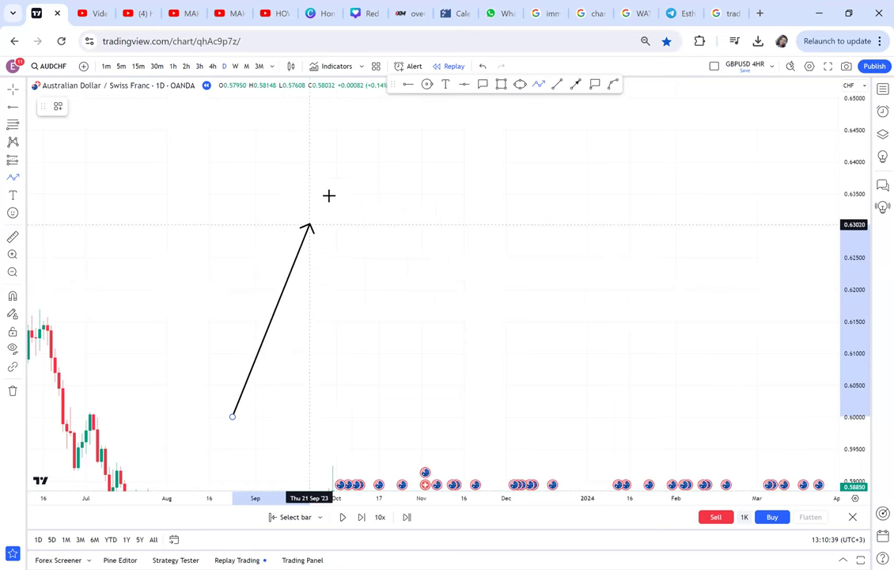
click(344, 177)
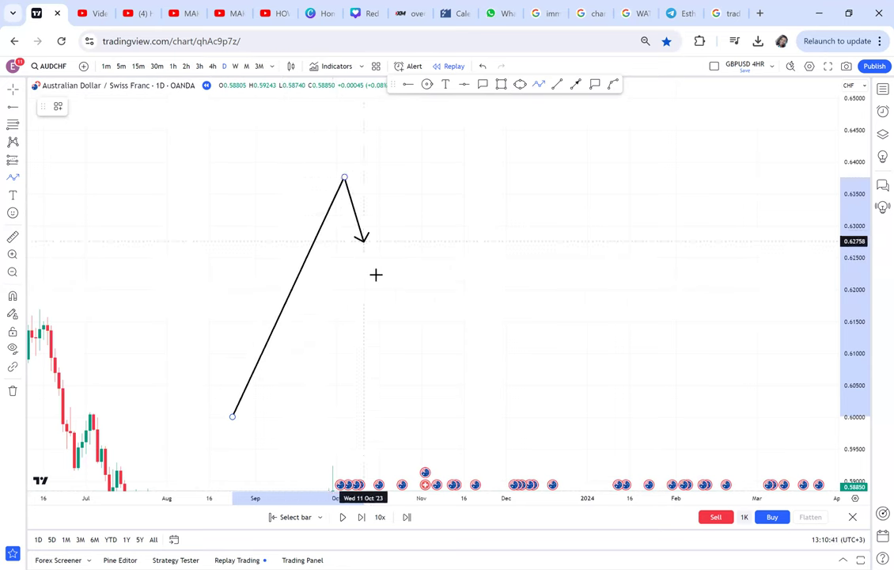
double_click(425, 362)
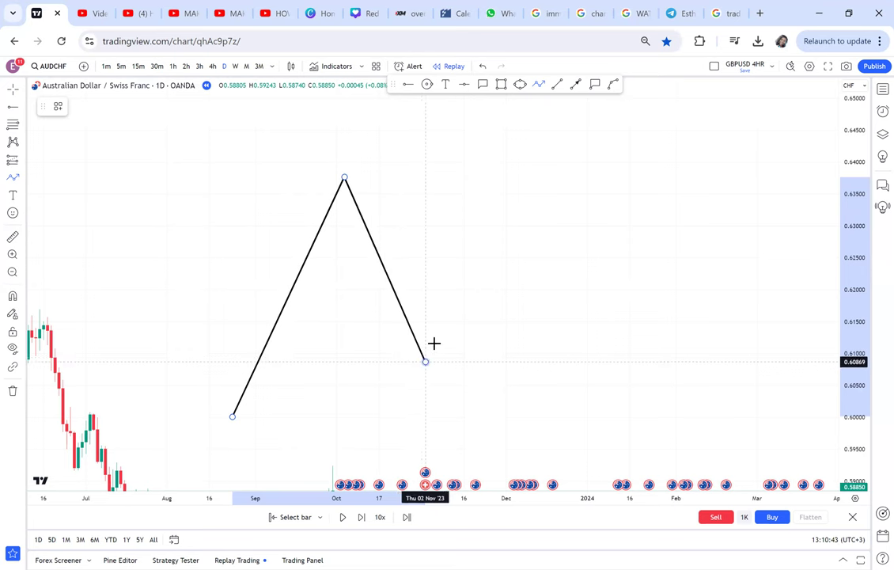
double_click(447, 241)
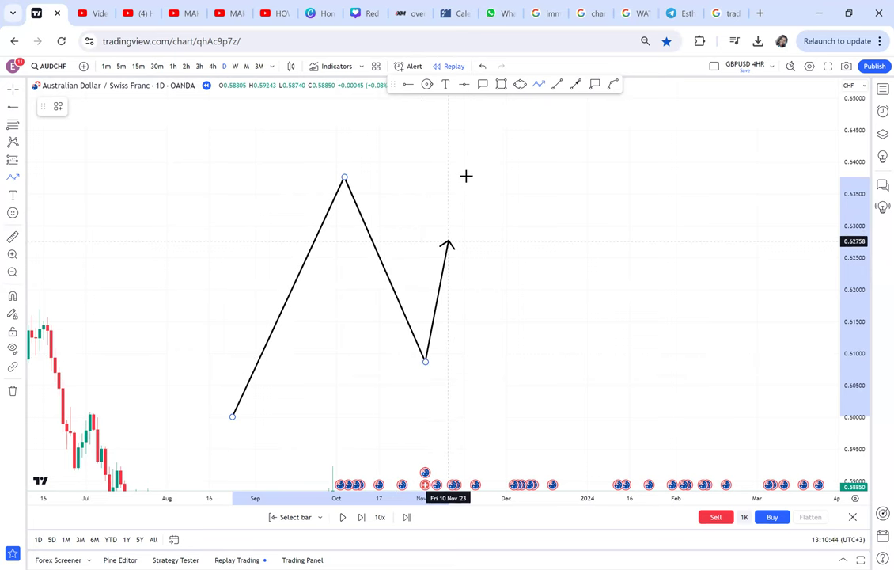
click(467, 174)
double_click(487, 210)
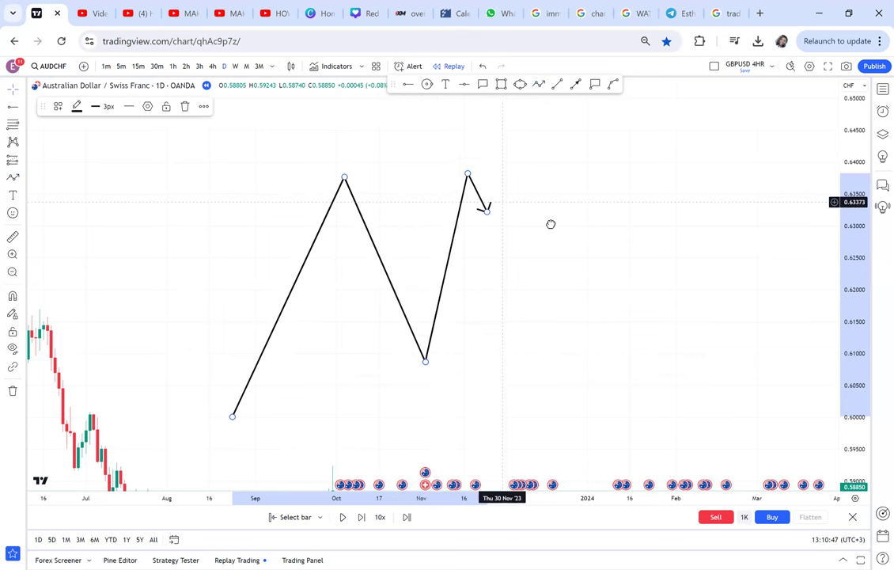
- Draw a small circle centred on the first peak of the path, at about 0.637
drag(526, 180, 550, 224)
click(427, 85)
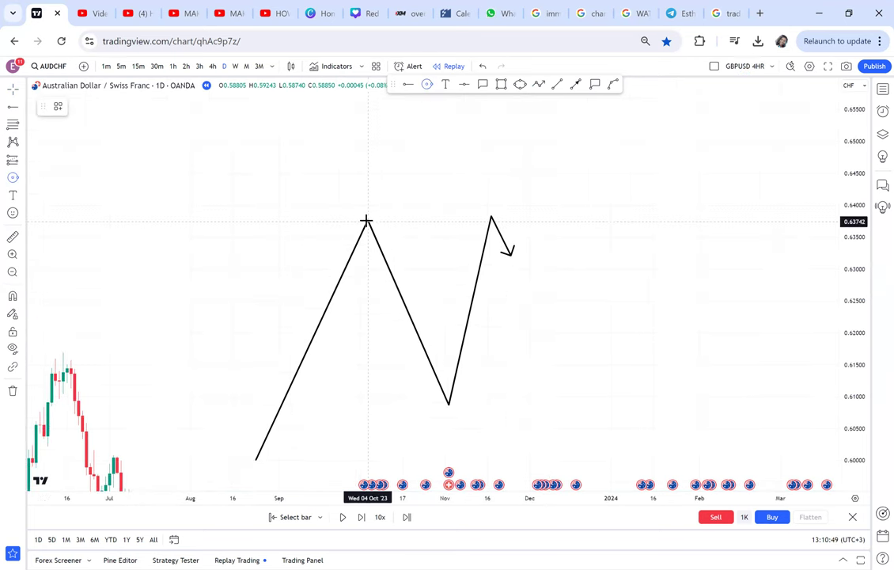
click(367, 220)
click(371, 241)
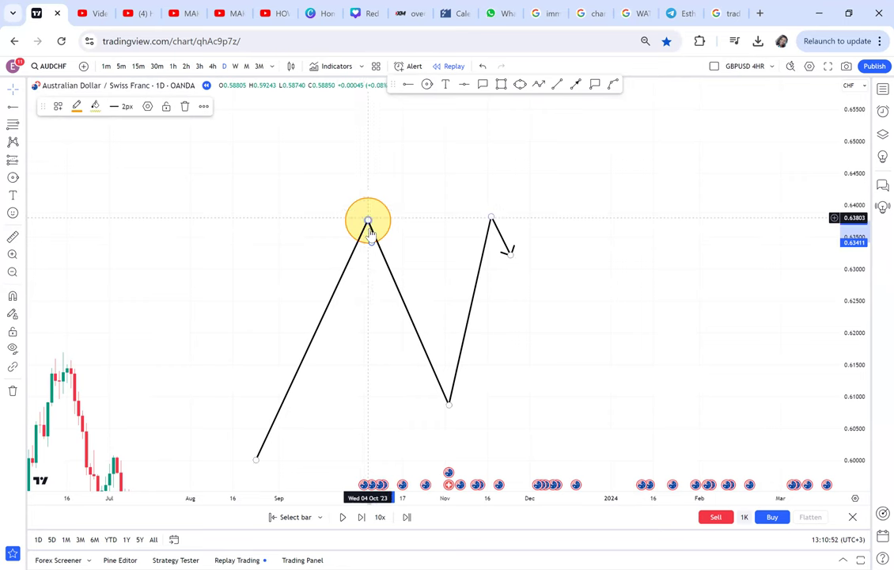
- Draw three ascending green-filled rectangles as bullish candles beside the first rising leg, from about 0.601 to 0.637
click(501, 84)
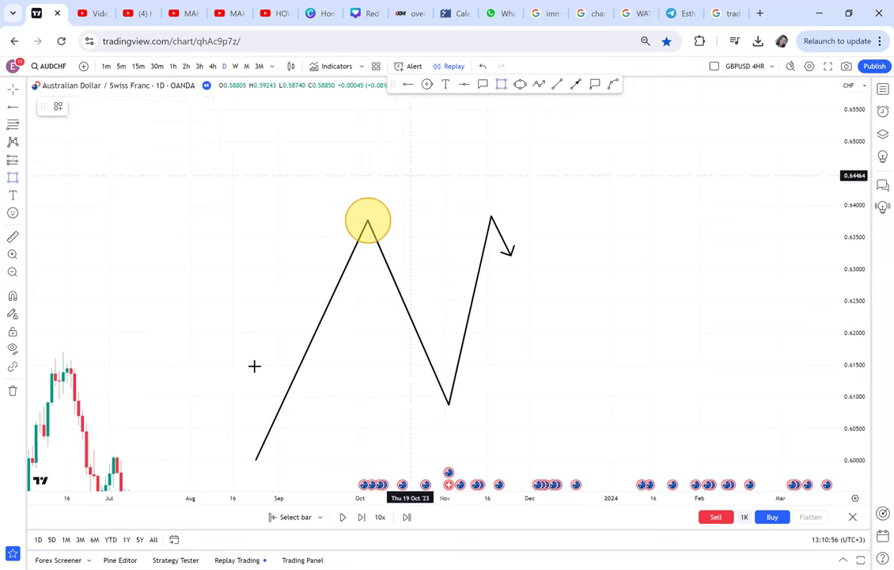
drag(262, 349, 249, 452)
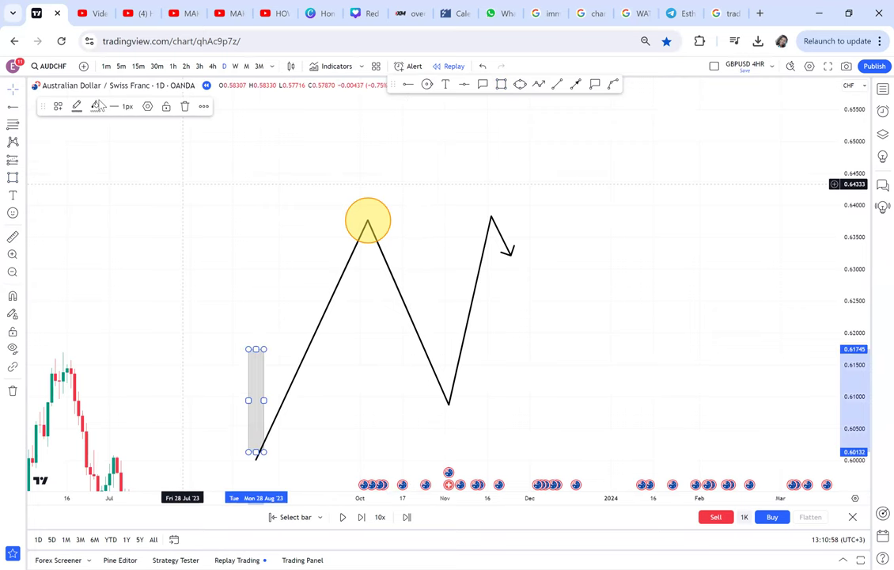
click(95, 105)
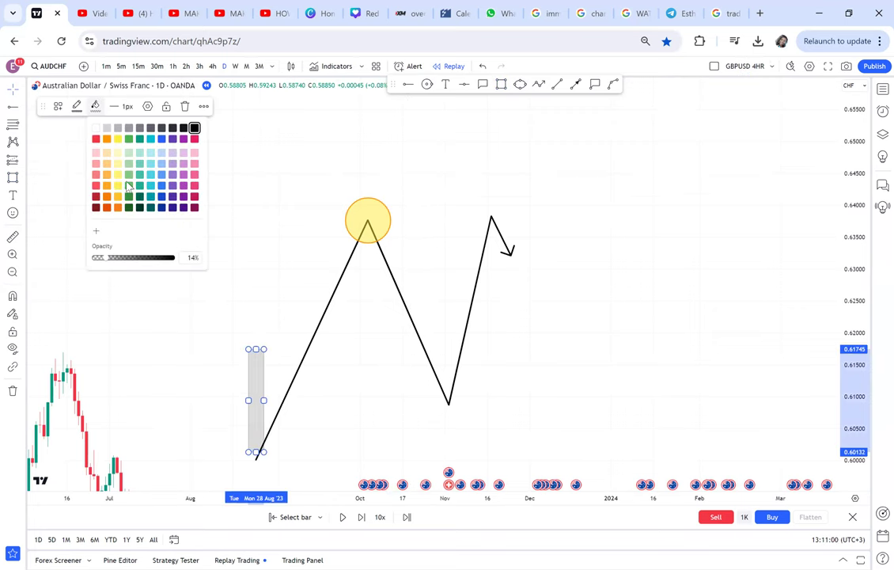
click(129, 138)
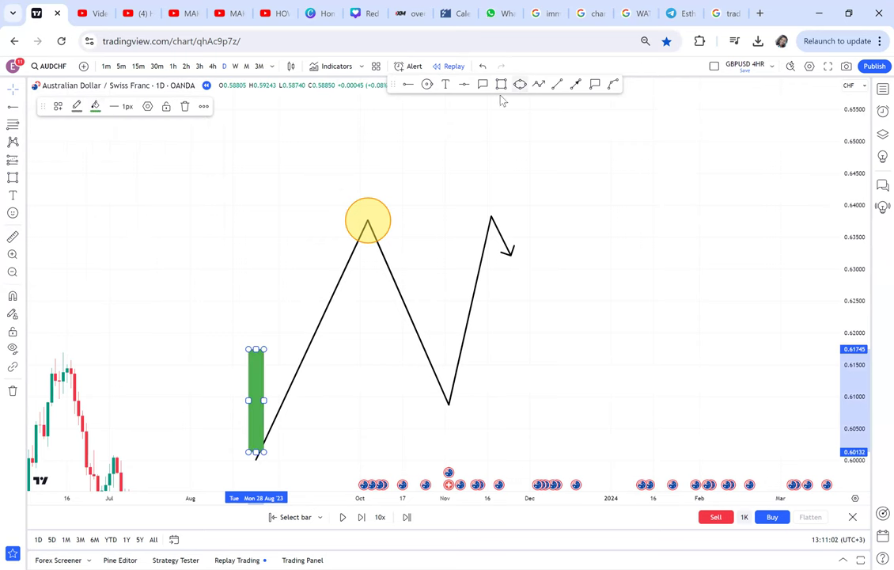
click(281, 352)
click(298, 274)
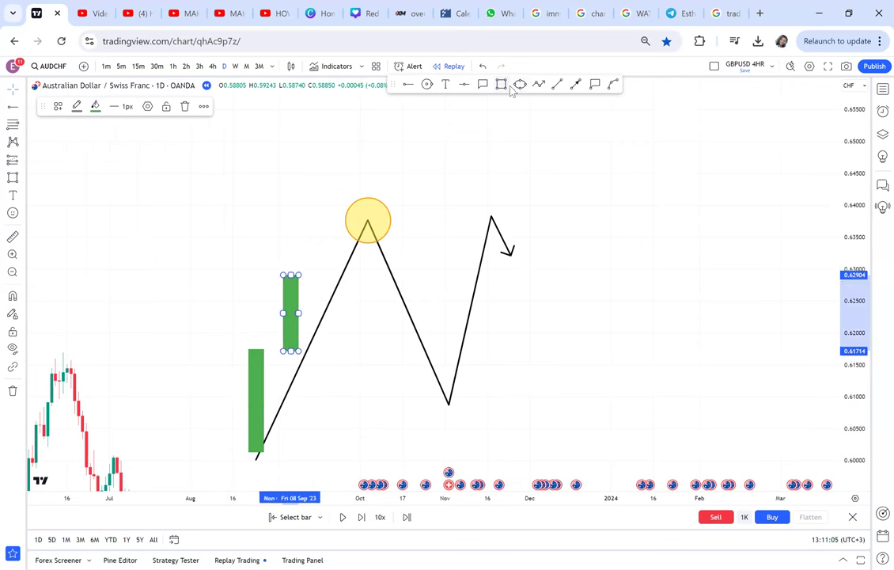
click(501, 84)
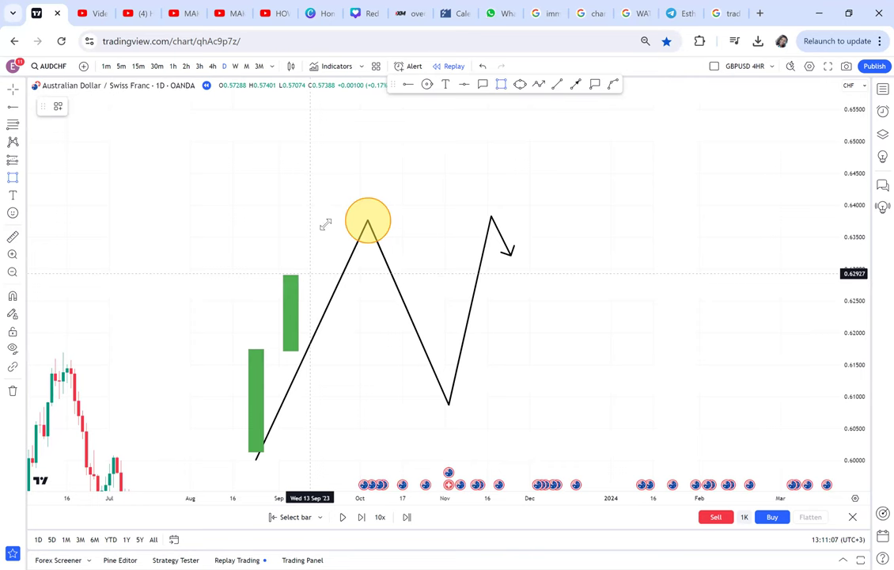
drag(332, 222, 309, 274)
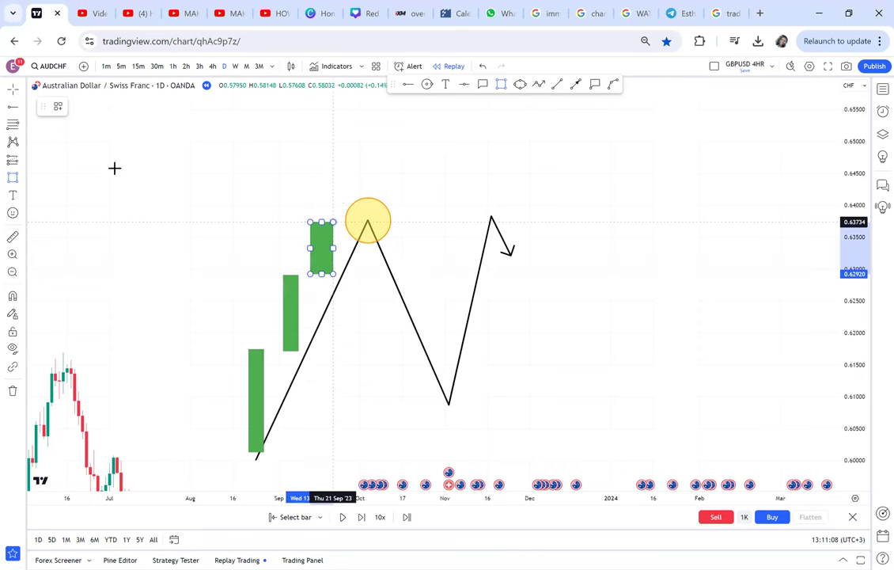
- Draw a rectangle candle from about 0.638 to 0.627 beside the last green one and fill it red
click(501, 84)
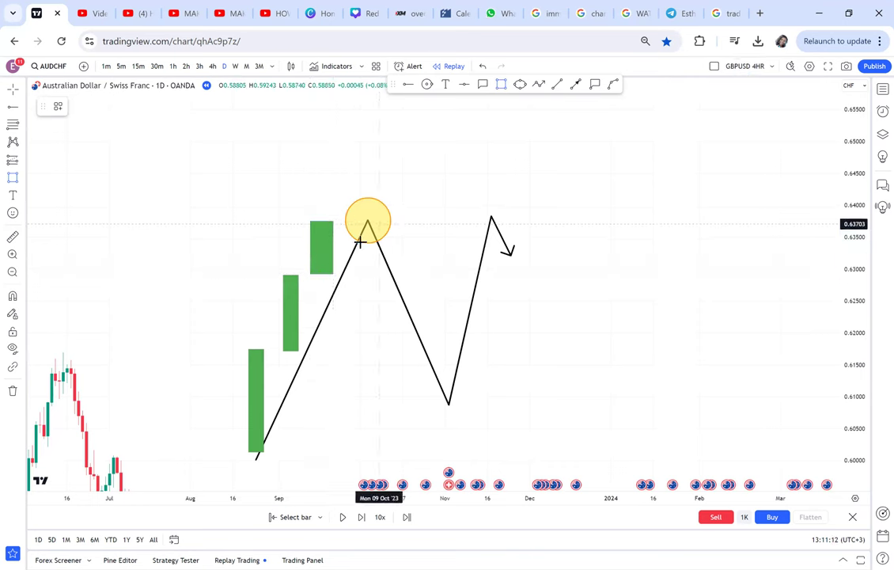
drag(336, 223, 363, 232)
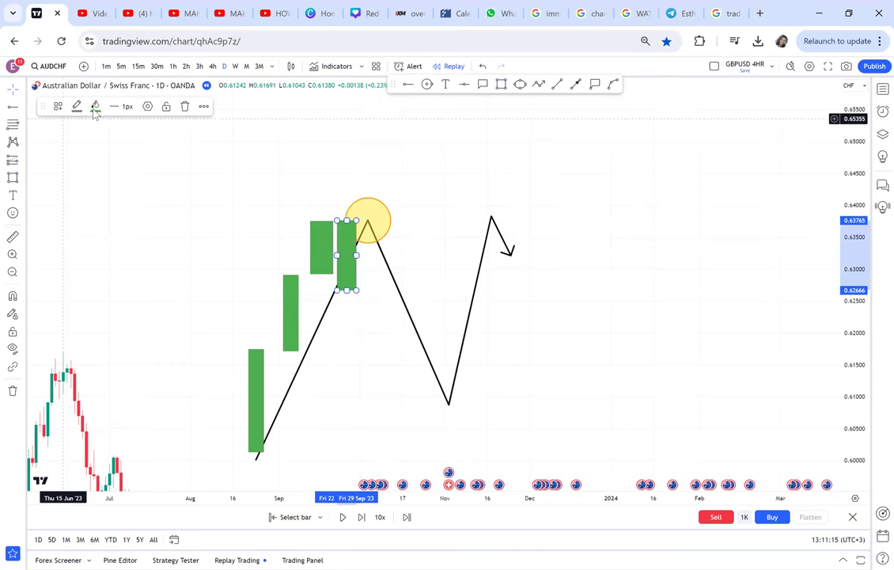
click(95, 106)
click(96, 140)
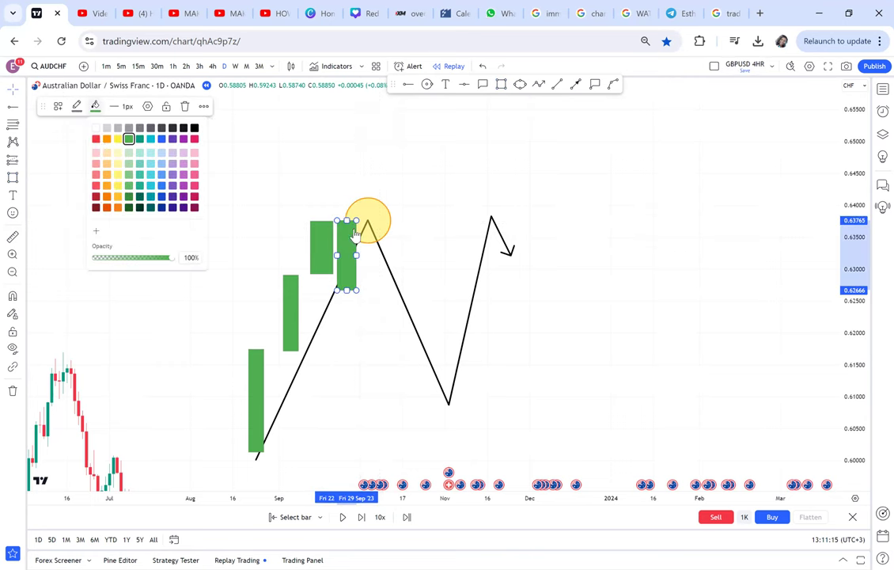
ctrl+click(321, 245)
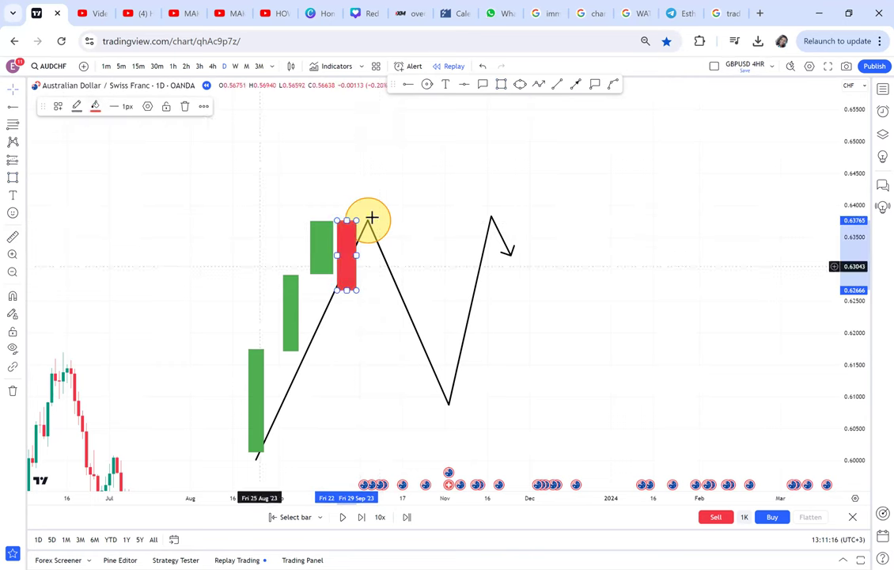
- Place a horizontal ray at about 0.638 across the two peaks, starting before the first candle
key(alt+j)
click(221, 218)
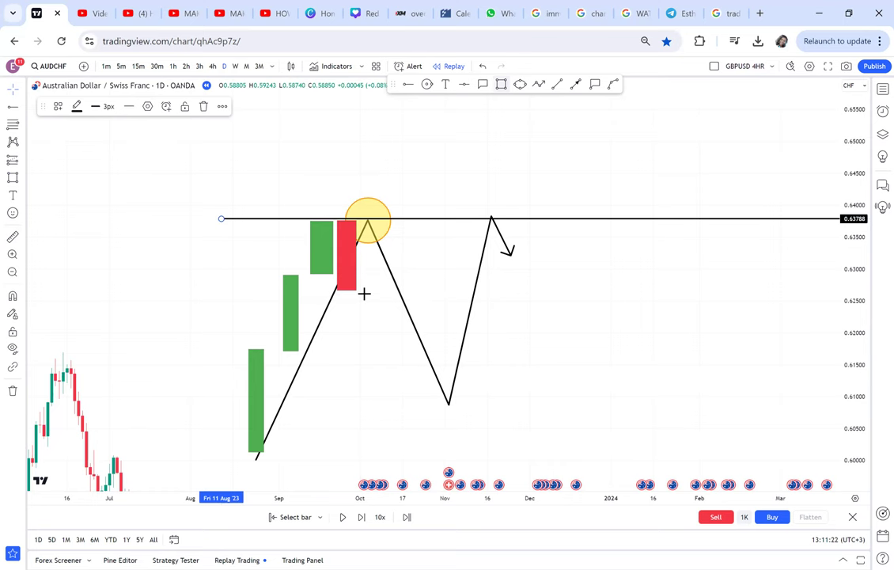
- Draw three descending red rectangles as bearish candles along the falling leg down to about 0.608, making the last one short
key(alt+shift+r)
drag(363, 291, 414, 394)
click(394, 345)
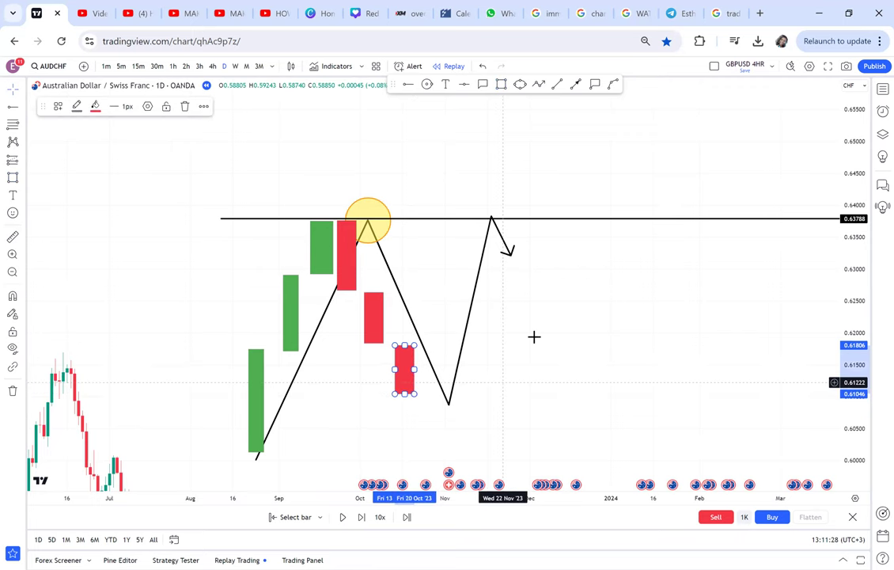
drag(514, 370, 532, 336)
click(500, 86)
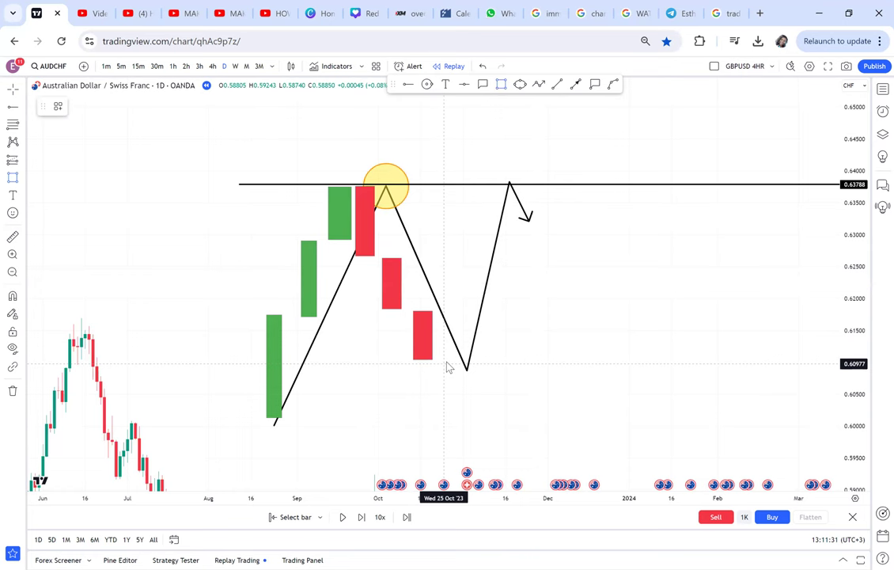
drag(463, 374, 437, 358)
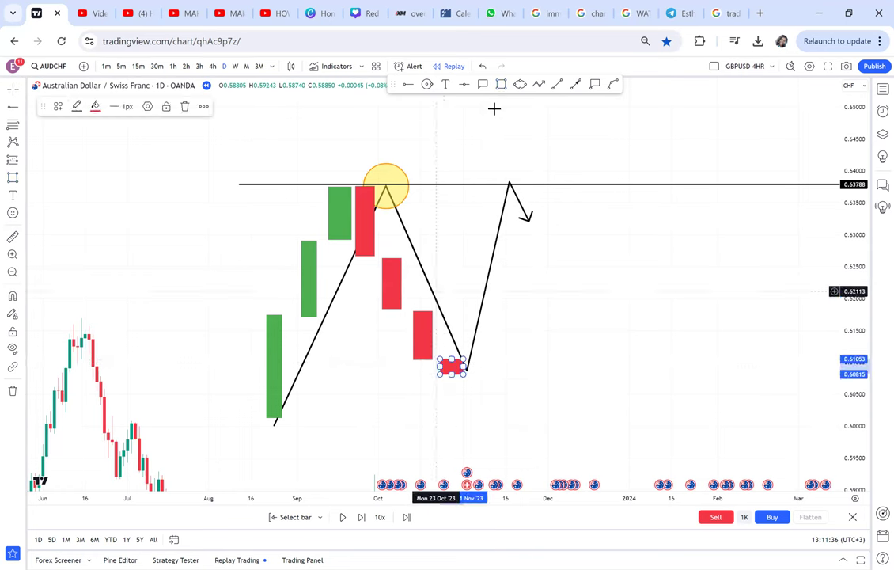
- Draw two ascending green-filled rectangles as bullish candles along the second rising leg, from about 0.608 to 0.625
click(504, 85)
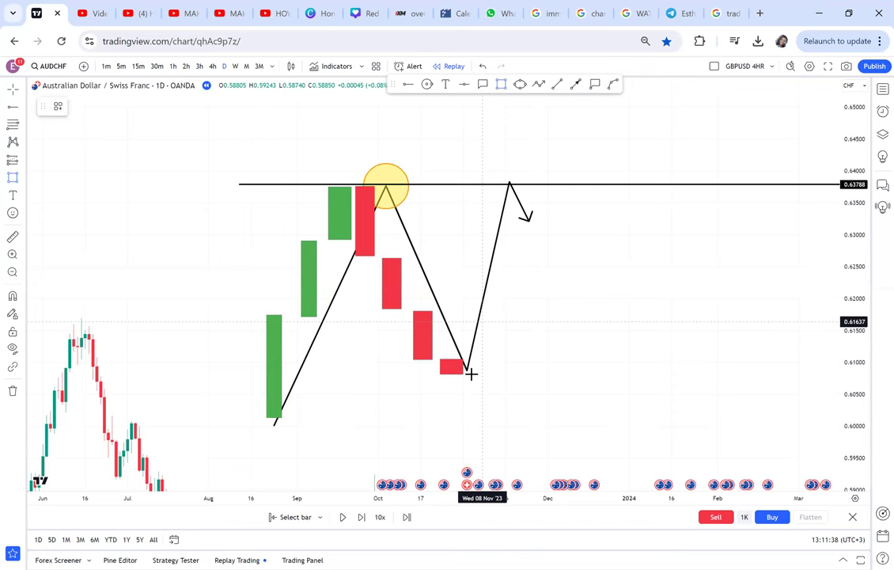
click(471, 373)
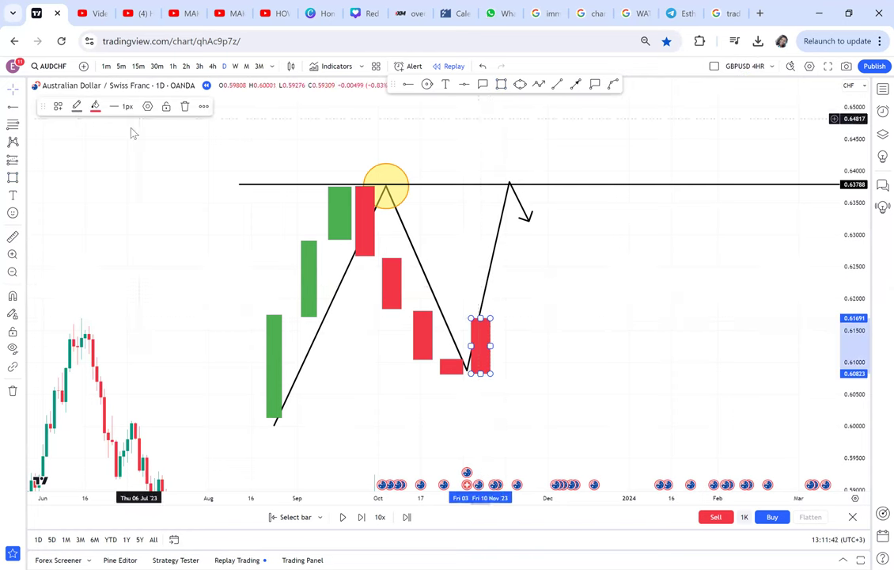
click(95, 106)
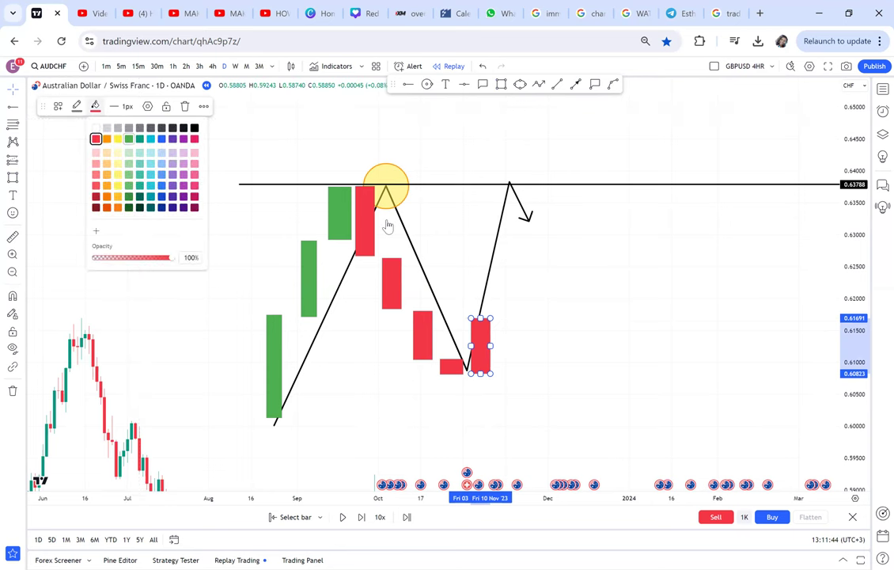
click(501, 84)
click(498, 316)
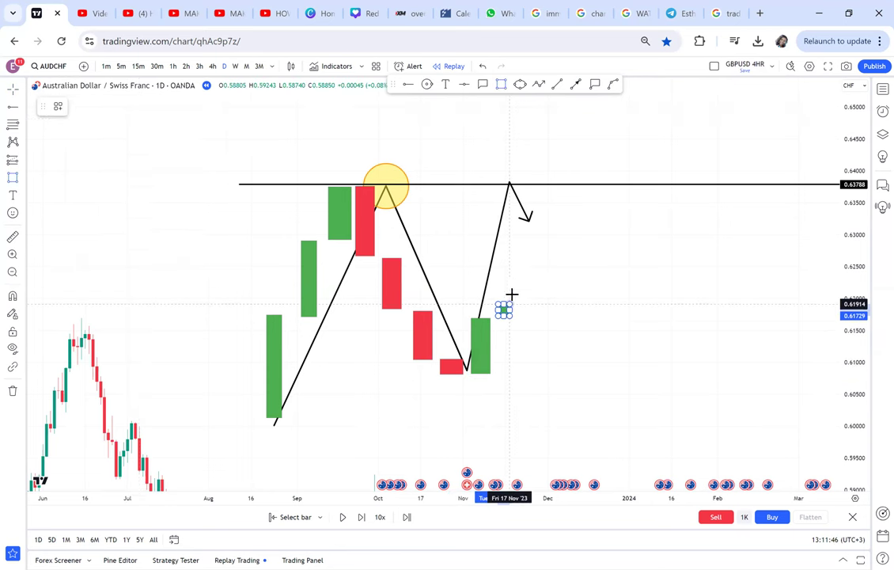
click(518, 267)
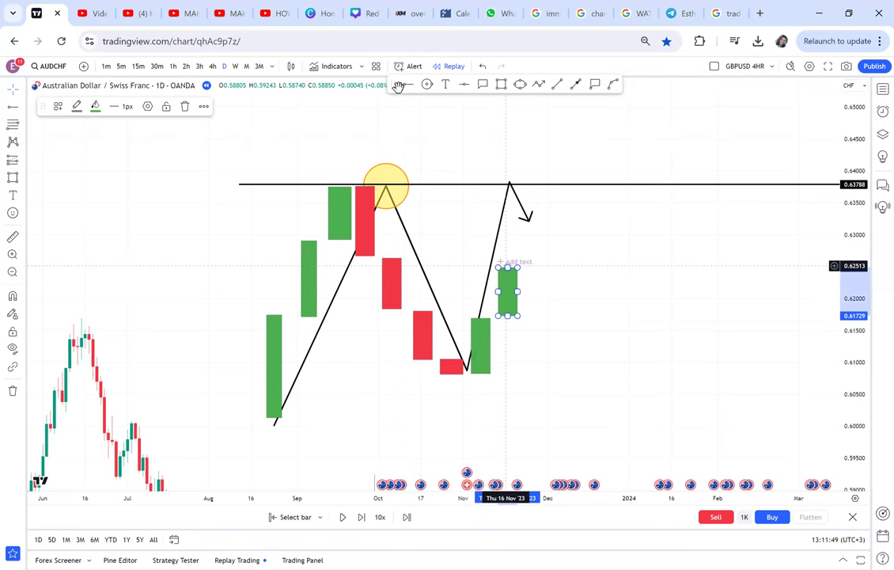
- Draw a third green rectangle candle on the second rising leg, from about 0.625 up to the resistance line at about 0.638
click(501, 84)
click(519, 267)
click(537, 222)
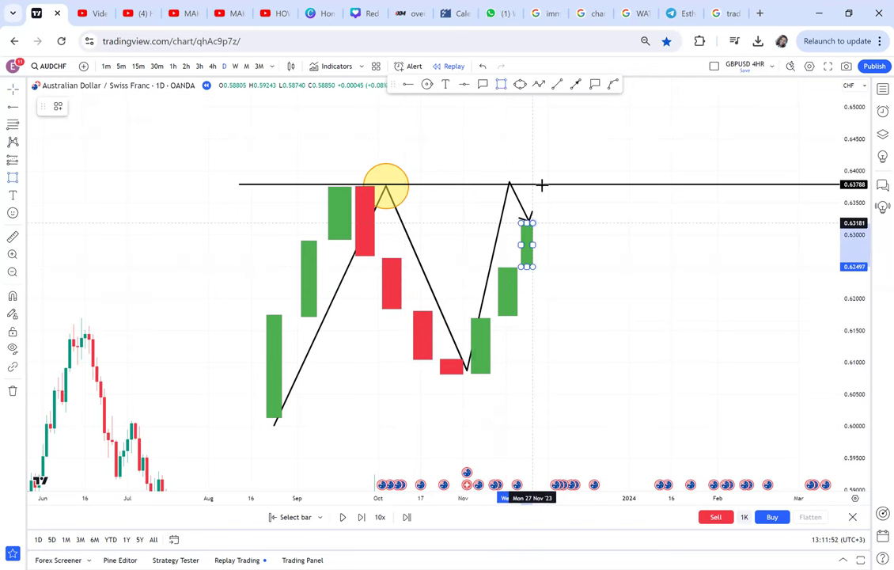
click(544, 183)
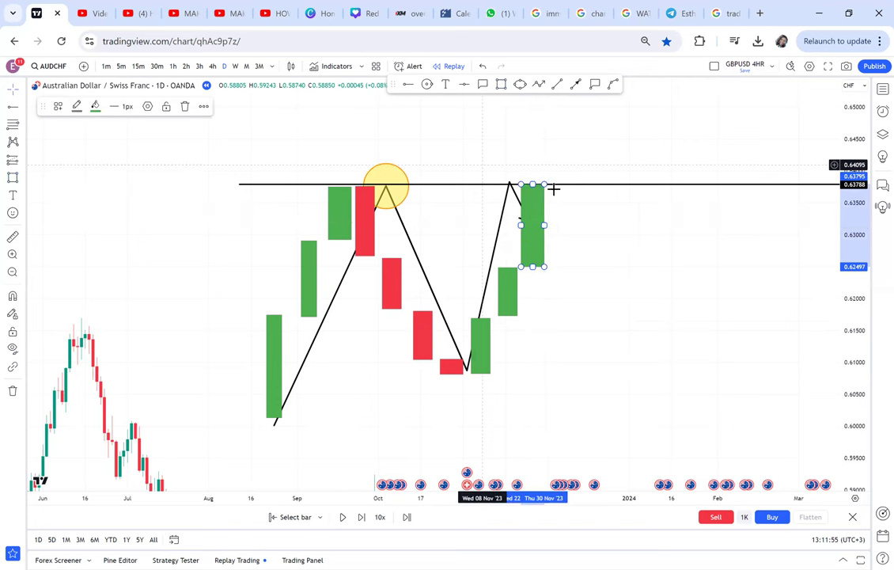
- Draw a rectangle candle from about 0.638 to 0.6326 beside the last green one and fill it red
click(501, 85)
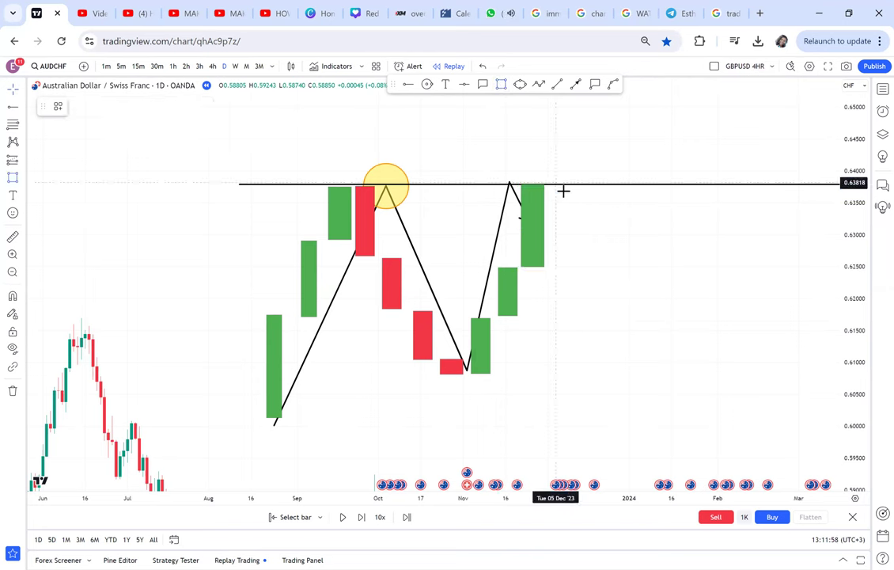
click(551, 183)
click(583, 218)
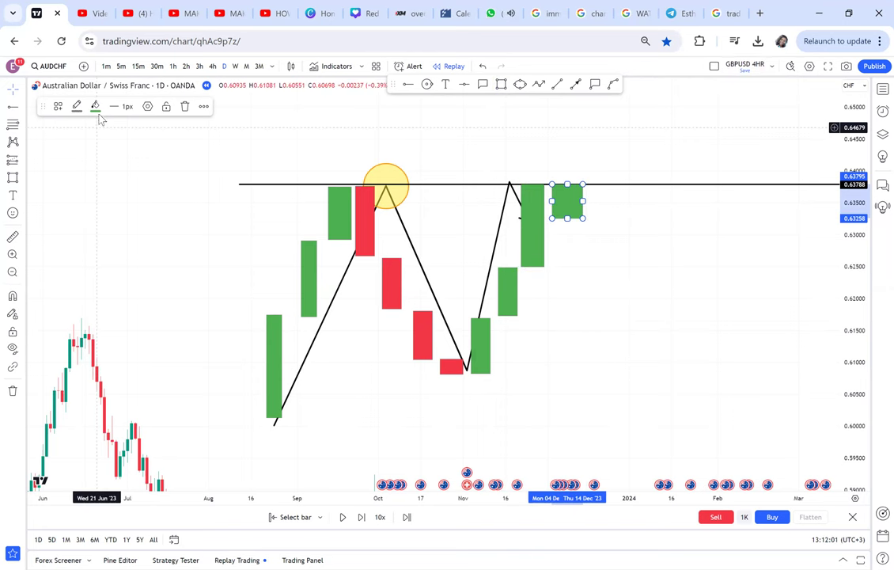
click(97, 111)
click(98, 141)
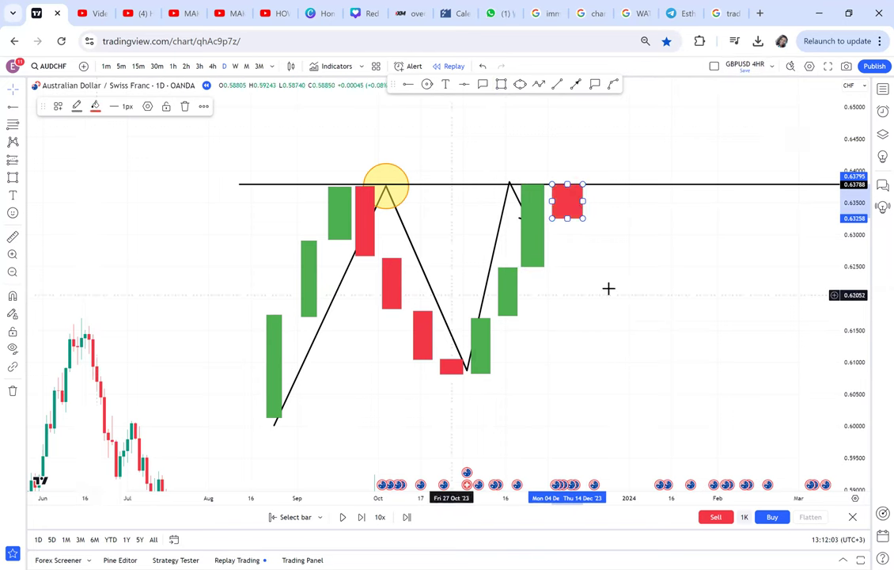
- Draw a circle around the second peak where the last green and red candles meet the resistance line
scroll(647, 292, down, 2)
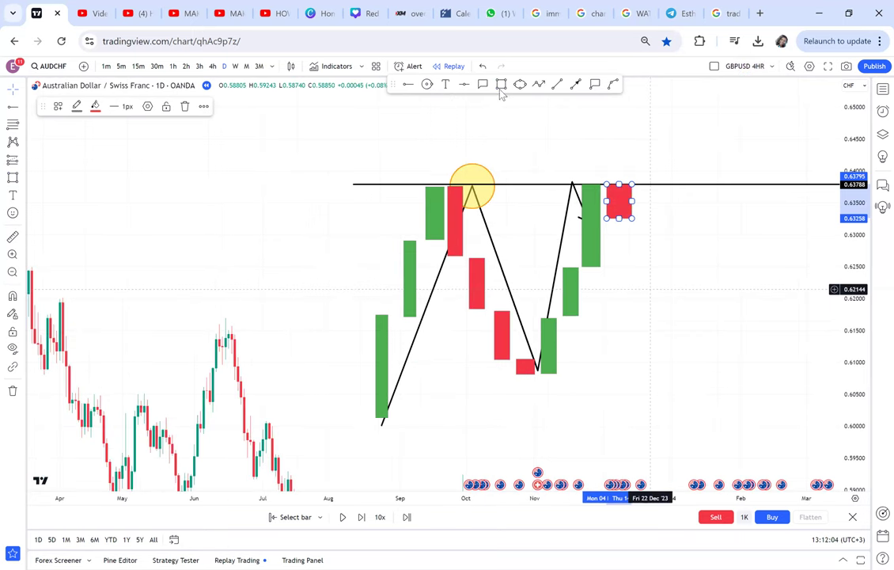
click(430, 89)
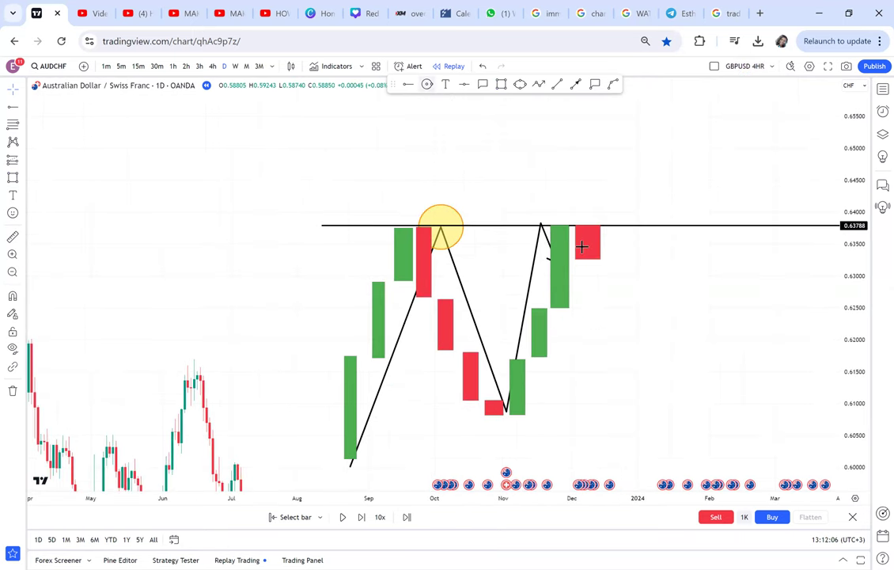
click(569, 219)
click(582, 247)
click(642, 203)
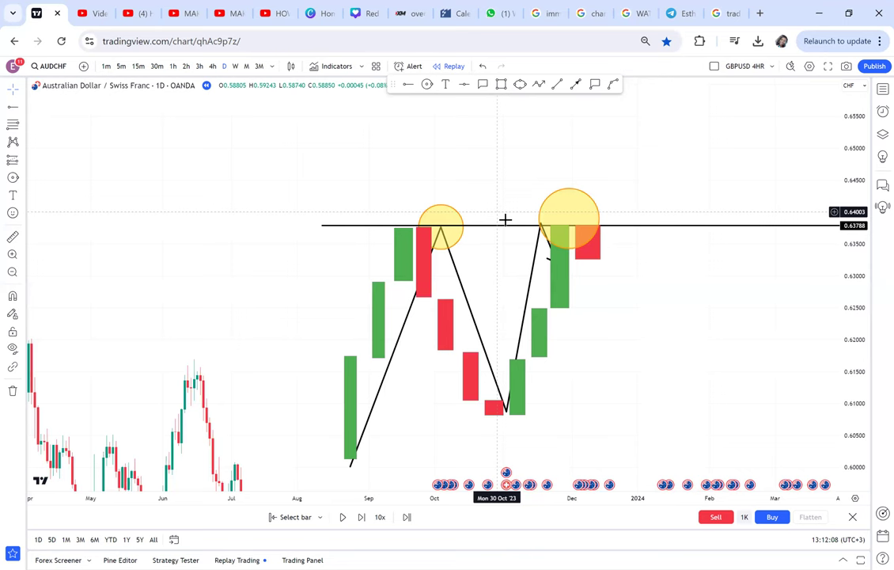
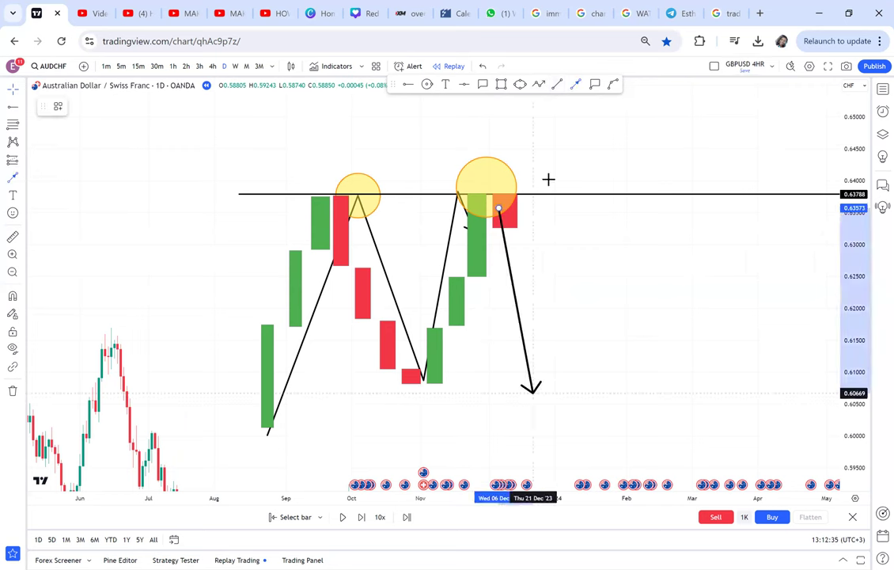
- Draw an arrow from the second top down to about 0.608, with a horizontal ray at about 0.608 under the trough
click(533, 385)
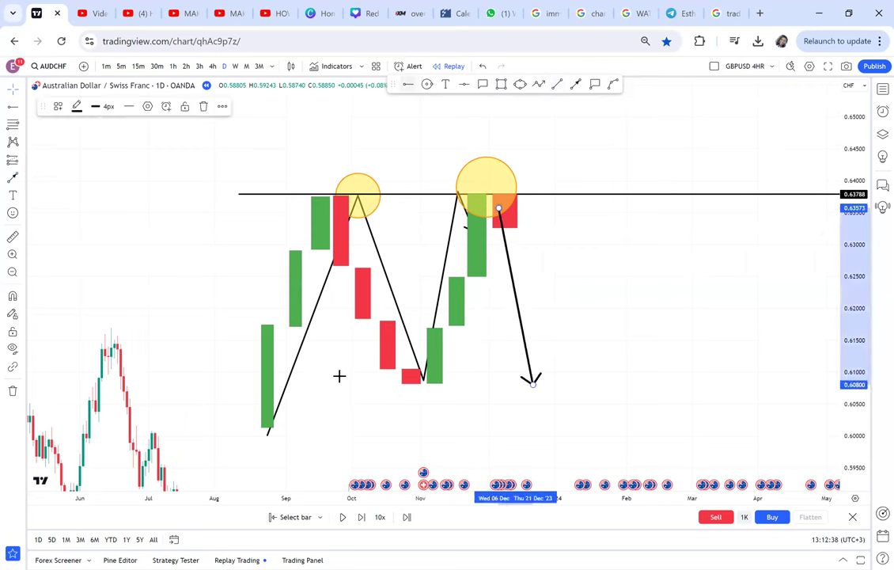
click(340, 375)
mouse_move(531, 382)
mouse_down()
mouse_move(498, 245)
mouse_move(515, 399)
mouse_move(543, 385)
mouse_up()
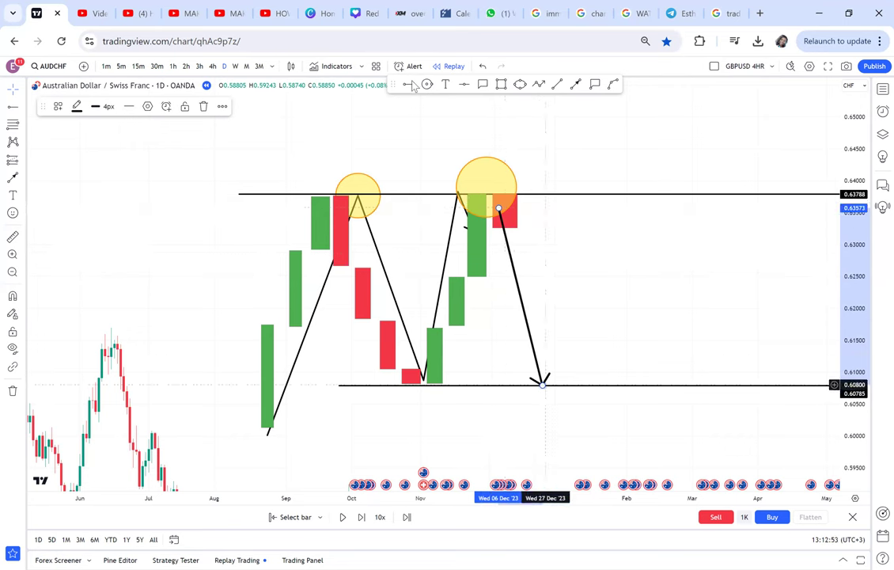
- Place a horizontal ray at about 0.6236 between the top and trough lines and shorten the falling arrow to end on it
click(317, 286)
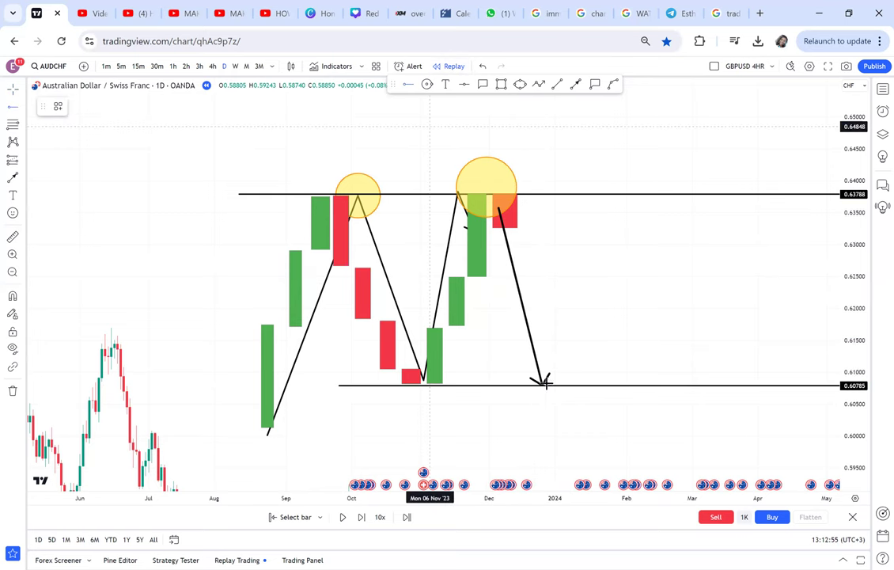
drag(541, 378, 543, 285)
mouse_move(546, 364)
mouse_down()
mouse_move(549, 379)
mouse_move(544, 285)
mouse_up()
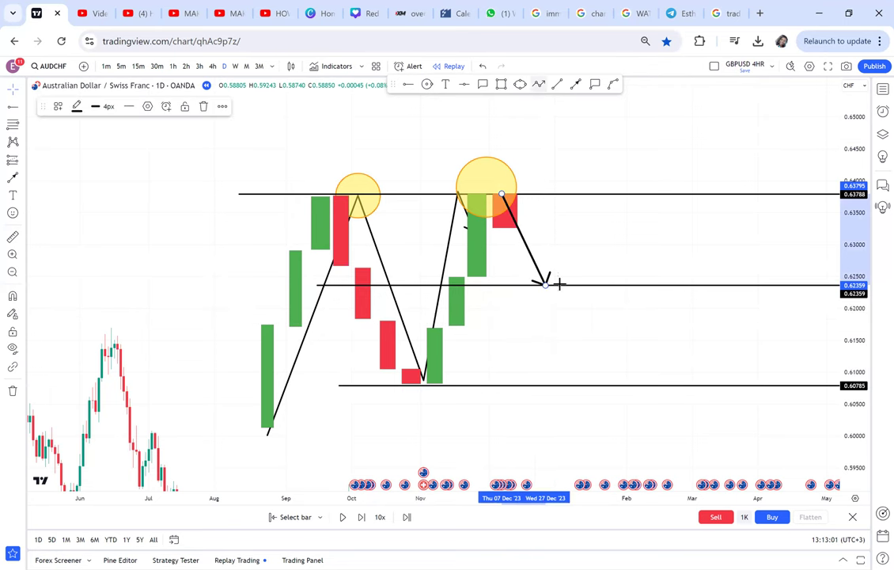
click(522, 301)
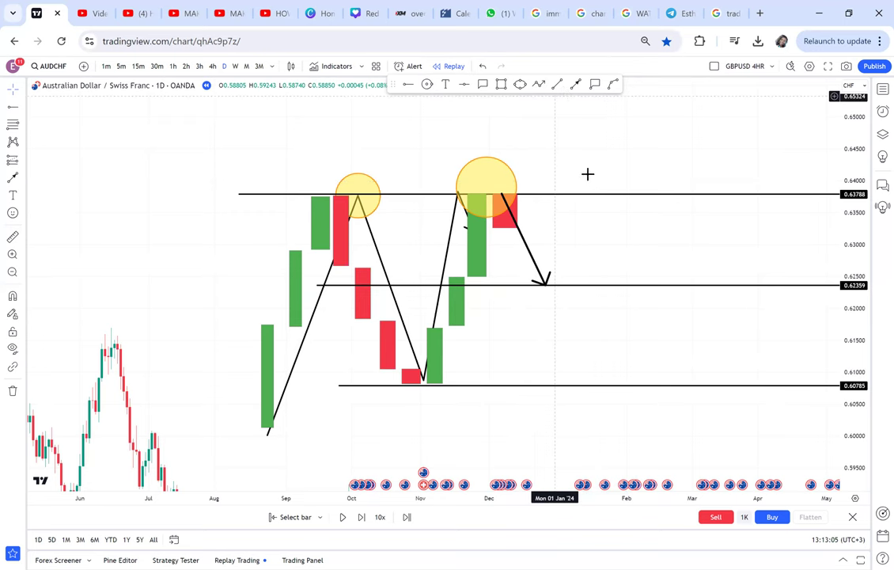
- Draw an upward arrow from the middle line at about 0.6237 through the resistance line to about 0.6507
click(577, 84)
drag(568, 282, 603, 112)
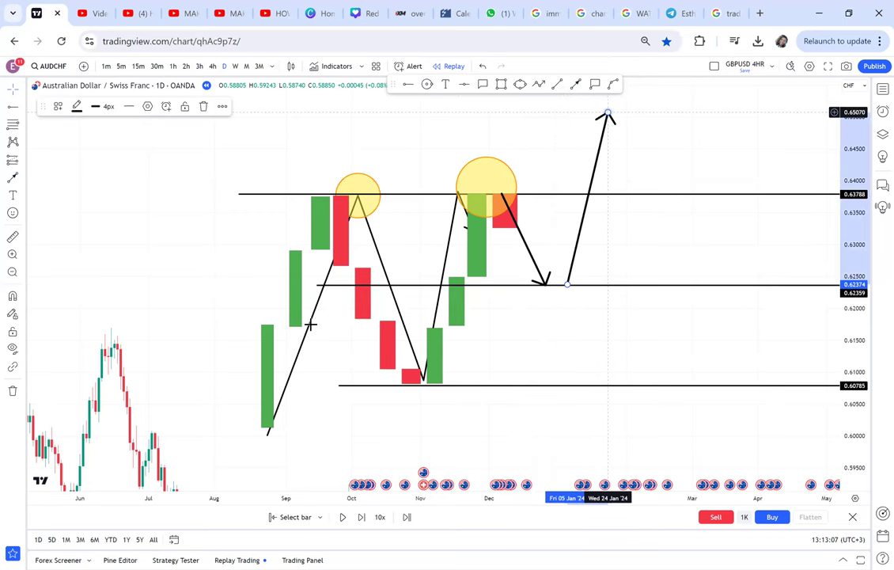
click(523, 382)
- Draw a downward arrow from just below the middle line at about 0.623 to the lower line at about 0.608
drag(525, 391, 506, 180)
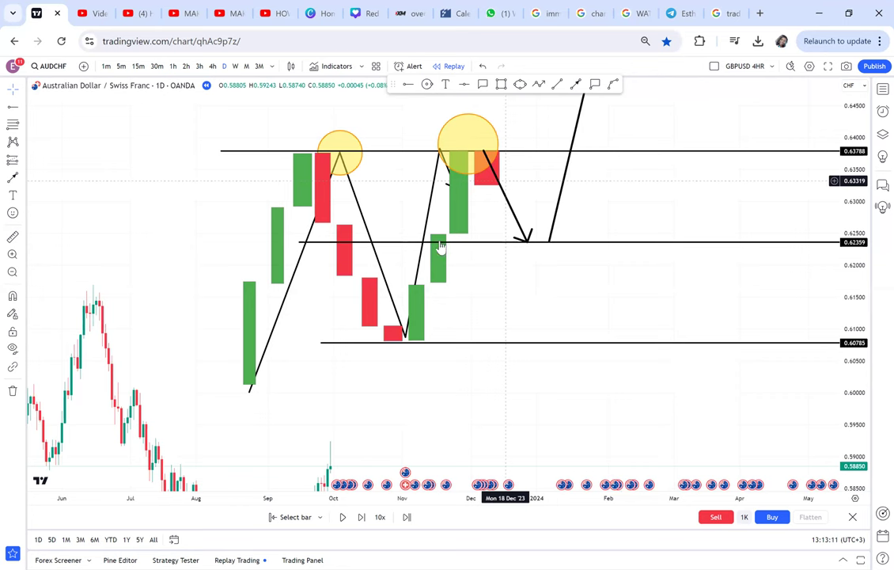
drag(582, 386, 551, 367)
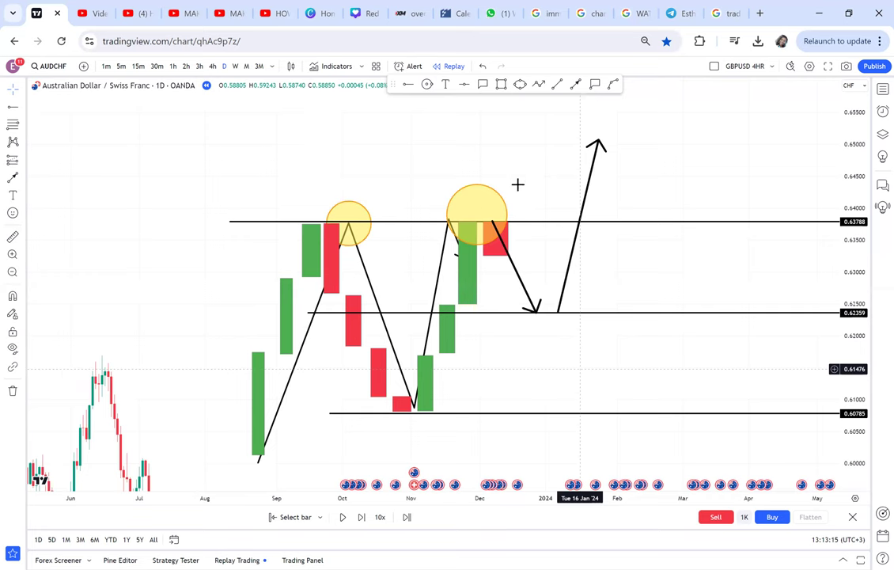
click(576, 85)
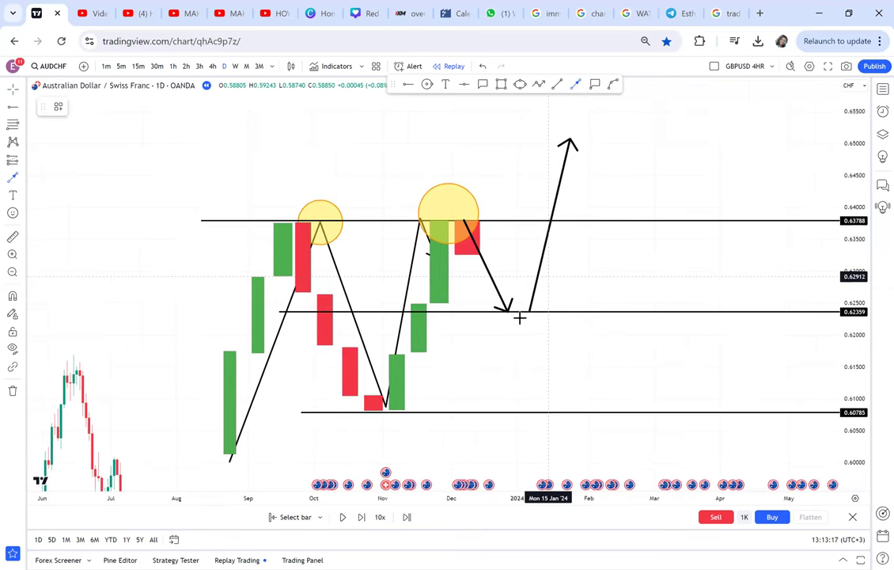
click(520, 317)
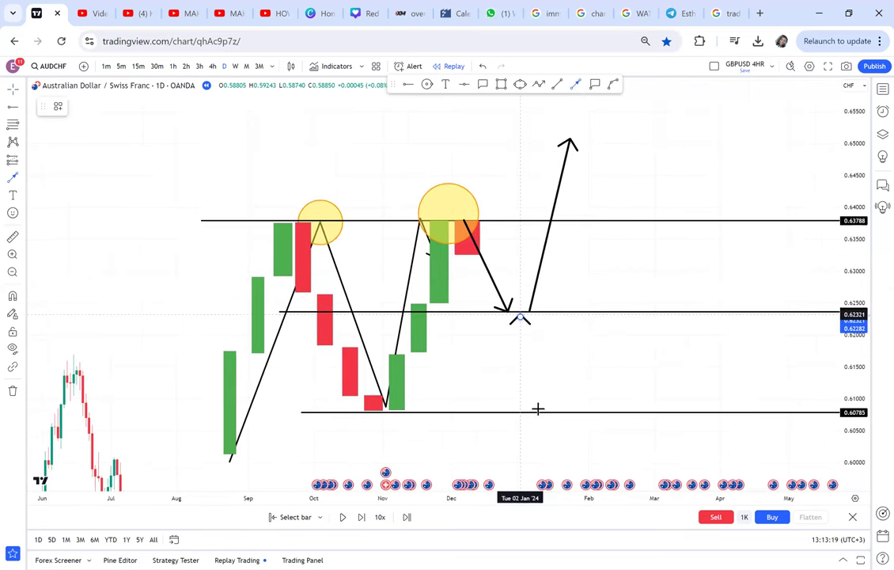
click(539, 409)
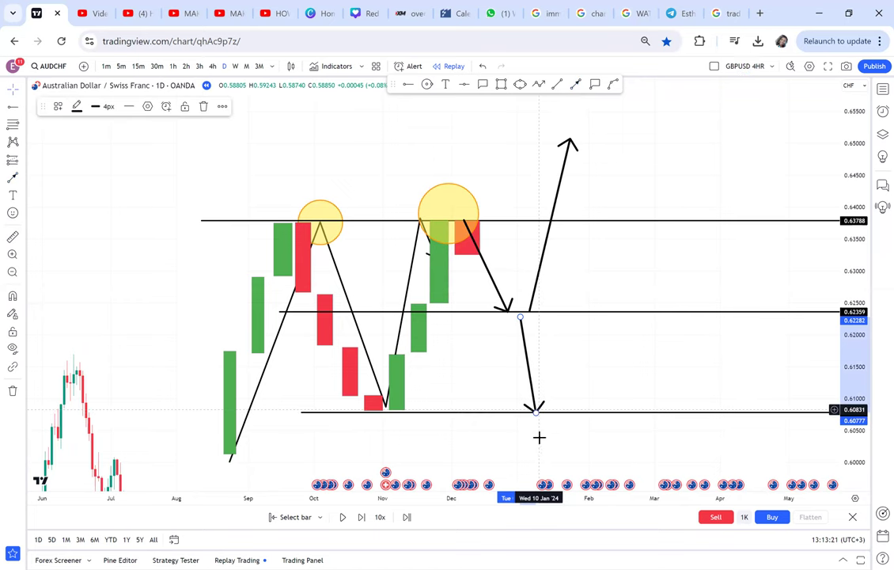
- Remove all drawings from the chart
drag(673, 323, 697, 242)
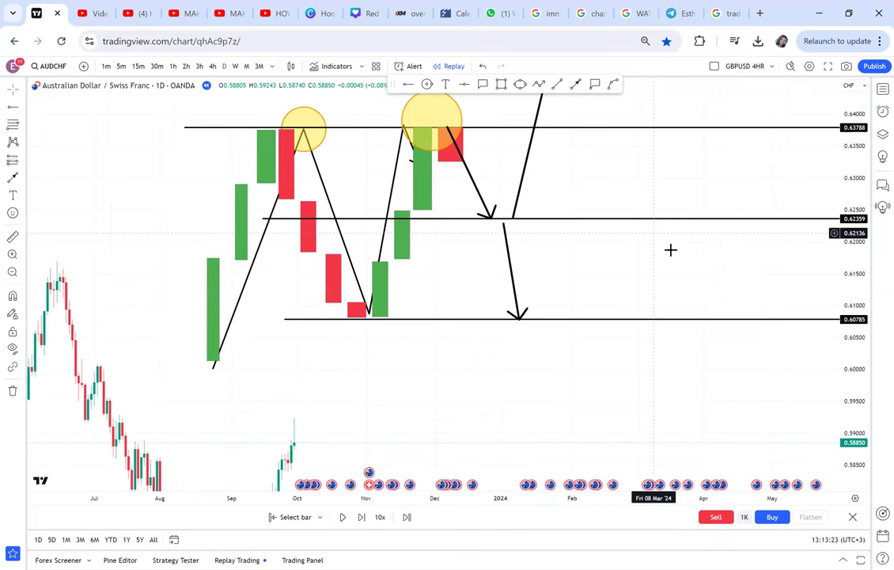
drag(591, 225, 576, 313)
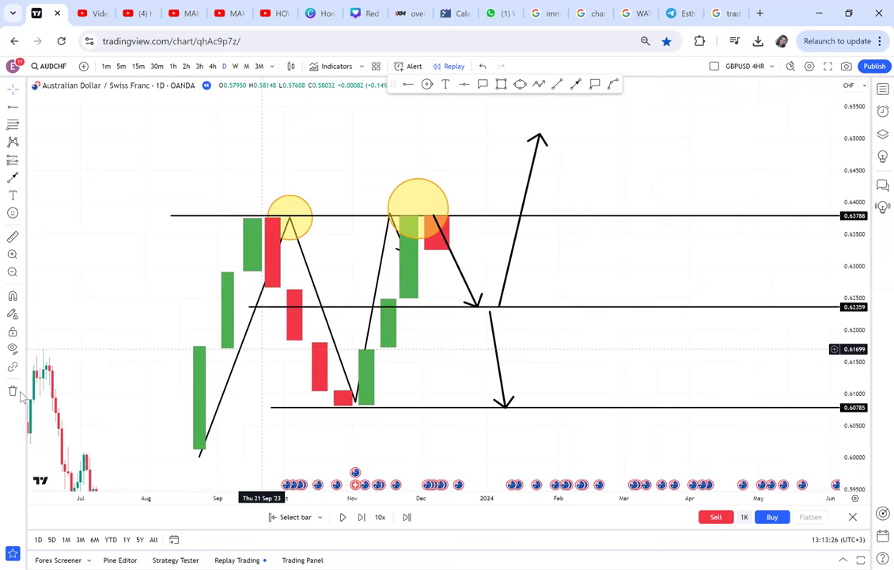
click(21, 390)
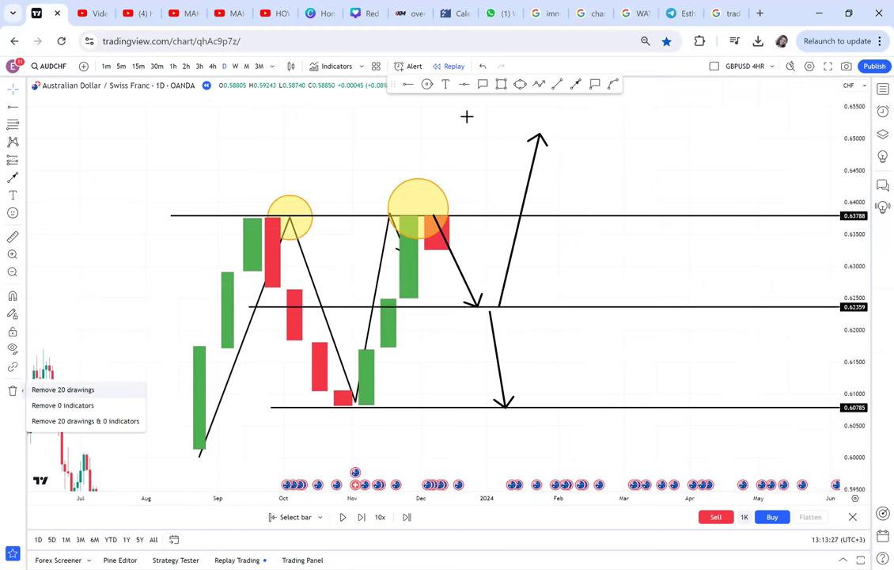
- Place a text label on the empty chart at about 0.650 reading "2 TYPES OF DOUBLE TOP"
click(295, 203)
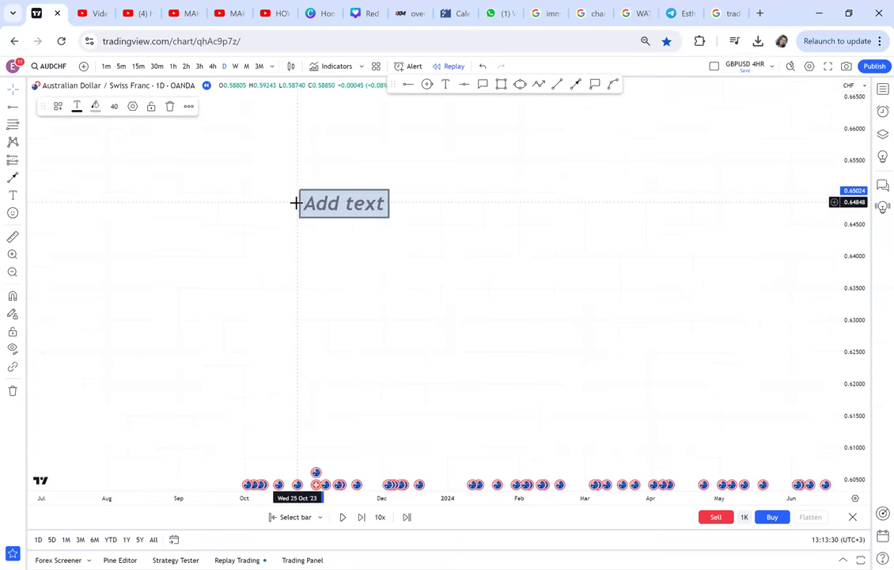
text(2 T)
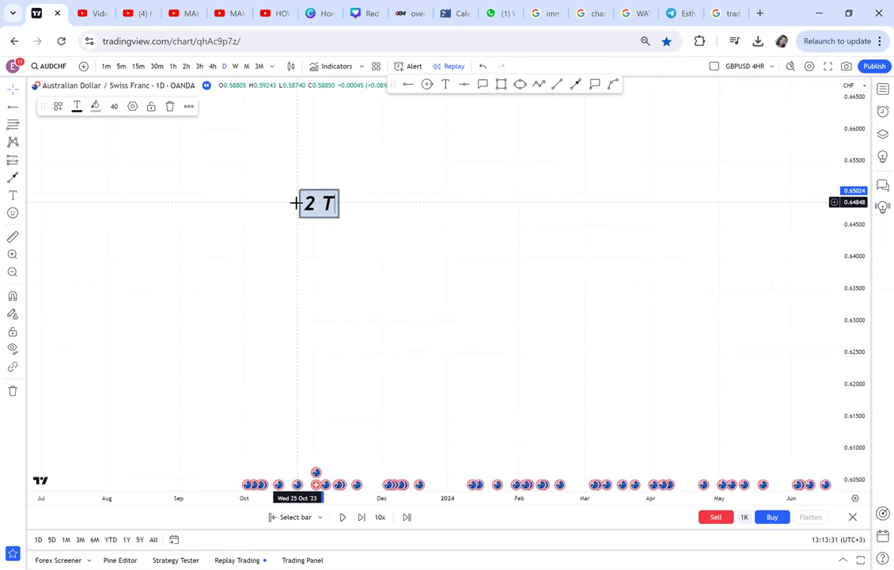
text(YPES OF )
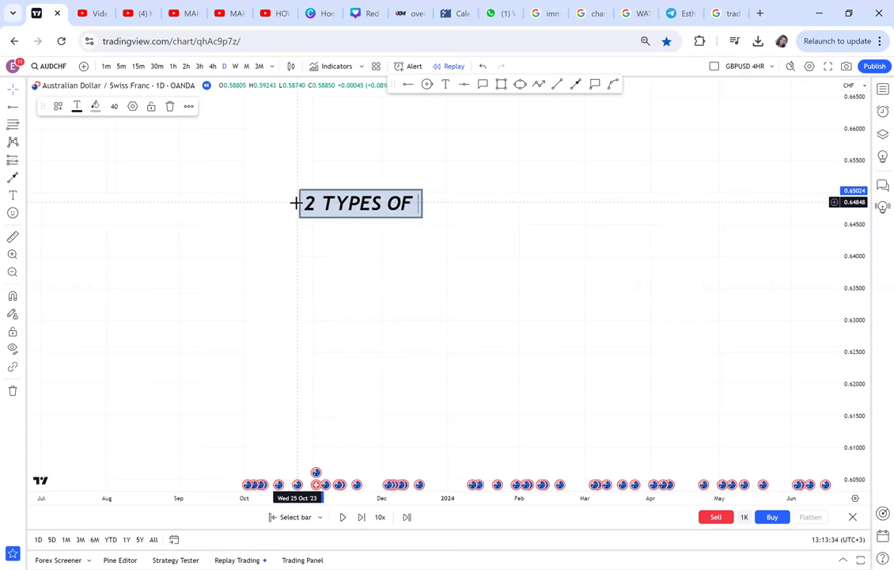
text(DOUB)
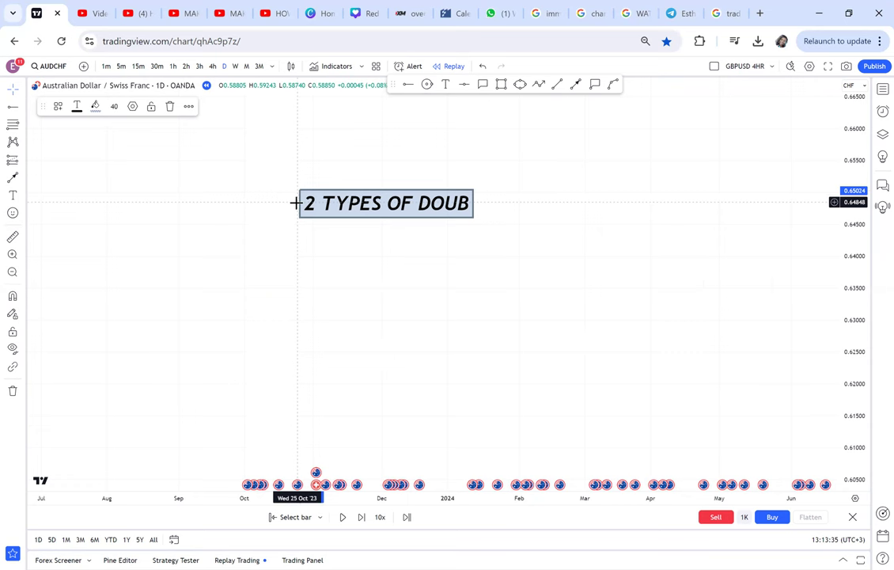
text(LE TOP)
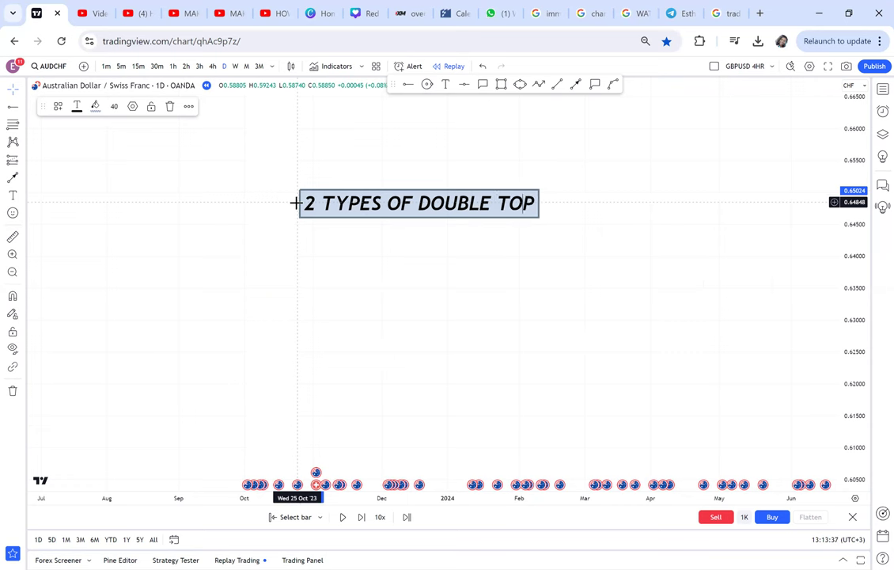
- Add the line "UPTREND HARD TO TRADE" to the label, separated from the heading by a blank line
key(Return)
key(Return)
text(UP)
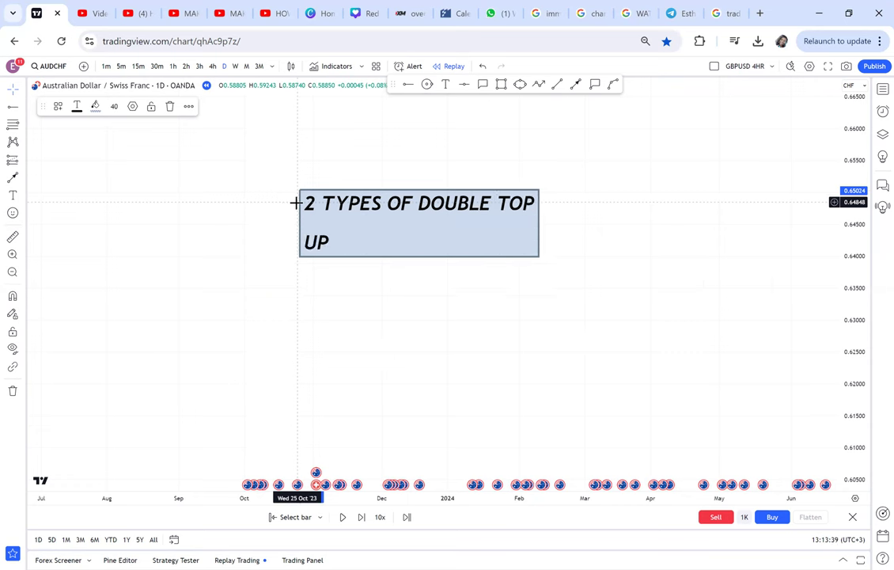
text(TREND)
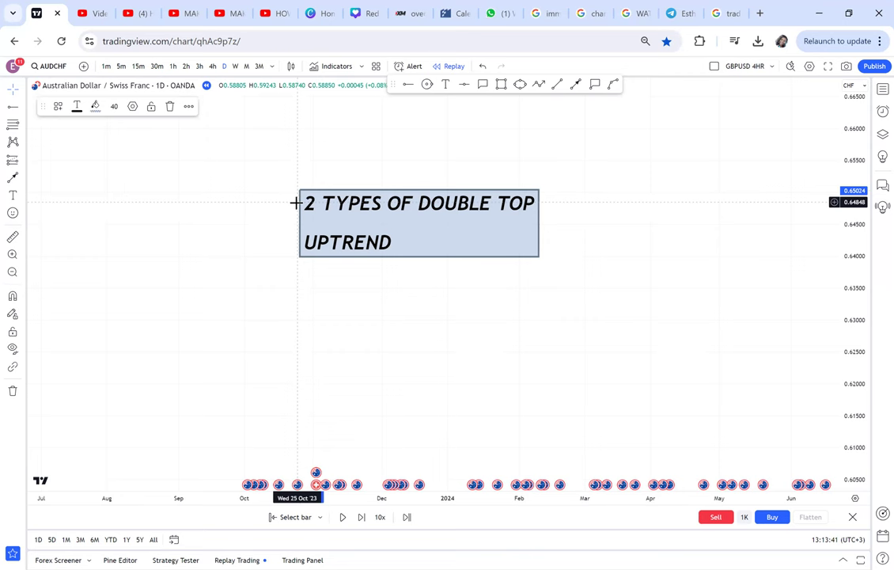
text( HARD TO TRADE)
- Add a further line to the label reading "DOWNTREND ITS EASDY TO TRADE"
key(Return)
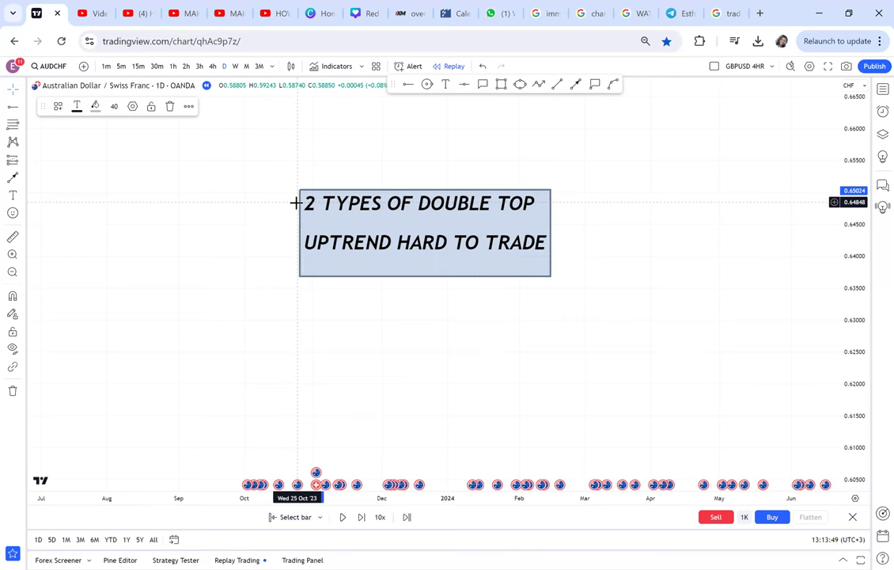
text(DOWM)
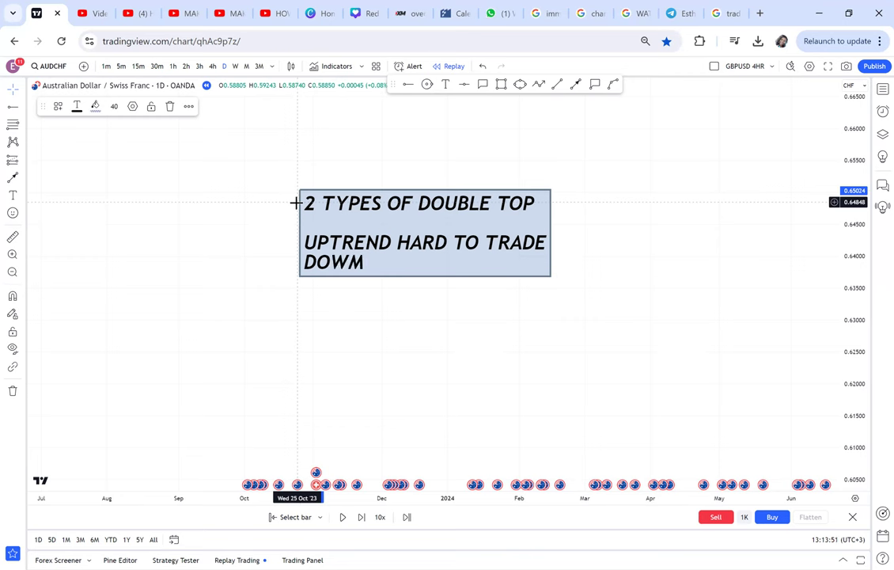
key(BackSpace)
text(NTREND)
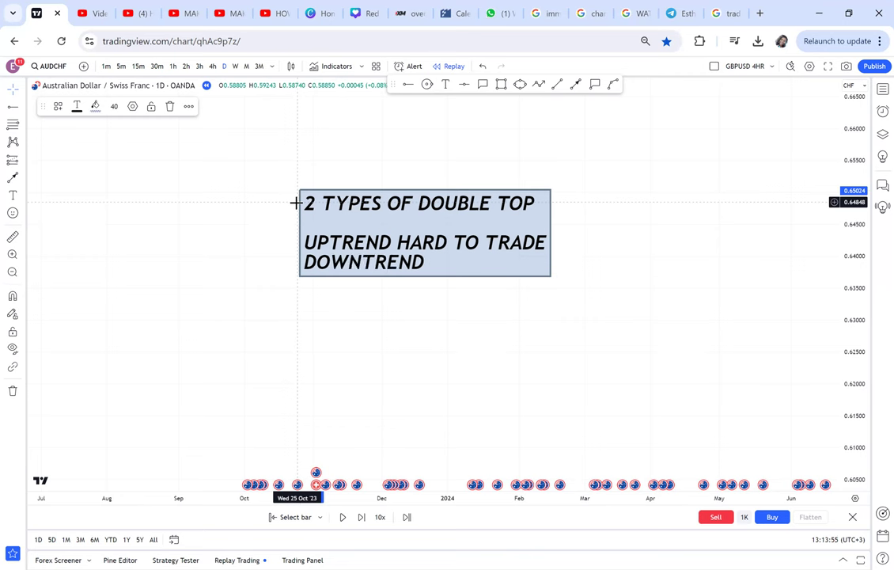
text( ITS EASDY TO TRA)
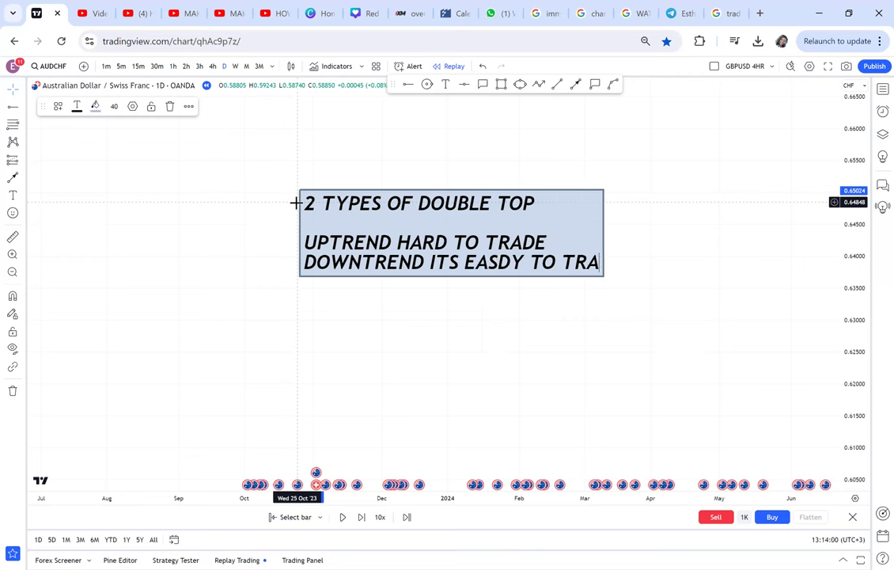
text(DE)
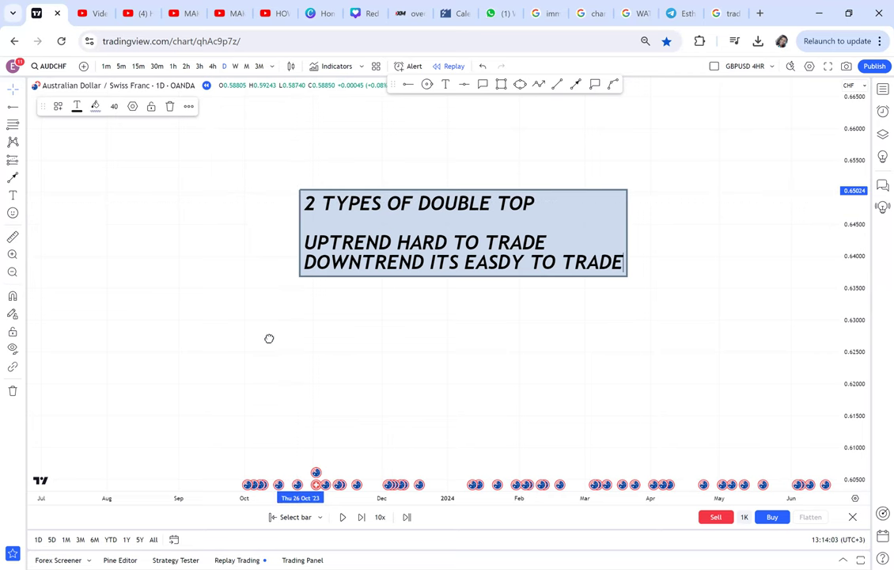
- Draw a rising zigzag path beside the text label from about 0.612, ending in two similar tops near 0.653 and 0.654
drag(469, 331, 259, 352)
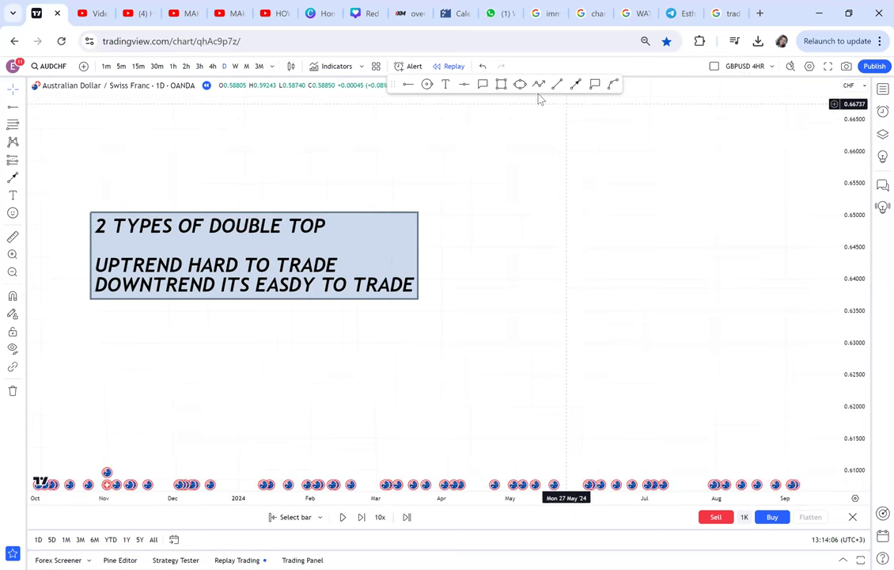
click(401, 457)
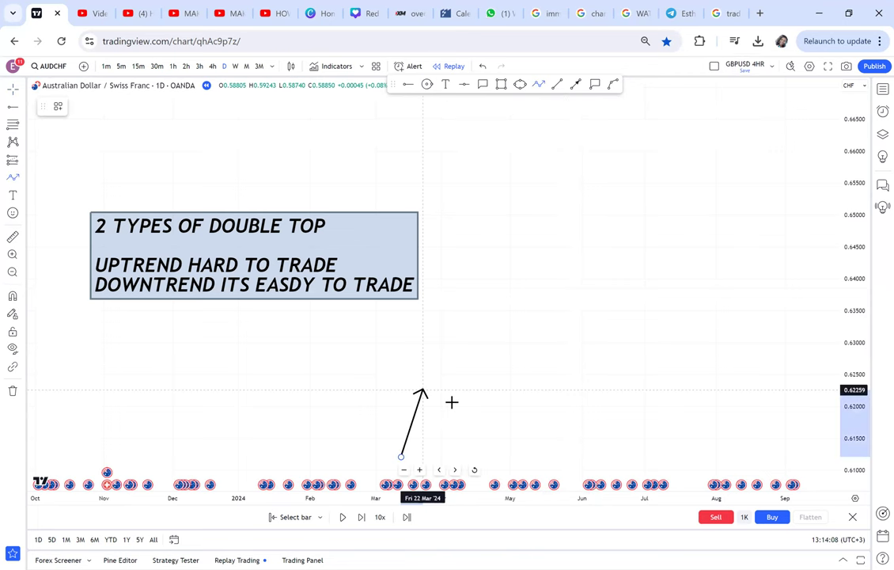
click(453, 404)
click(482, 299)
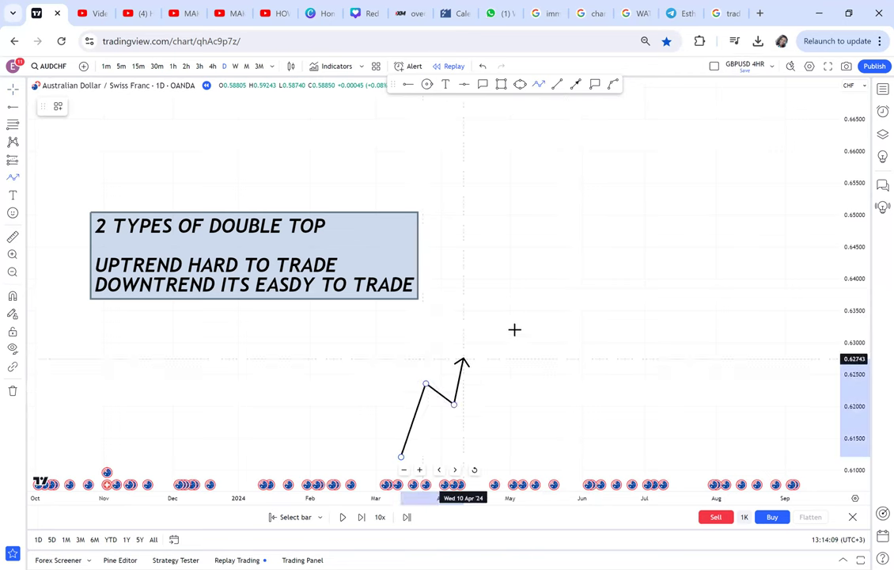
click(519, 311)
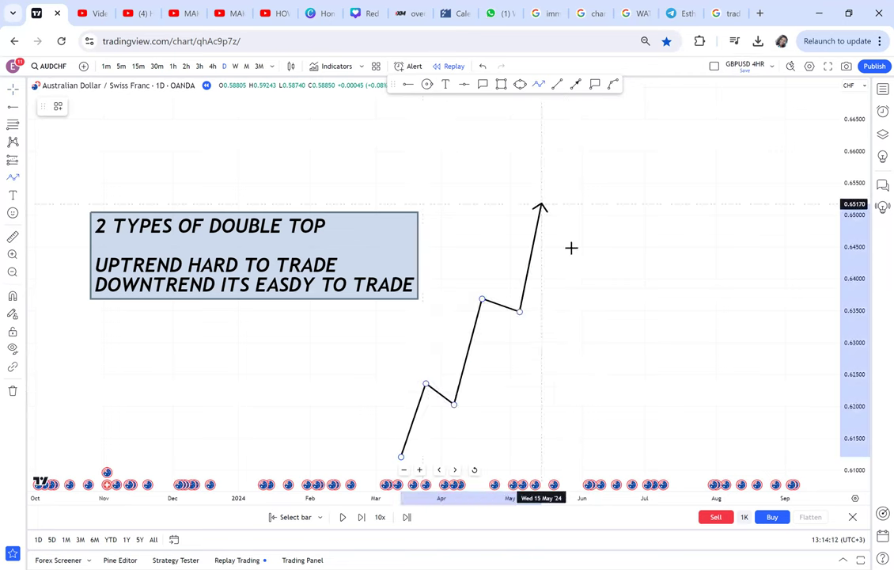
click(542, 198)
click(575, 252)
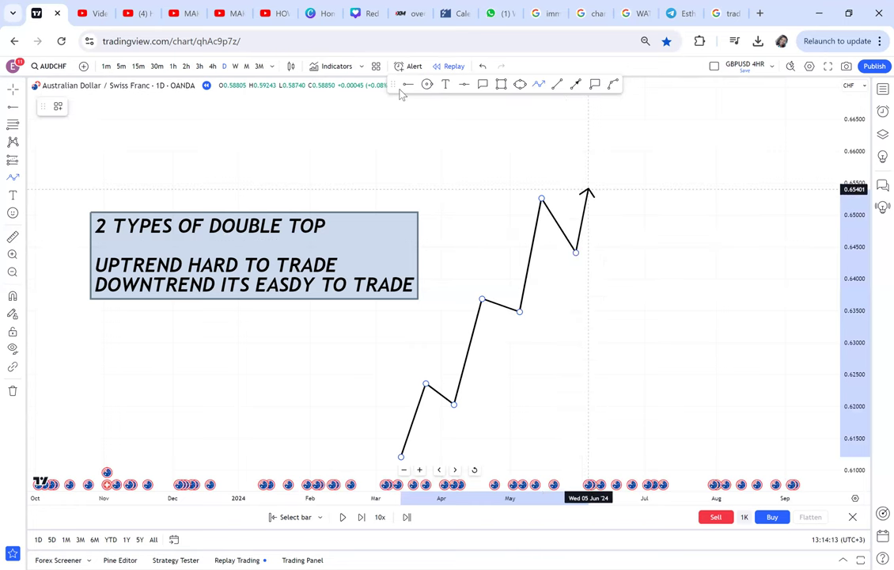
double_click(589, 190)
- Mark both tops at the end of the uptrend path with circles
click(542, 196)
click(544, 209)
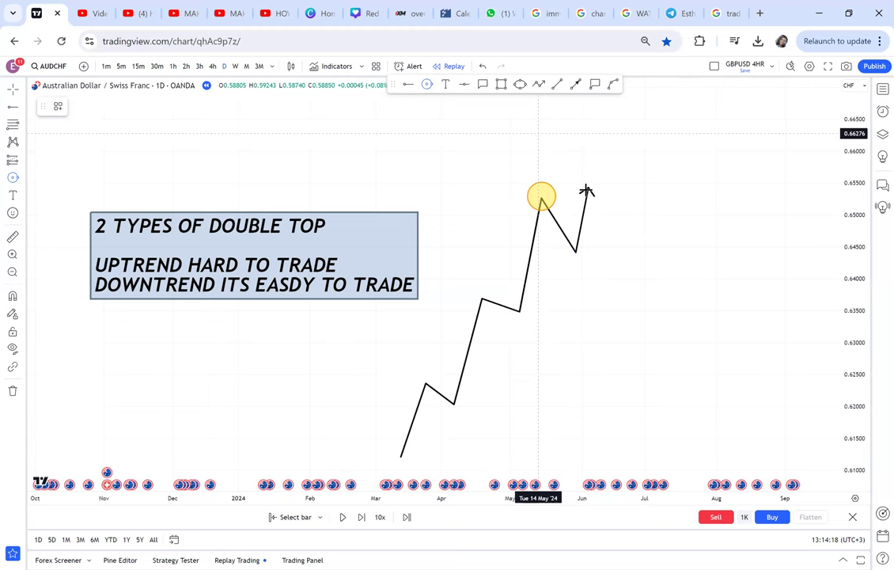
drag(589, 191, 599, 190)
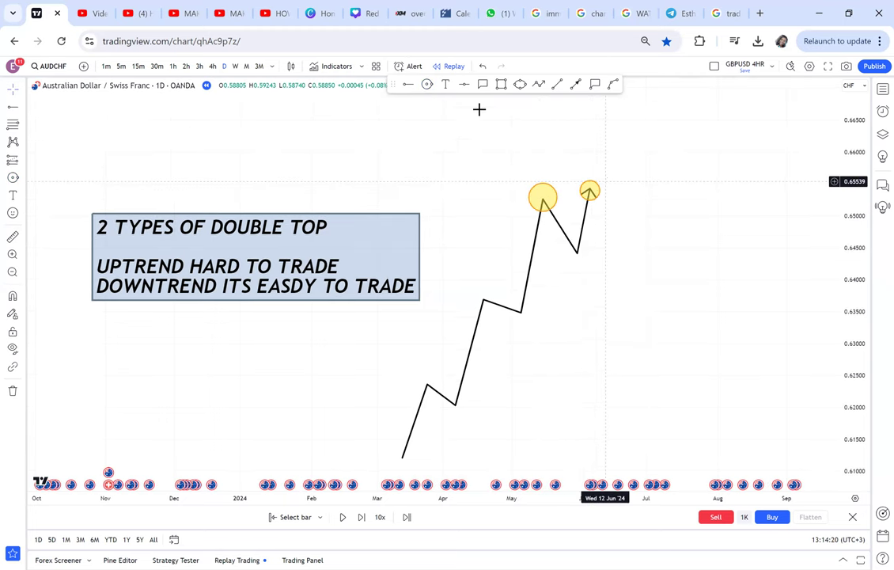
- Draw a short falling arrow from the second top and a long arrow rising from about 0.649 to 0.6645
click(576, 85)
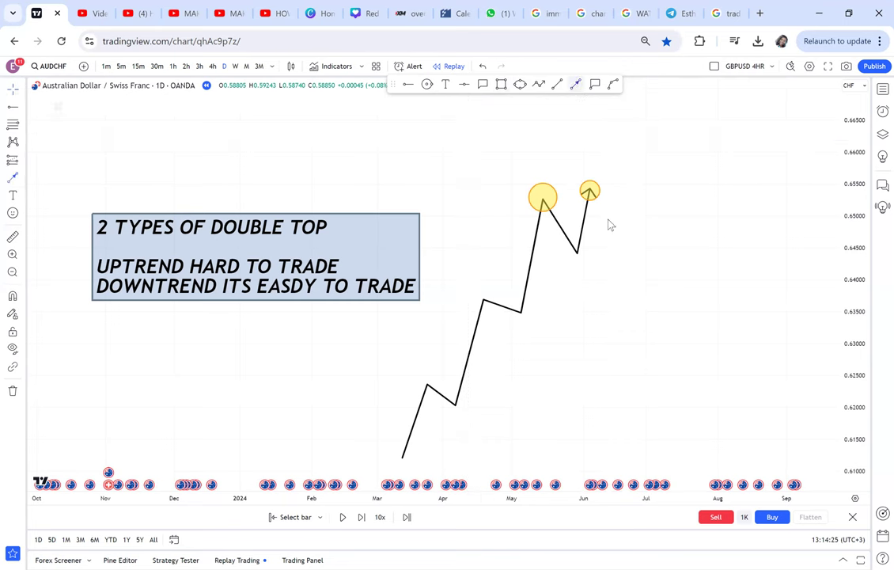
mouse_move(596, 189)
mouse_down()
mouse_move(608, 217)
mouse_move(602, 171)
mouse_up()
click(611, 207)
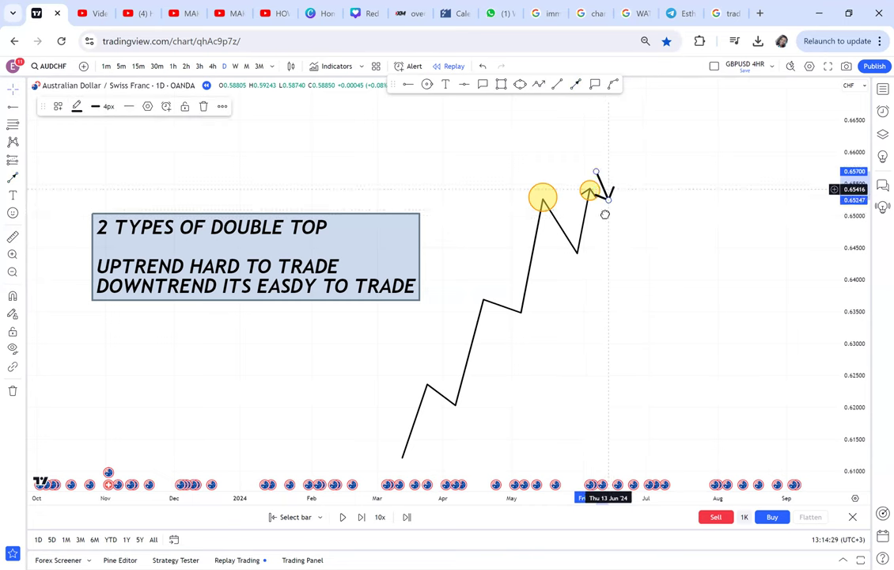
drag(605, 215, 654, 134)
click(577, 85)
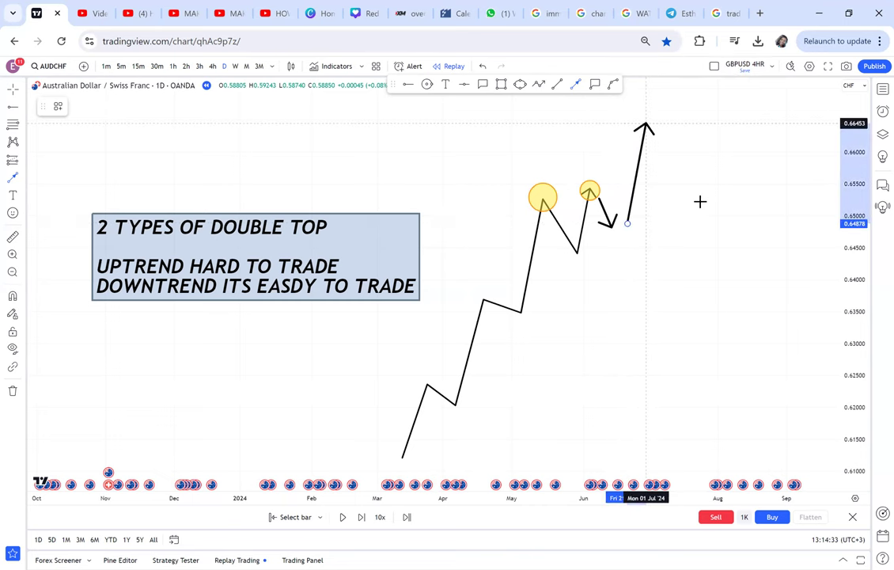
- Draw a short rising path beneath the uptrend sketch, from about 0.612 to 0.618
drag(701, 224, 699, 205)
scroll(661, 272, down, 1)
click(539, 86)
click(498, 429)
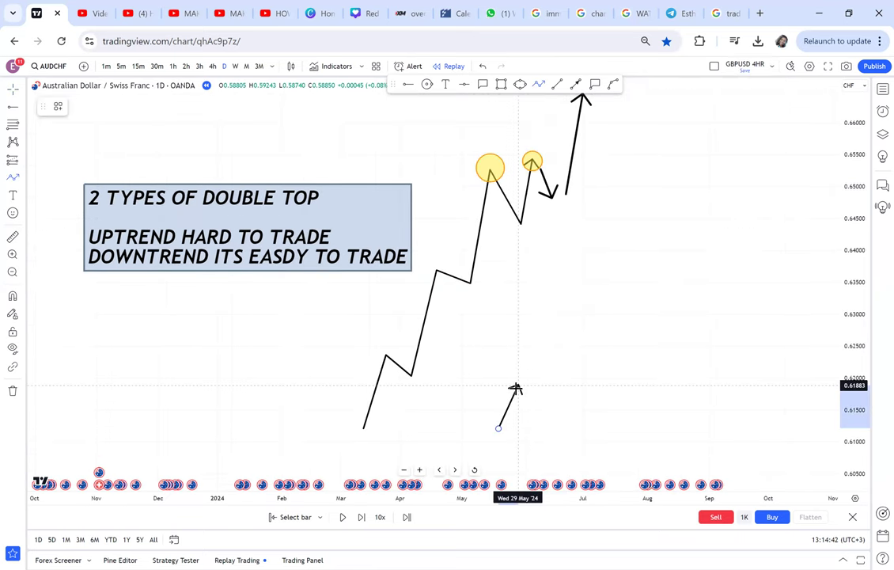
double_click(516, 388)
- Draw a falling zigzag path from about 0.651 to a low near 0.6135, ending in two similar tops at about 0.621
click(545, 86)
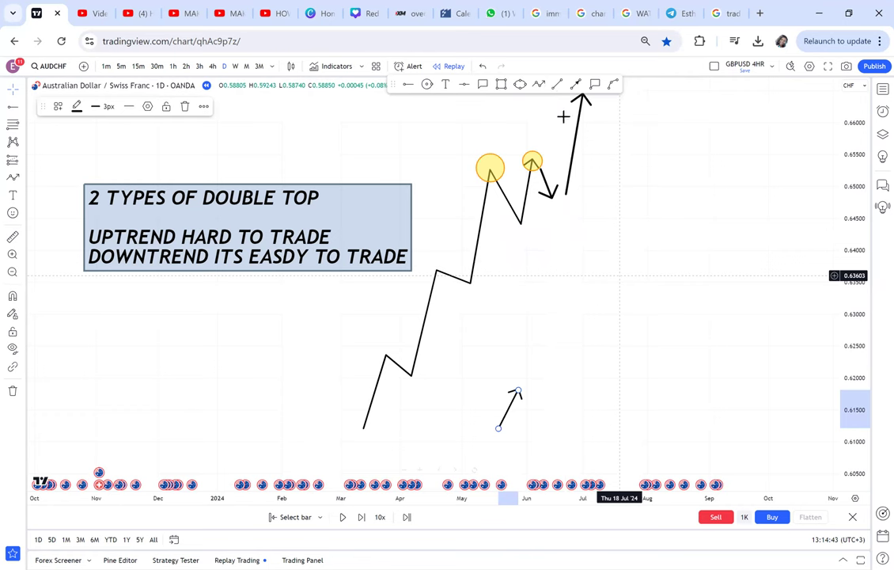
click(589, 182)
click(611, 244)
click(628, 221)
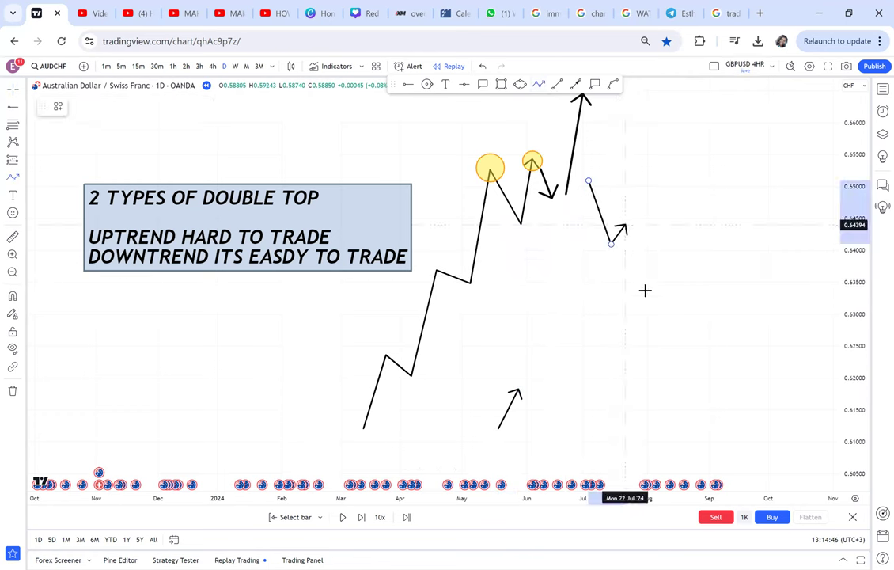
click(645, 290)
click(662, 273)
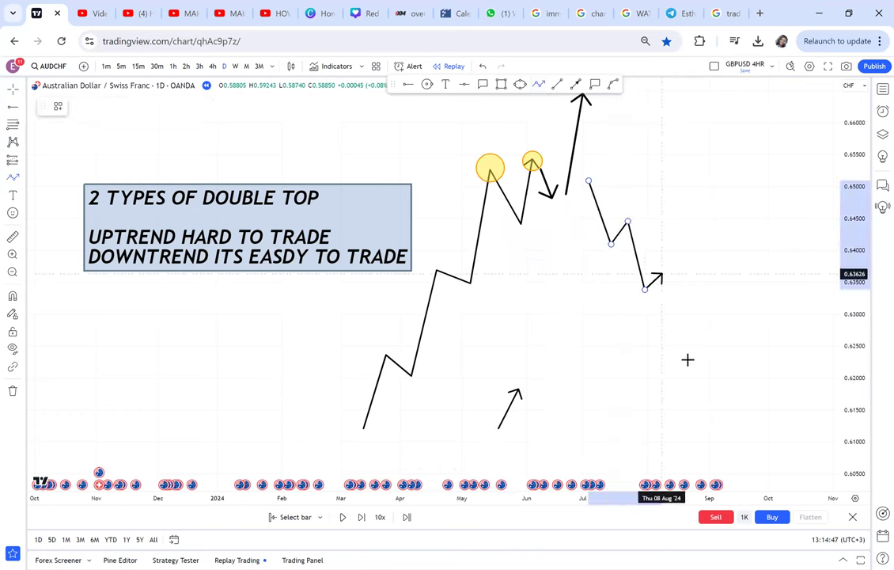
click(687, 360)
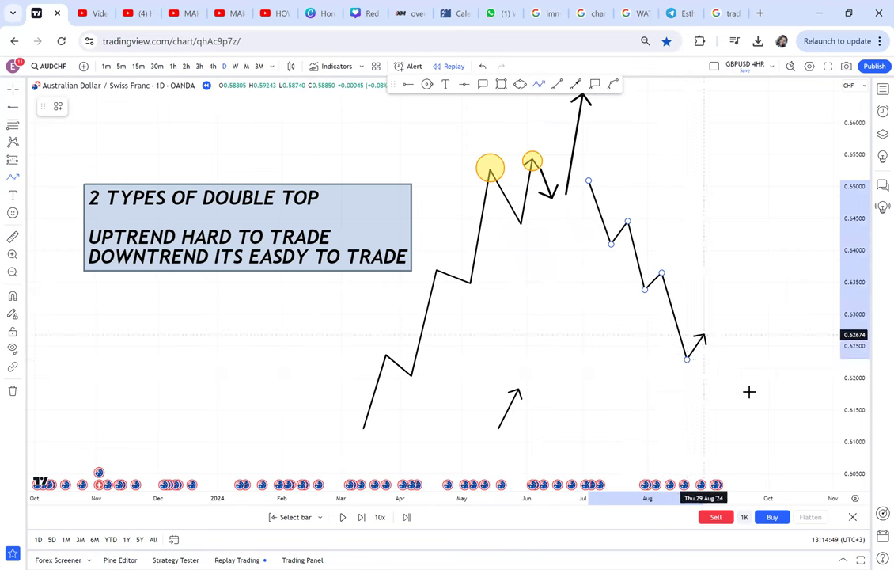
click(704, 335)
click(723, 391)
click(743, 373)
click(757, 419)
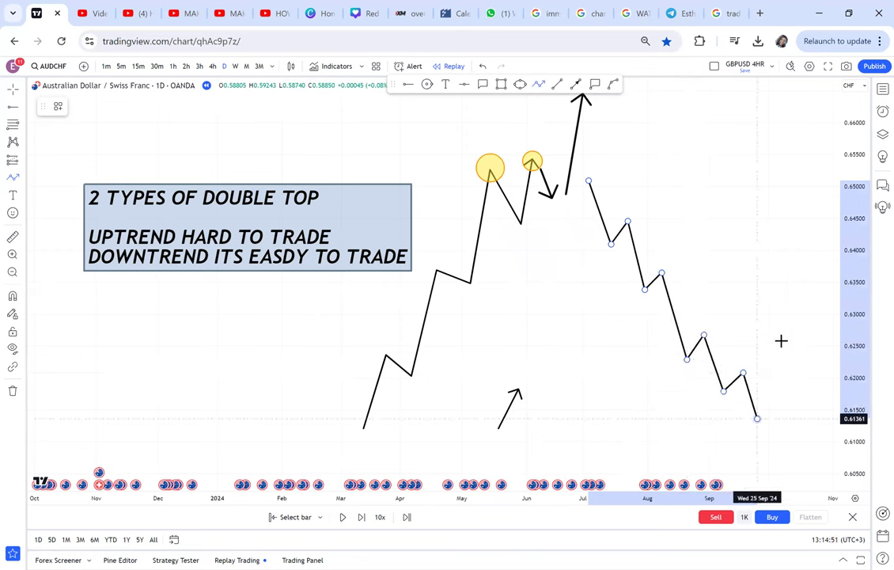
double_click(769, 368)
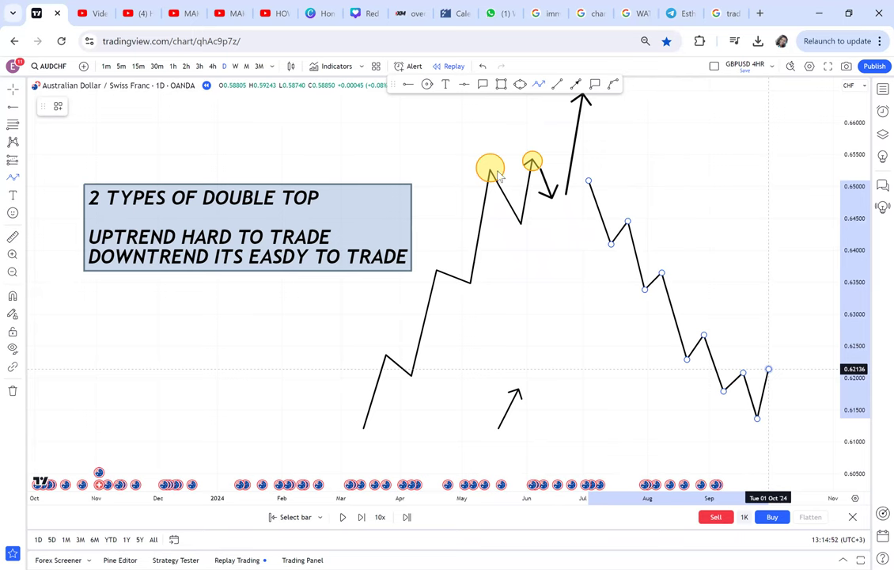
- Mark the last two tops of the downtrend path with circles
click(758, 372)
click(428, 85)
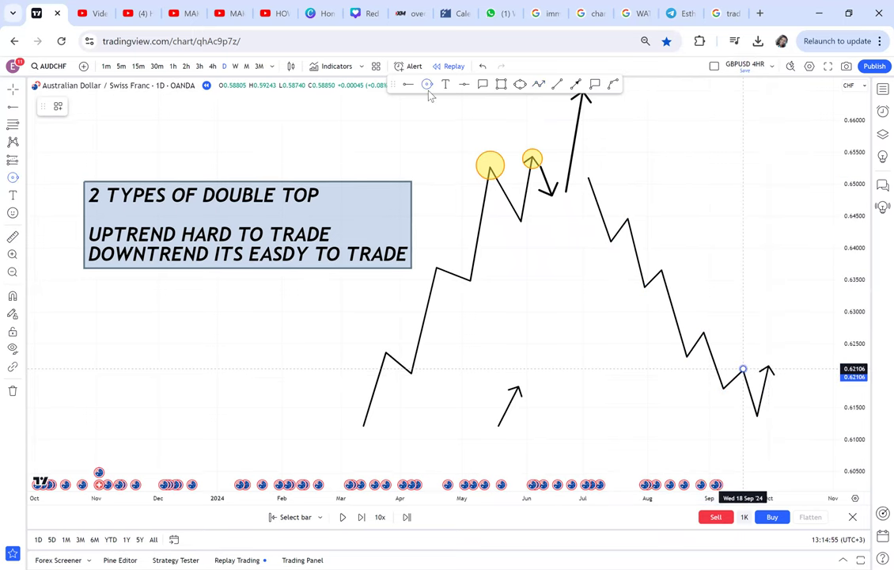
drag(742, 369, 786, 370)
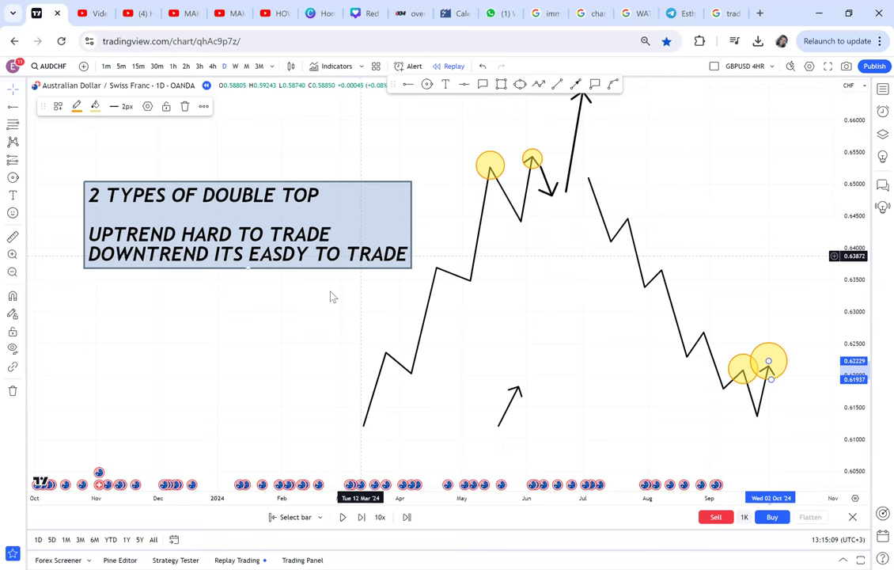
- Examine the daily AUDCHF price history from 2021 to the latest candle in September 2023
drag(467, 116, 728, 326)
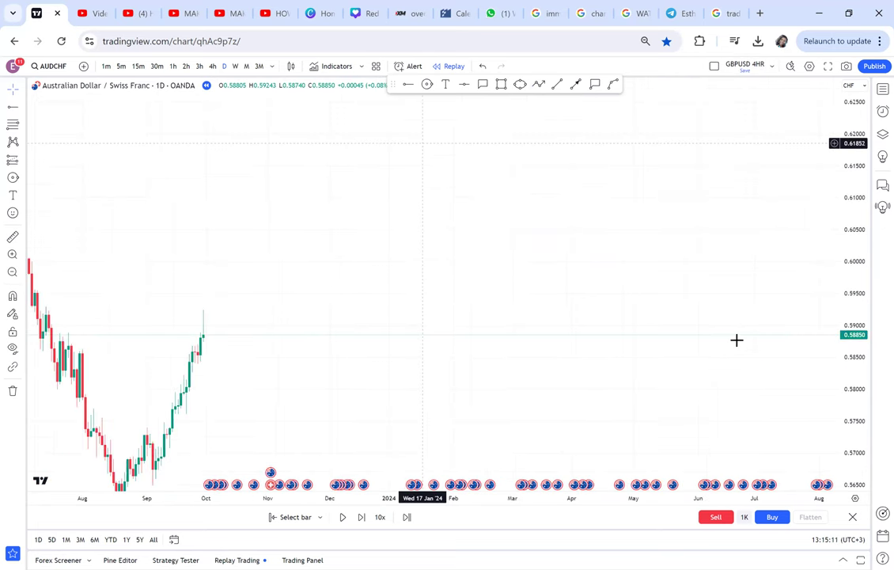
scroll(673, 267, down, 2)
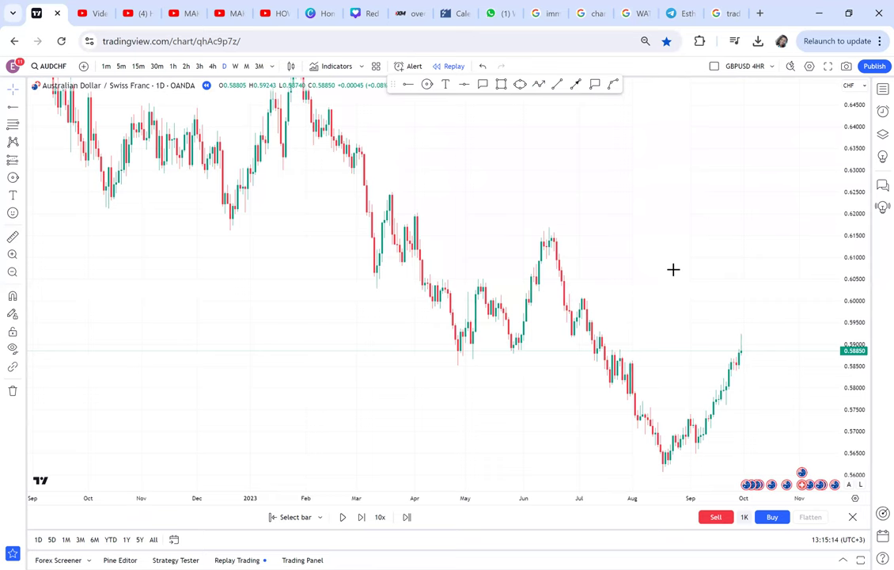
scroll(593, 341, down, 1)
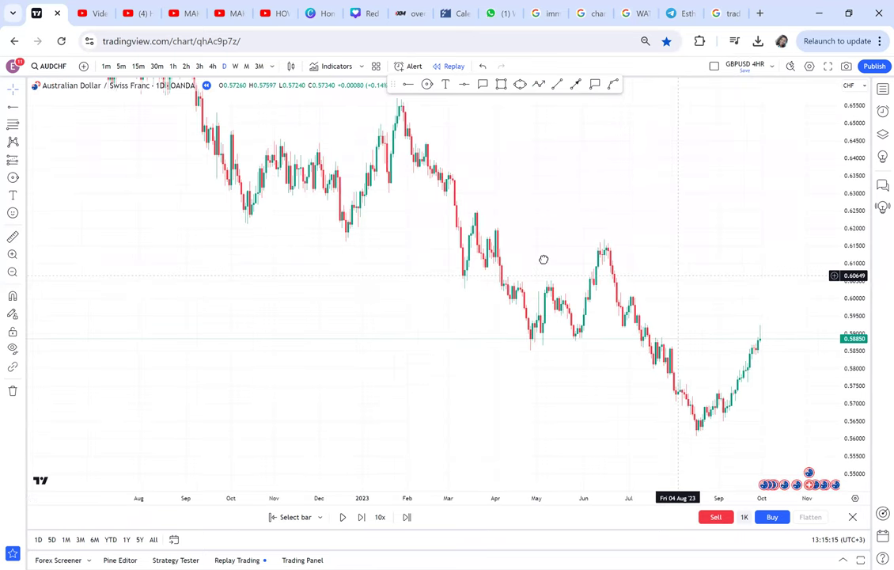
scroll(562, 333, down, 1)
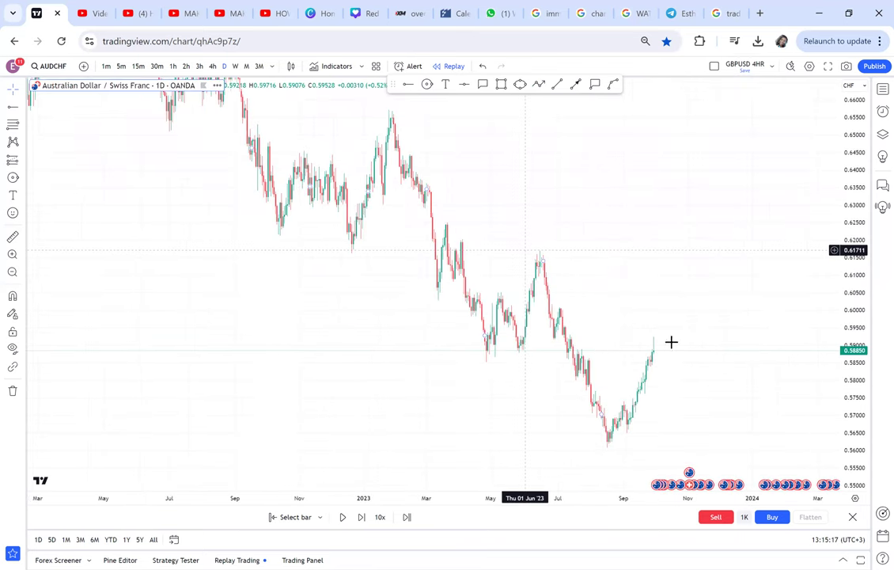
drag(534, 245, 673, 341)
drag(845, 210, 853, 224)
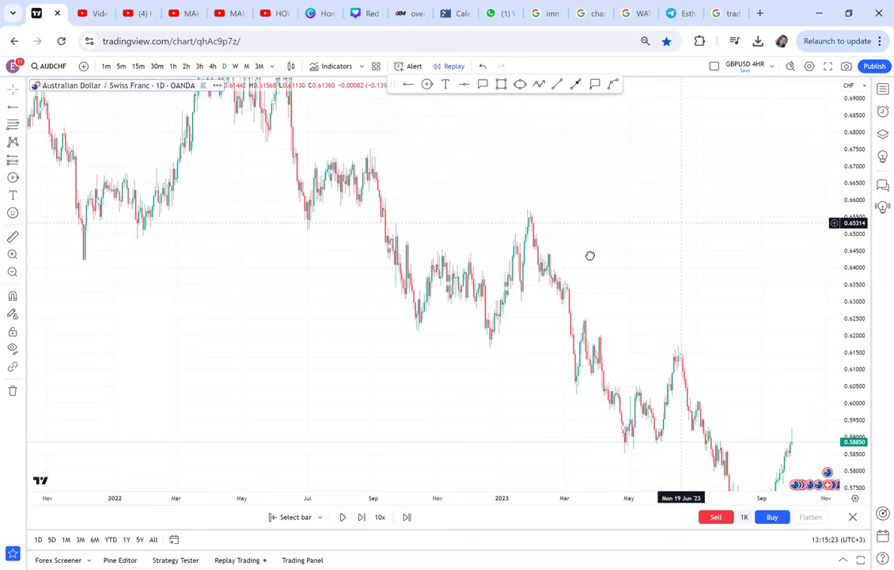
drag(637, 232, 628, 255)
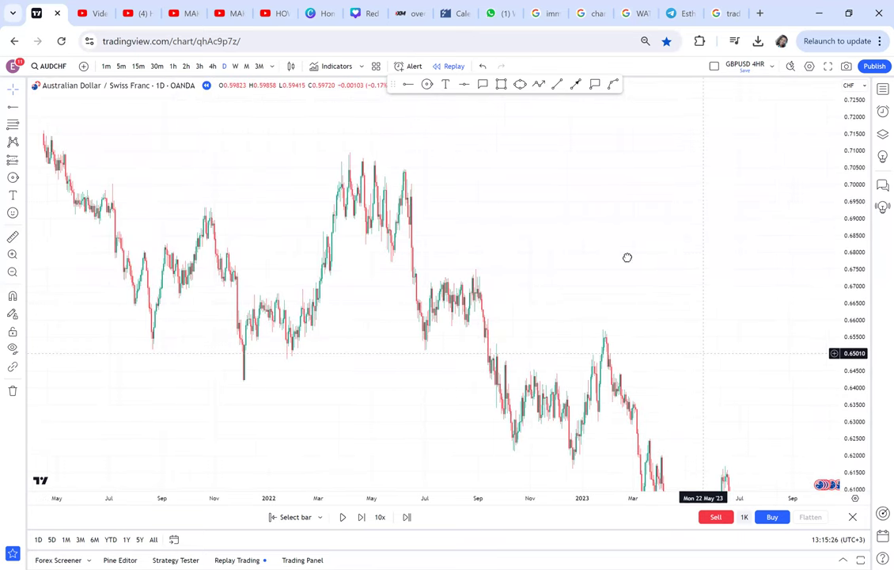
drag(539, 344, 345, 171)
scroll(269, 257, up, 5)
drag(317, 299, 722, 287)
drag(817, 225, 798, 229)
scroll(682, 273, up, 1)
scroll(625, 307, up, 2)
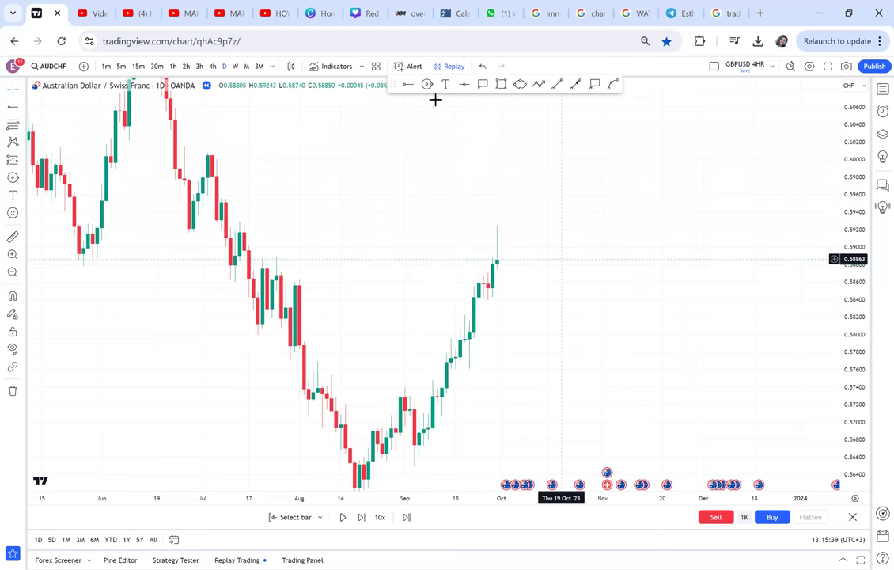
scroll(448, 271, up, 1)
click(423, 265)
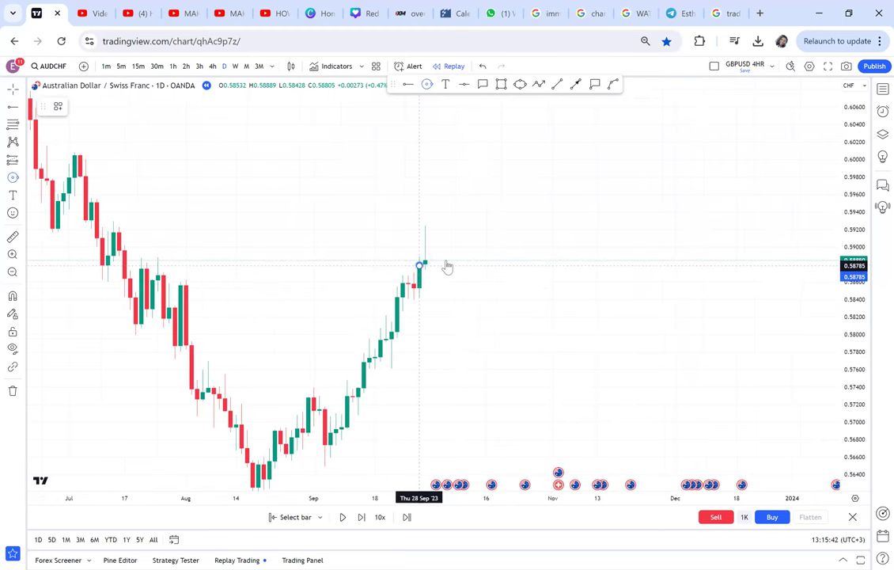
click(425, 258)
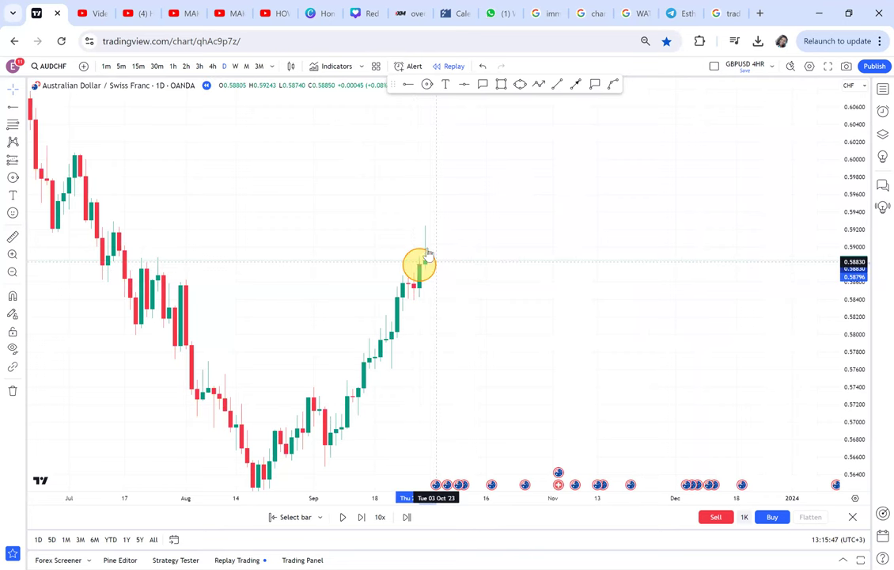
click(427, 258)
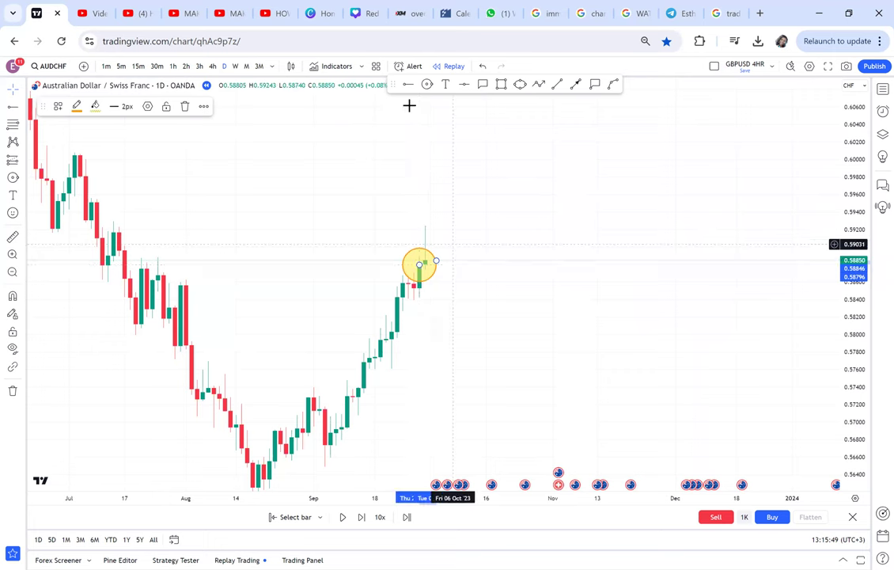
key(shift+Right)
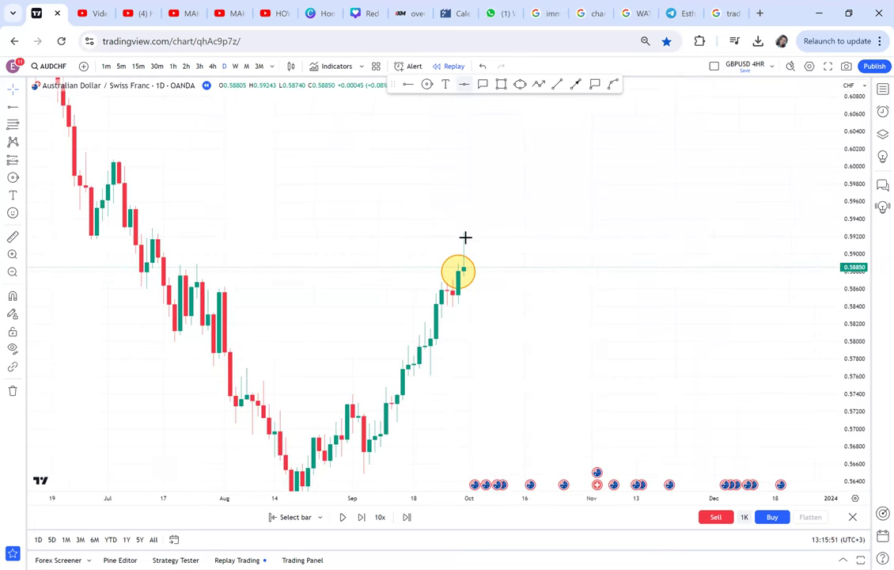
click(465, 238)
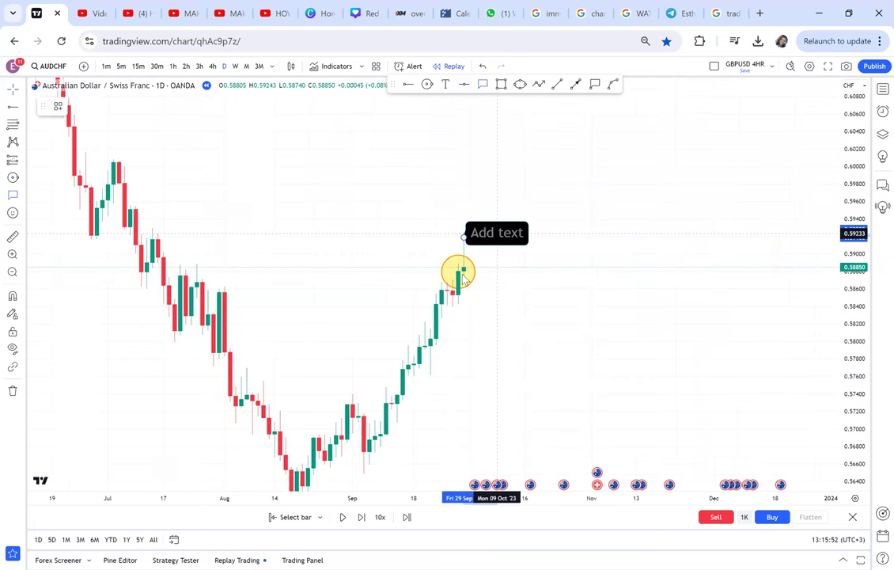
click(552, 240)
click(396, 276)
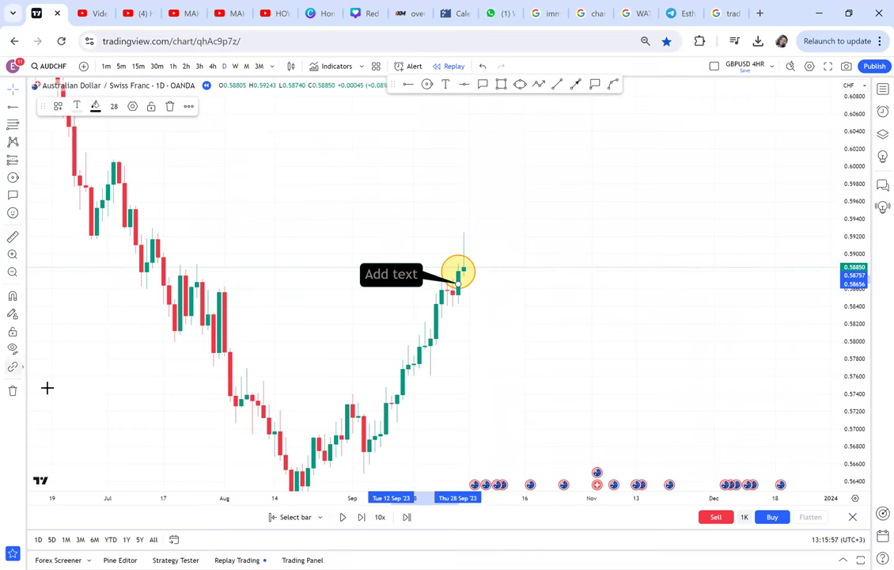
key(Delete)
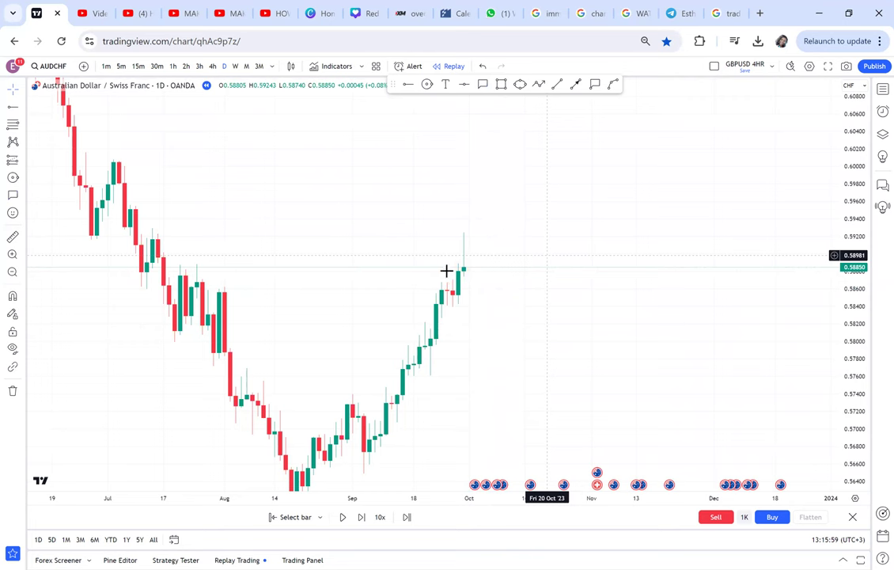
- Circle the latest daily candle, 29 September 2023, at about 0.589
key(alt+c)
click(464, 264)
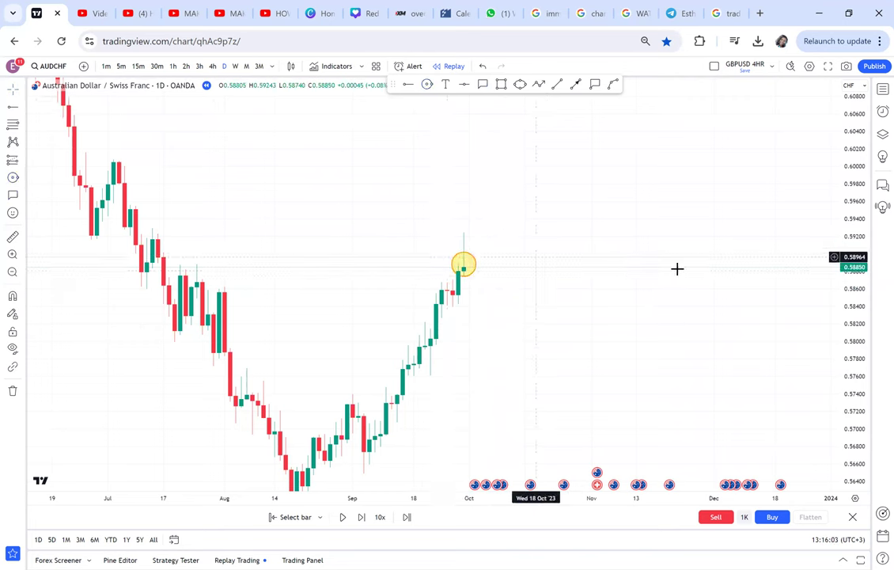
scroll(678, 269, down, 2)
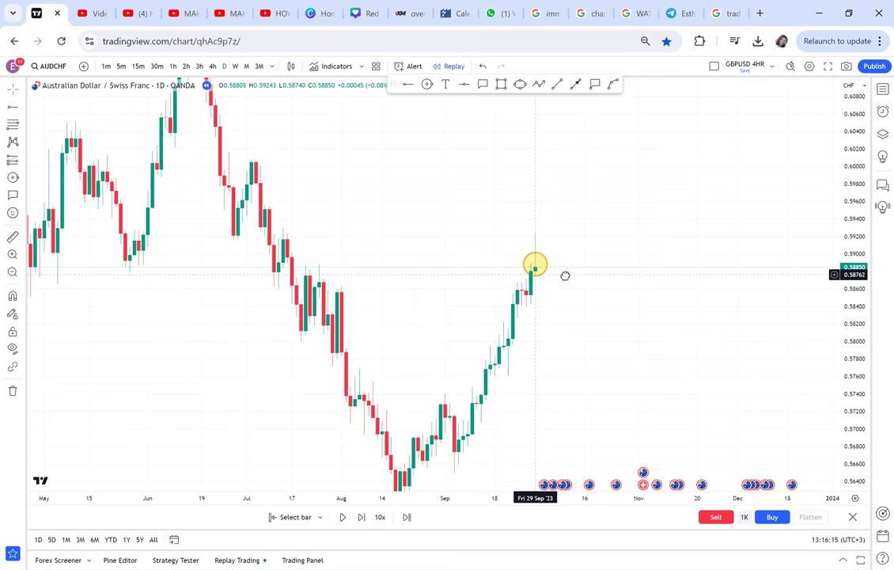
- Draw an arrow at about 0.589 from the circled candle back to 17 July 2023, and delete it again
drag(565, 275, 543, 288)
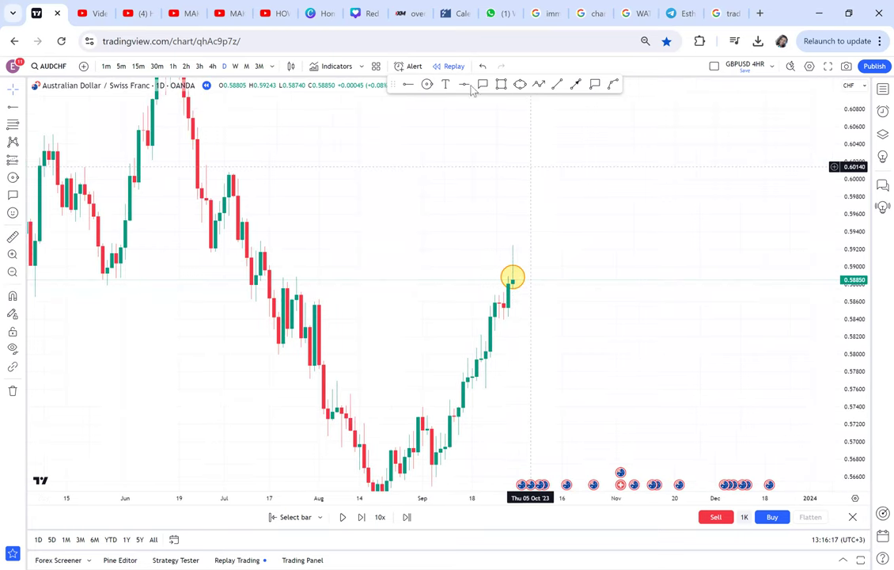
click(576, 85)
click(511, 275)
click(476, 267)
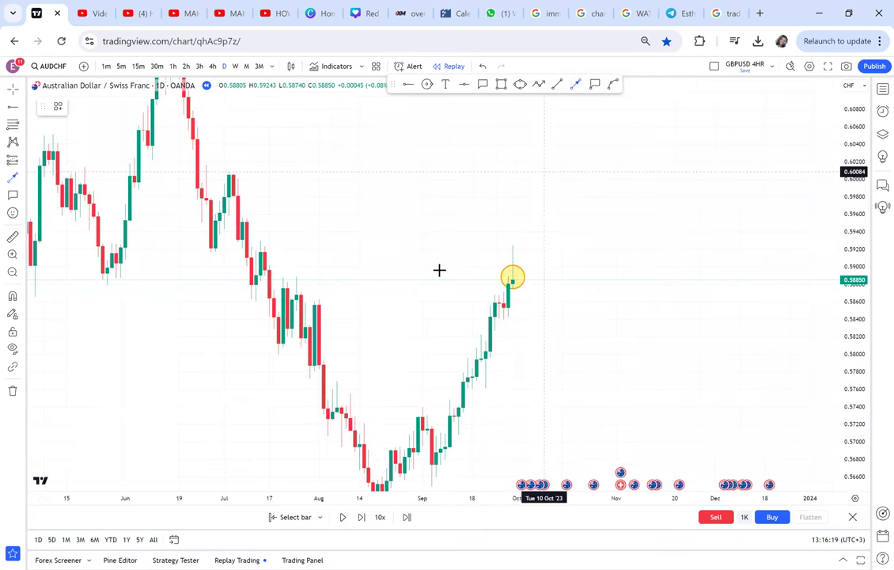
click(272, 274)
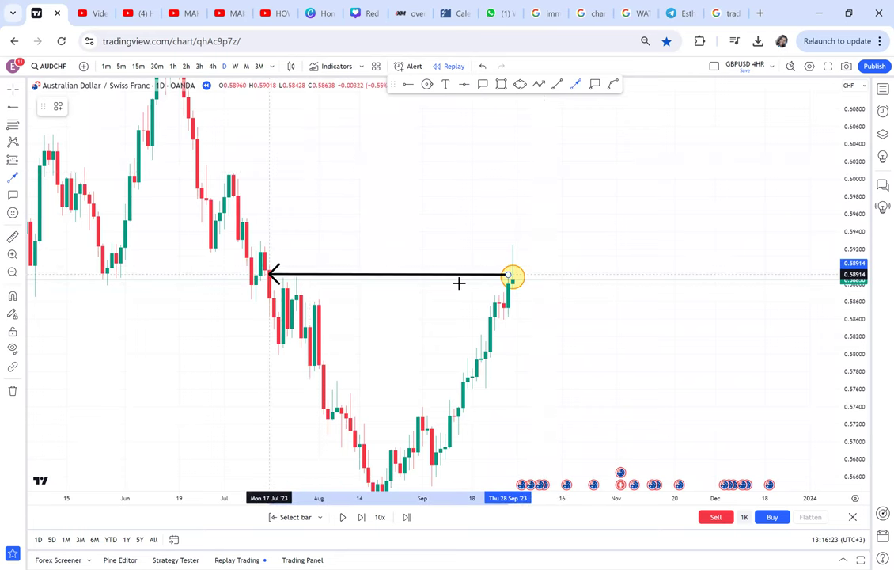
drag(445, 280, 485, 271)
key(Delete)
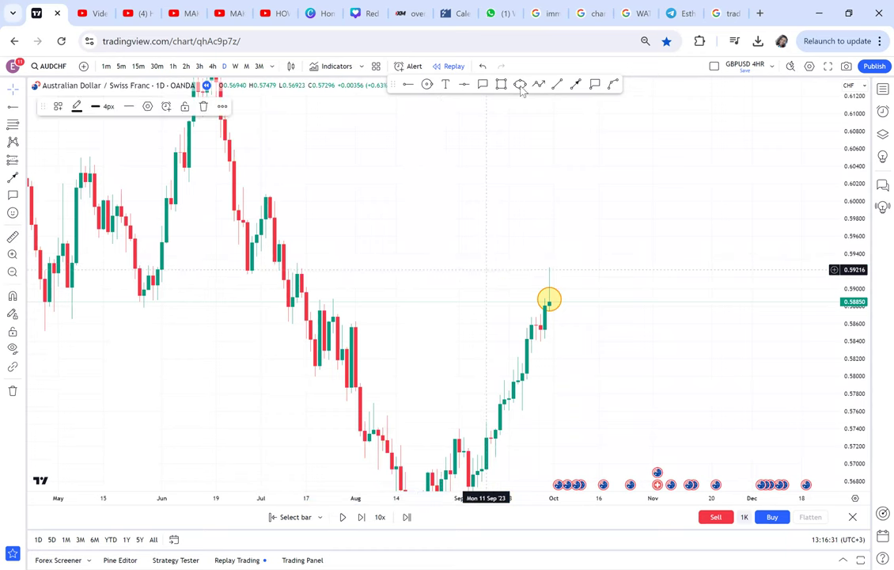
click(500, 85)
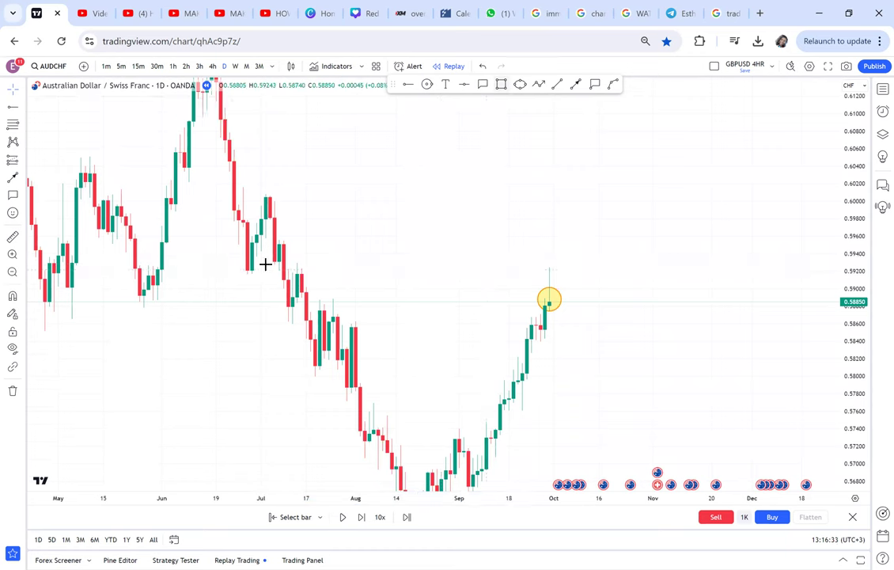
drag(266, 264, 698, 268)
click(708, 277)
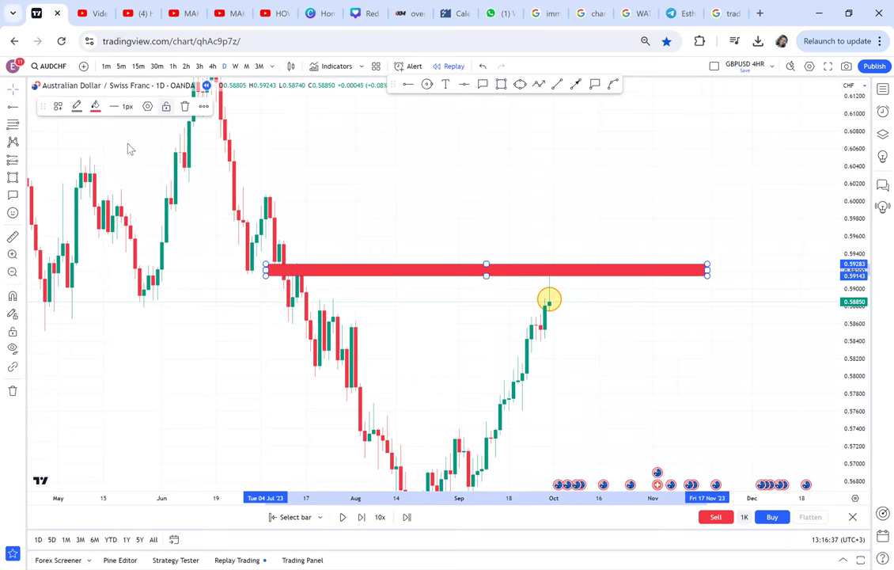
click(95, 106)
click(132, 140)
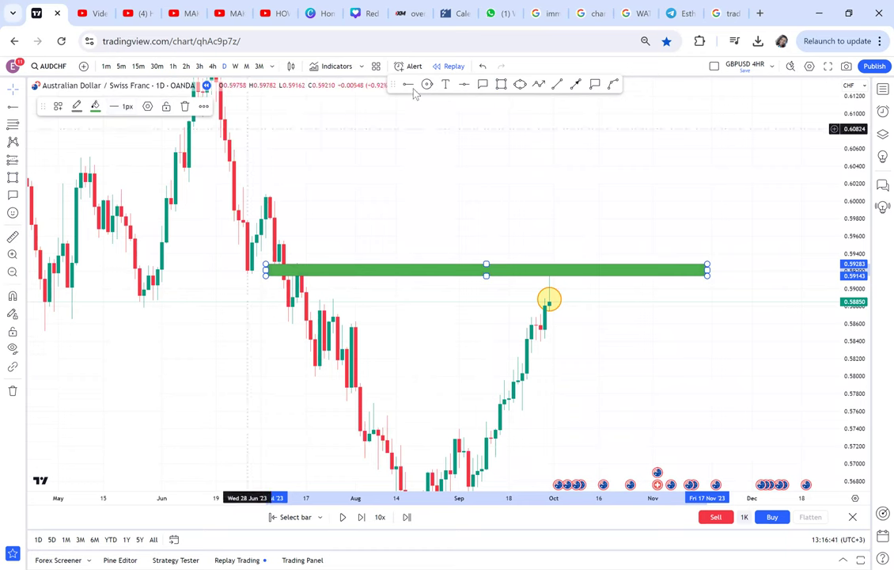
key(Delete)
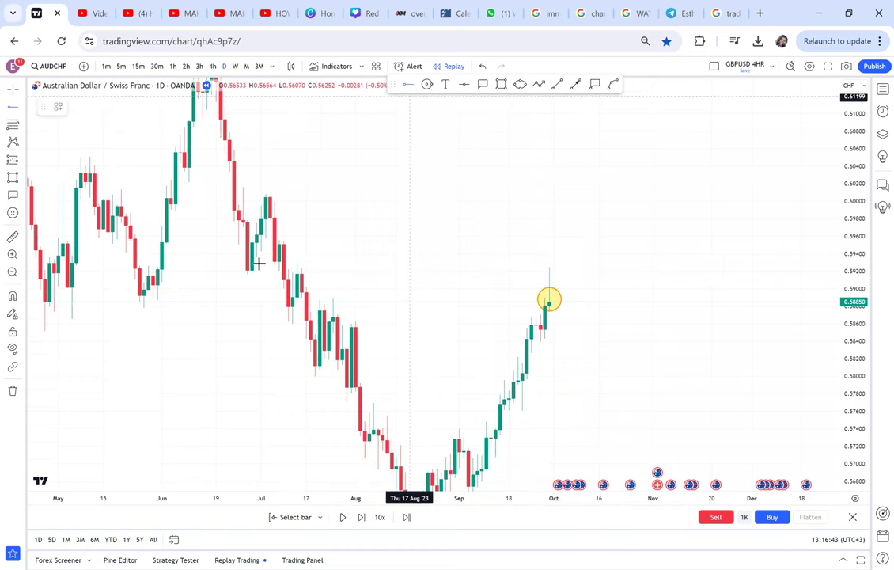
- Draw two parallel horizontal rays from early July 2023 at about 0.5930 and 0.5917
key(alt+j)
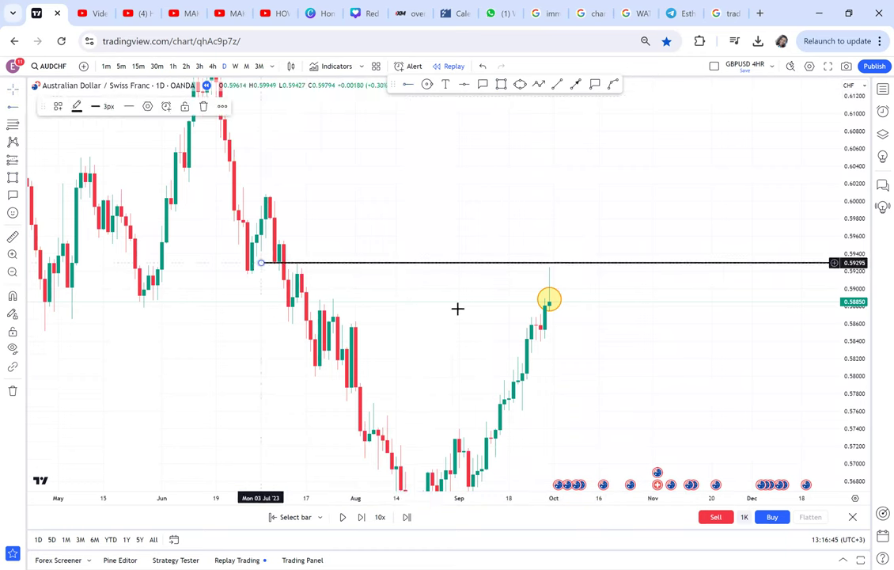
click(397, 168)
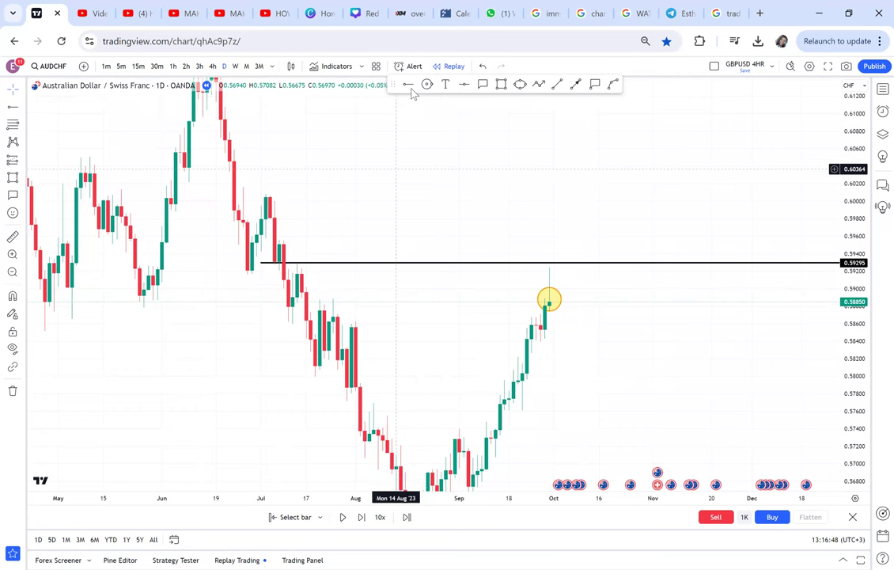
click(261, 274)
drag(423, 309, 546, 343)
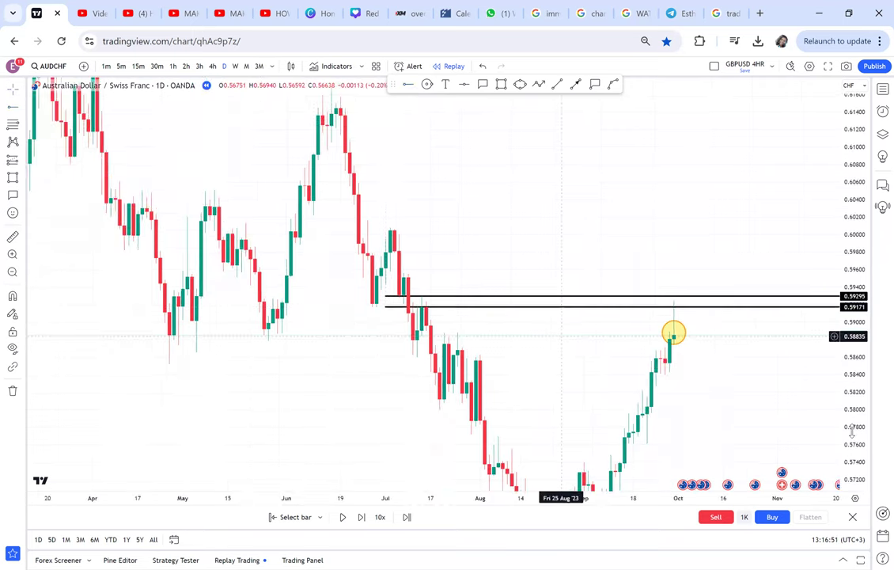
- Fine-tune the two rays to 0.59293 starting 5 July and 0.59163 starting 6 July 2023
scroll(674, 333, up, 2)
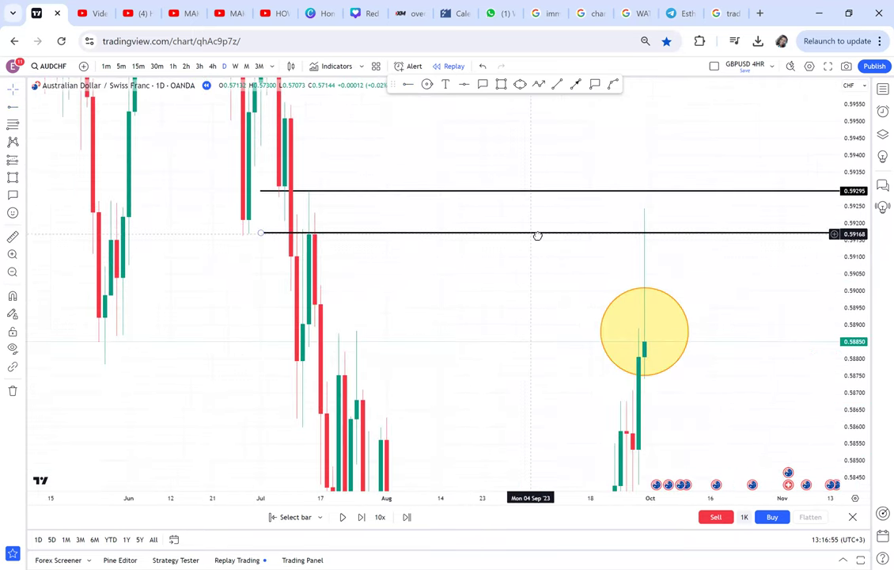
drag(537, 236, 543, 238)
click(546, 192)
drag(543, 192, 555, 192)
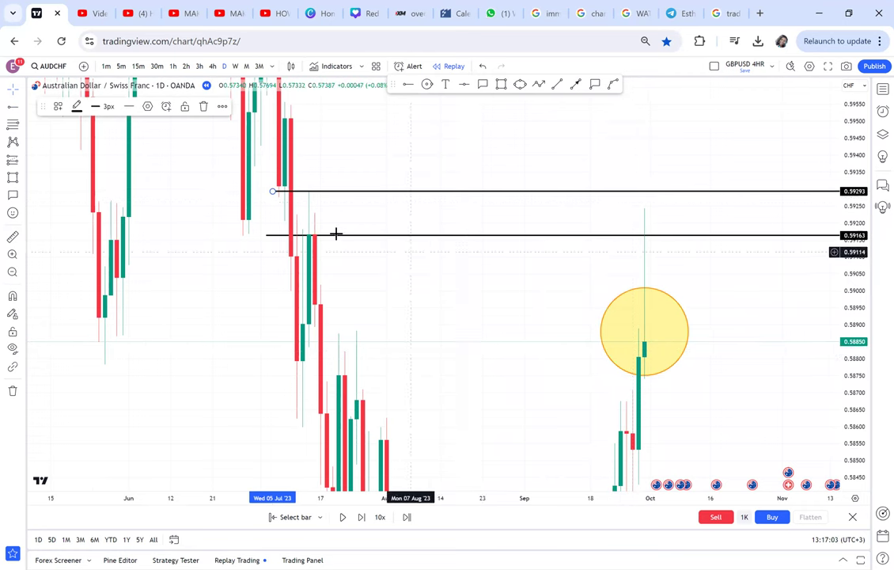
drag(345, 238, 349, 235)
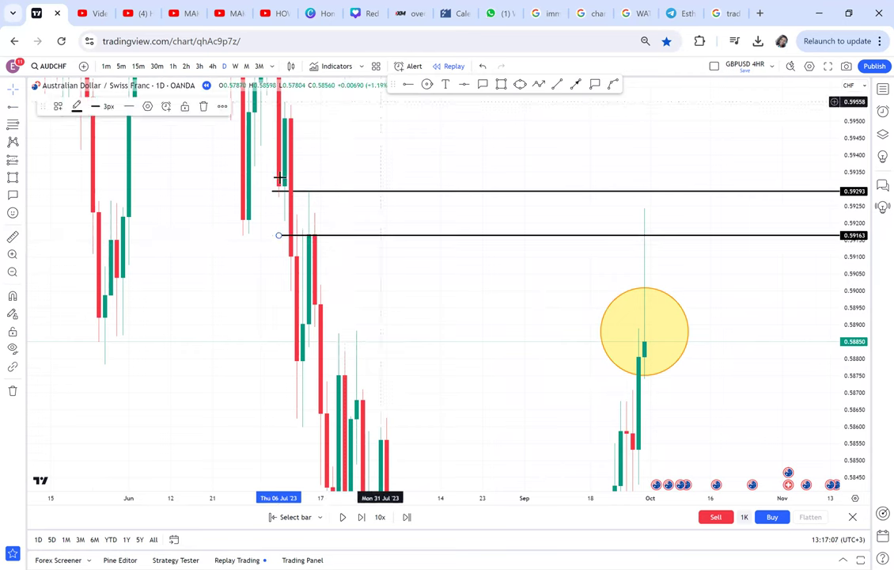
- Fill the band between the two rays with a rectangle from 4 July to 16 October 2023, coloured black at 14% opacity
click(280, 177)
drag(268, 191, 711, 235)
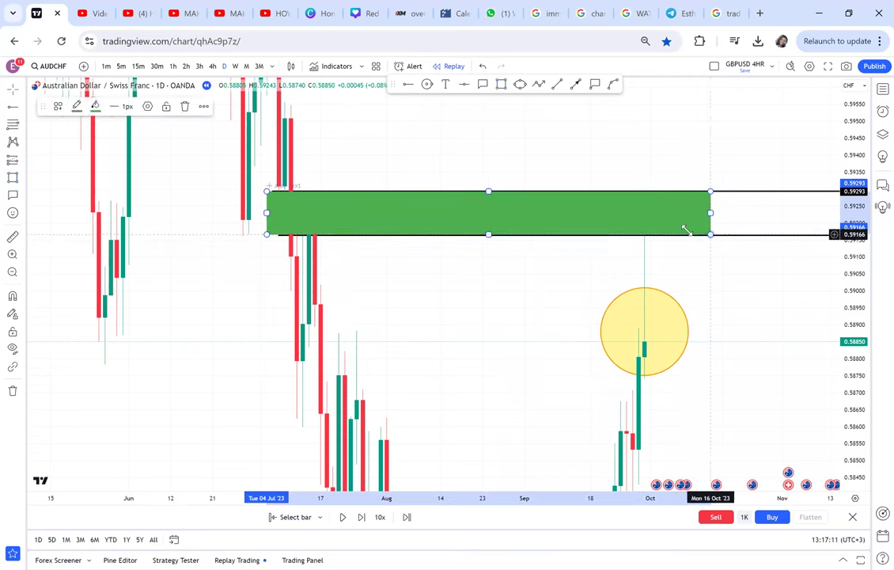
click(96, 107)
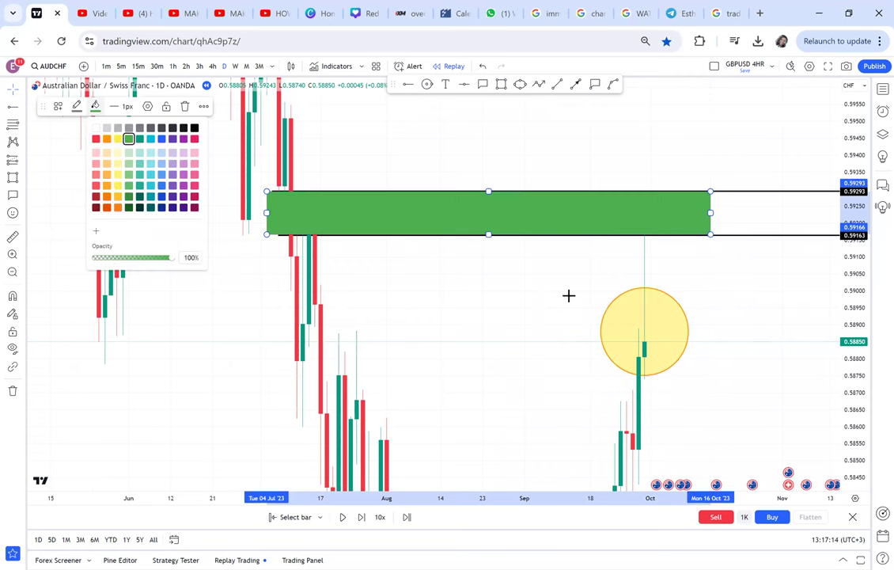
drag(170, 258, 106, 258)
click(549, 283)
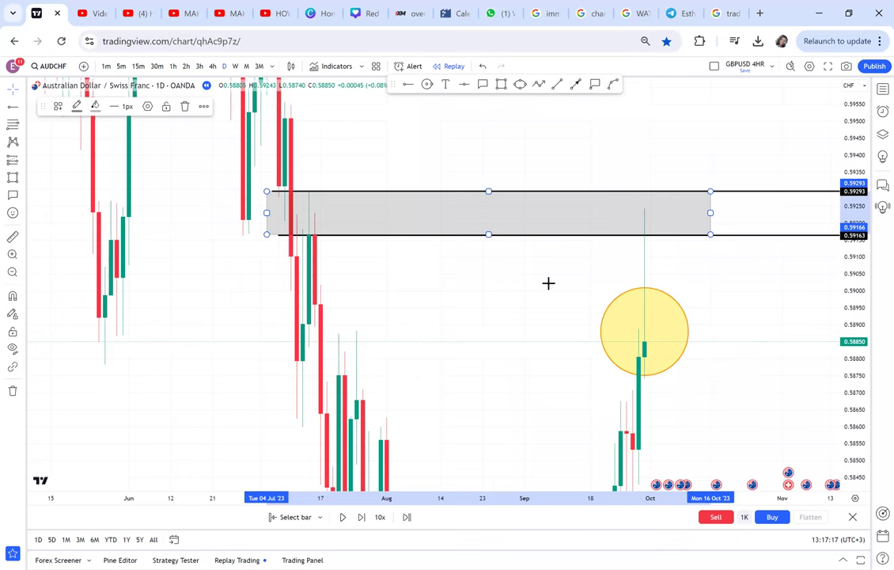
- Label the grey zone "POSSIBLE DOUBLE TOP" at text size 20, placed inside the band
drag(849, 228, 807, 412)
scroll(747, 389, up, 2)
mouse_move(748, 429)
mouse_down()
mouse_move(736, 387)
mouse_move(661, 336)
mouse_move(737, 374)
mouse_up()
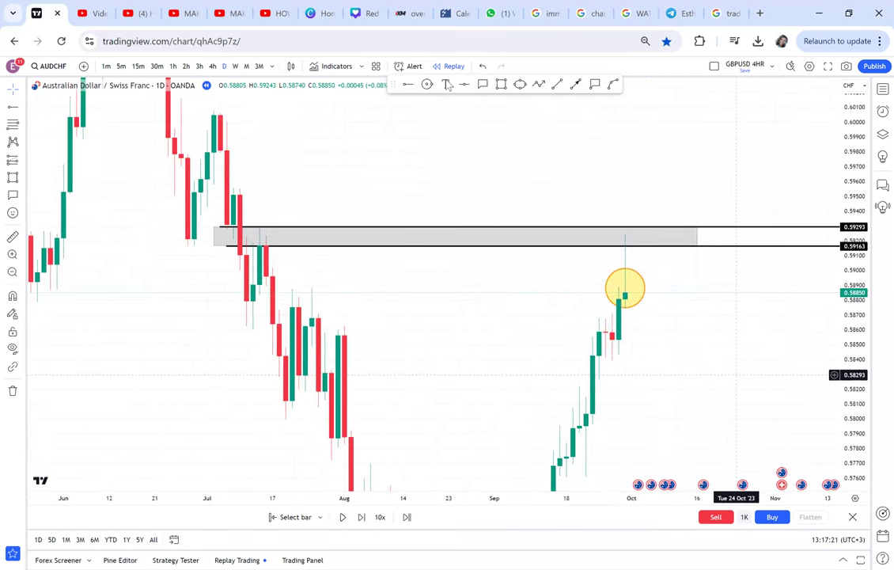
click(446, 84)
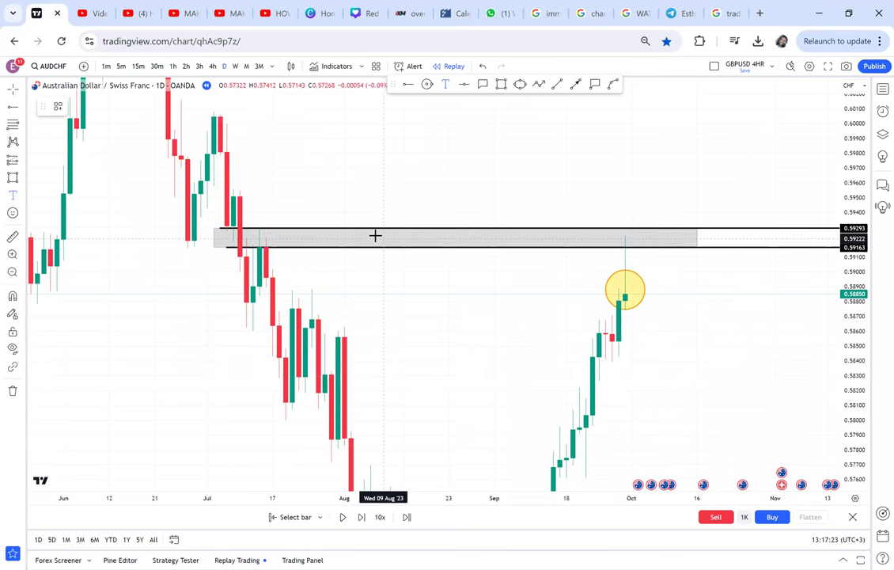
click(375, 235)
text(POSSIB)
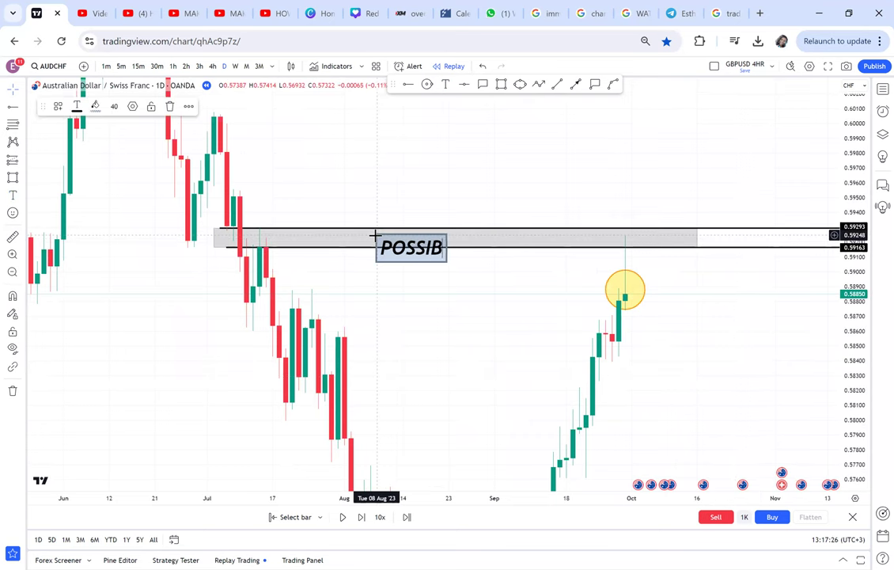
text(LE DO)
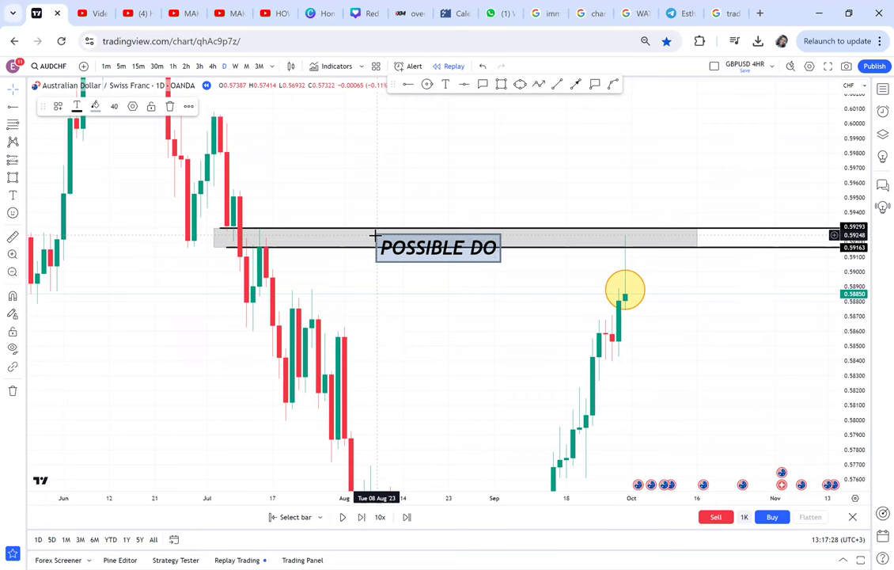
text(UBLE TOP)
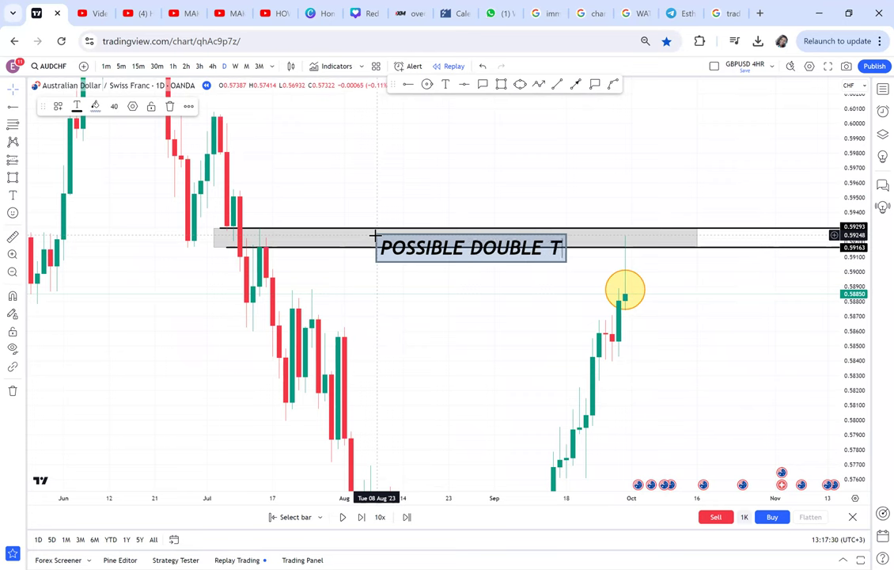
click(114, 106)
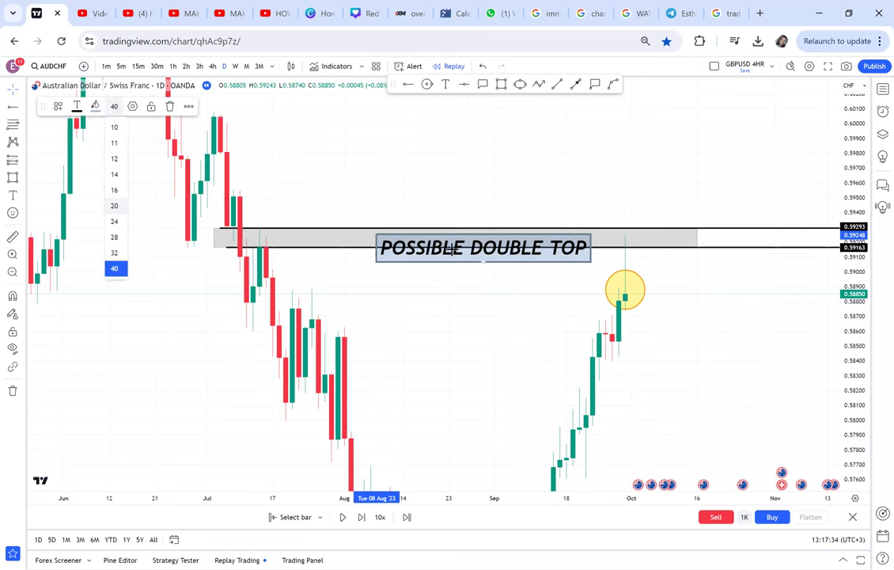
click(115, 205)
drag(495, 236, 495, 234)
mouse_move(541, 285)
mouse_down()
mouse_move(545, 262)
mouse_move(533, 280)
mouse_up()
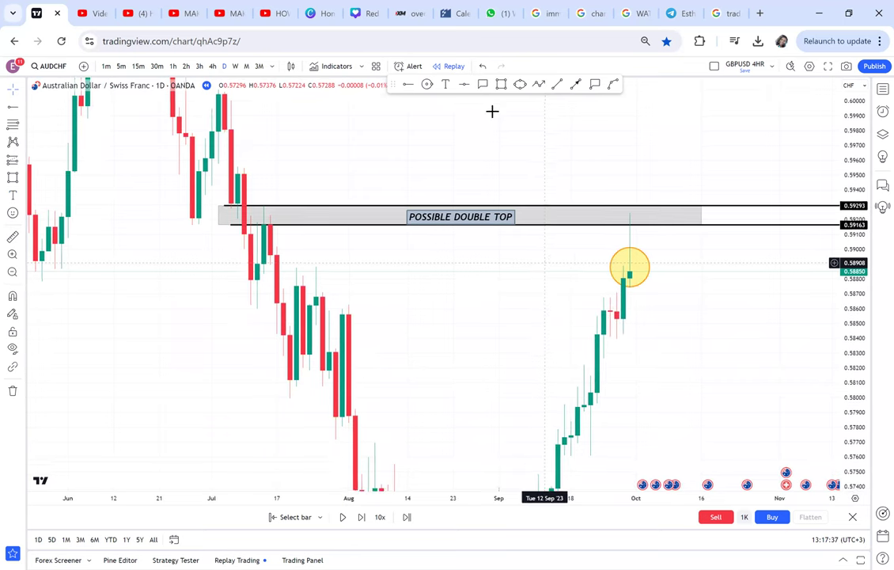
- Draw a narrow solid green rectangle as a mock candle just after the latest candle, from about 0.5884 to 0.5937
click(501, 85)
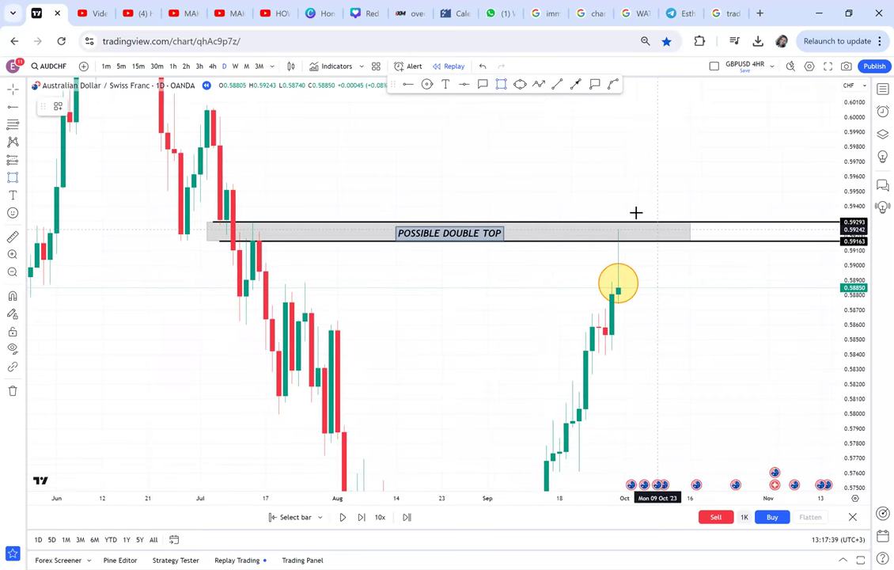
drag(636, 211, 625, 289)
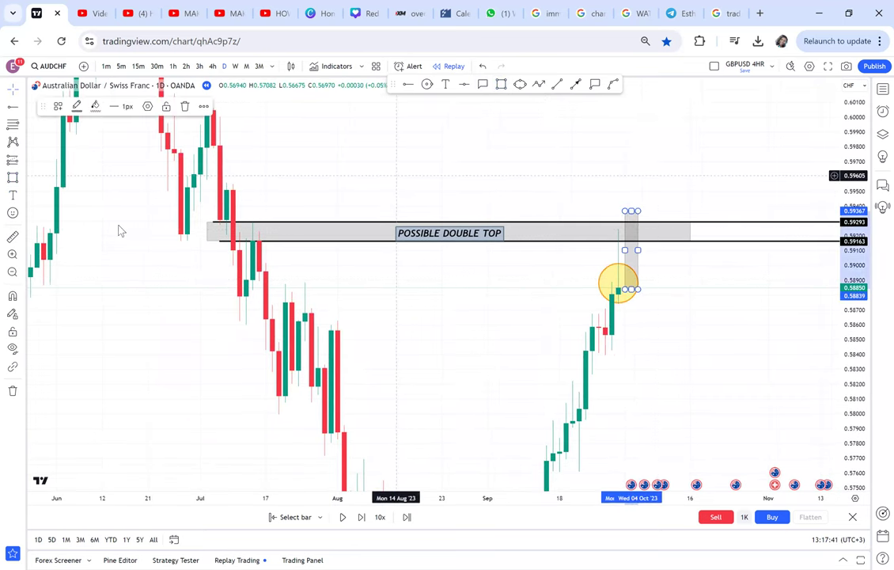
click(95, 106)
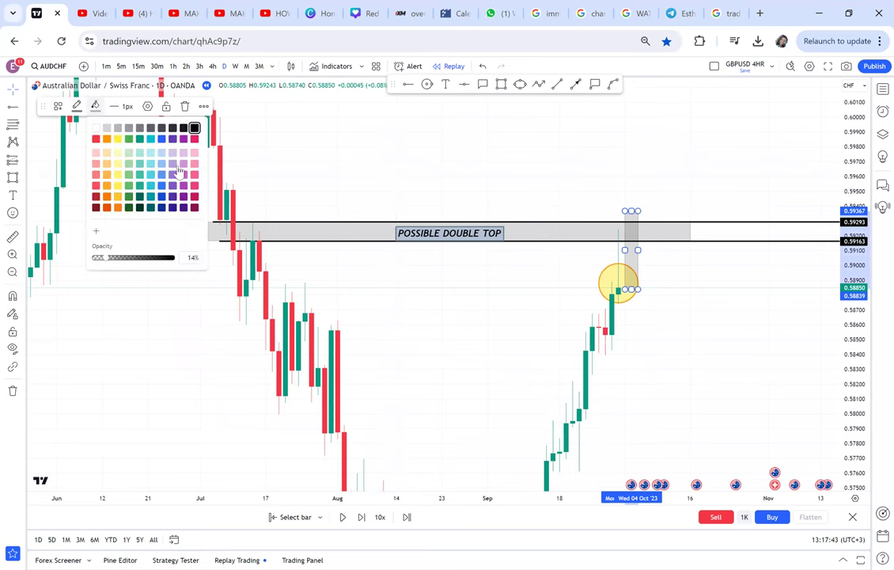
drag(106, 258, 251, 219)
click(129, 139)
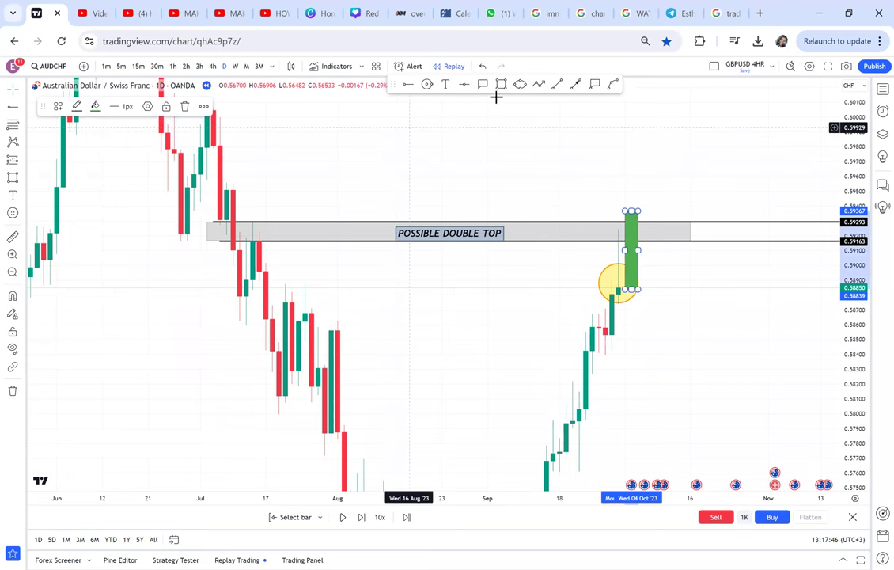
- Draw a second green mock candle above the zone, and remove both mock candles
click(644, 211)
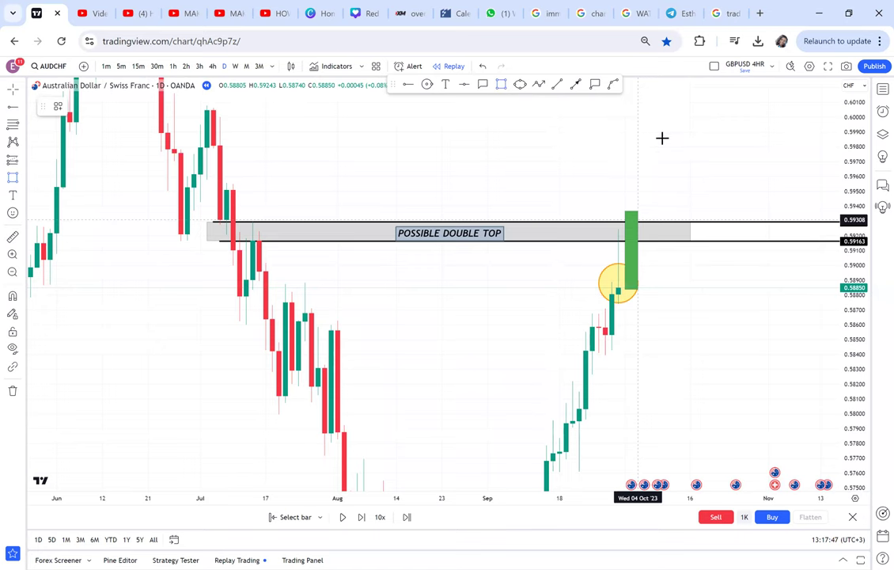
click(664, 138)
drag(703, 167, 622, 162)
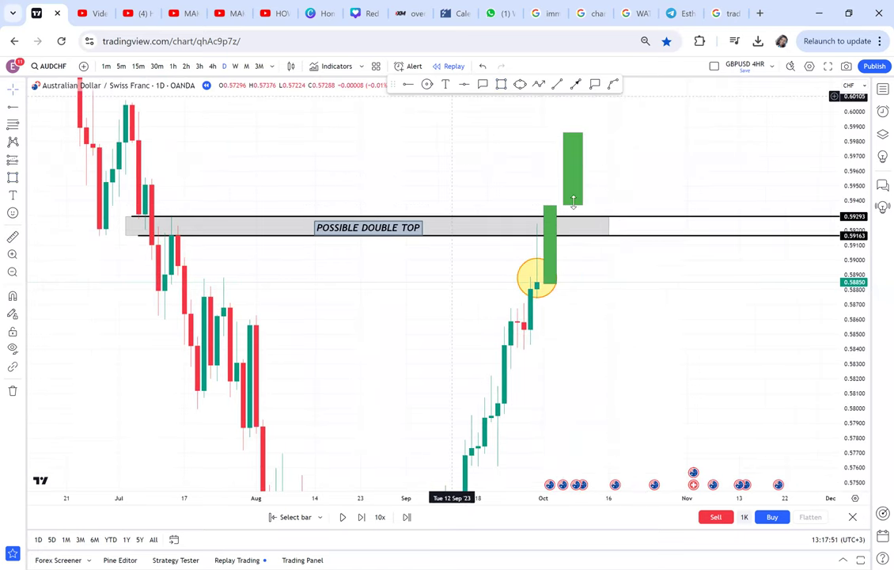
key(Delete)
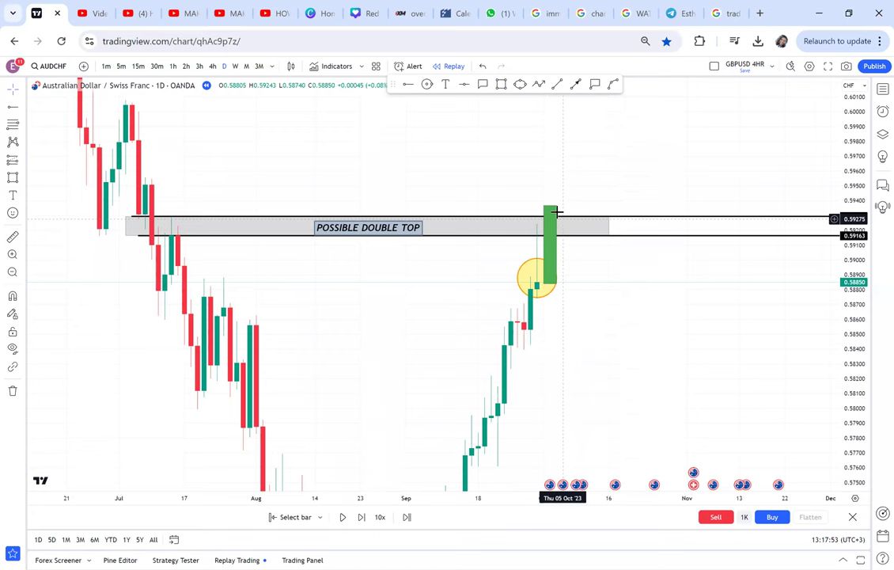
key(ctrl+z)
- Examine the earlier AUDCHF price history leading down to the possible double top zone and the latest candle
scroll(831, 332, down, 1)
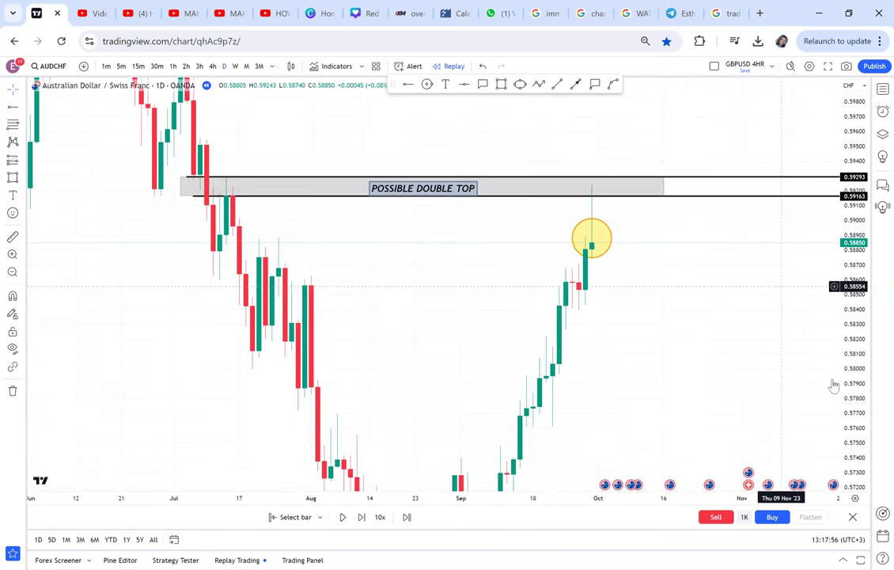
scroll(647, 349, down, 1)
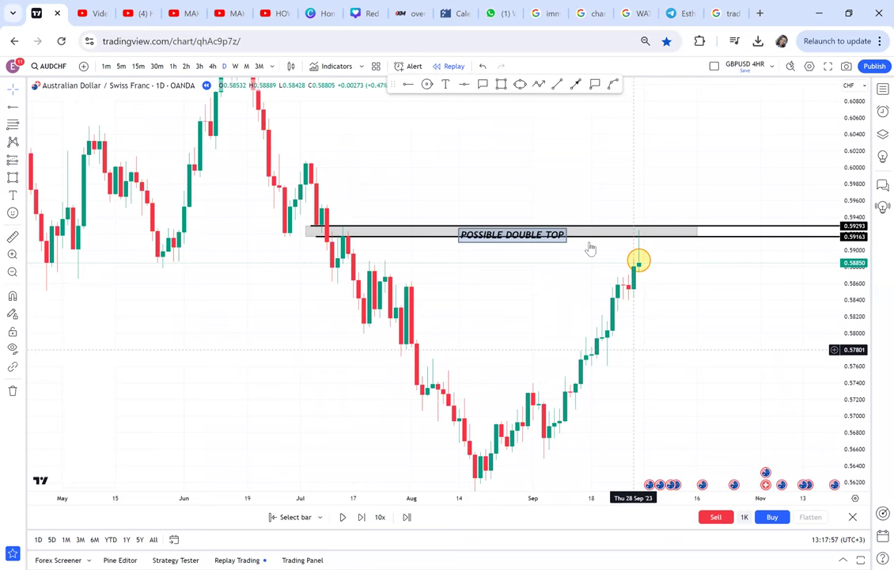
scroll(522, 160, down, 1)
drag(588, 238, 579, 232)
drag(543, 178, 785, 433)
drag(566, 231, 776, 481)
scroll(741, 387, down, 3)
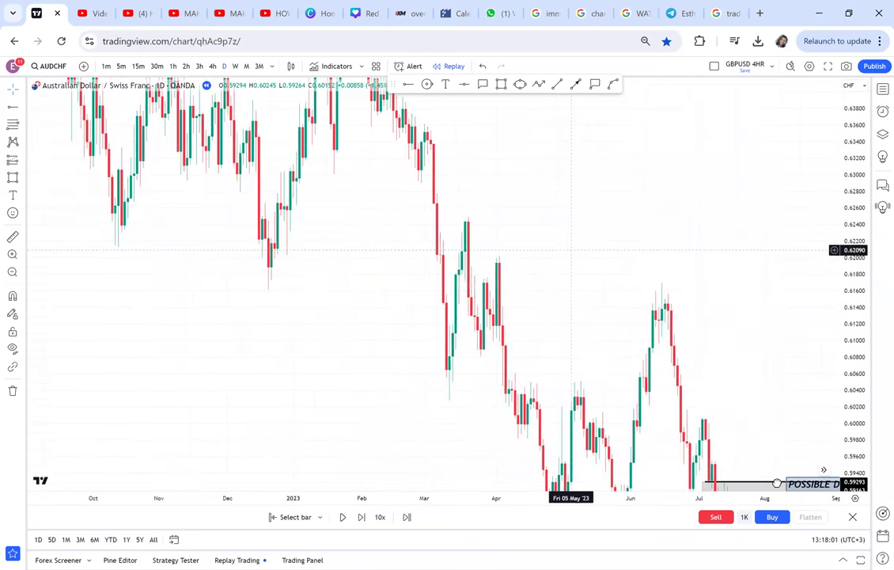
drag(648, 433, 677, 289)
scroll(406, 215, up, 1)
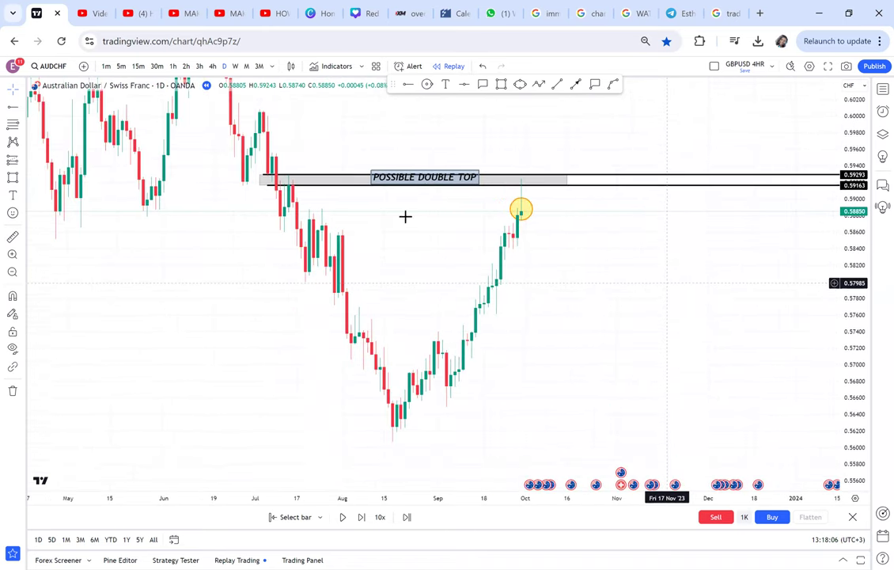
- Shift the "POSSIBLE DOUBLE TOP" label slightly within the grey zone and mark the mid-July 2023 top with a yellow circle
drag(411, 183, 403, 187)
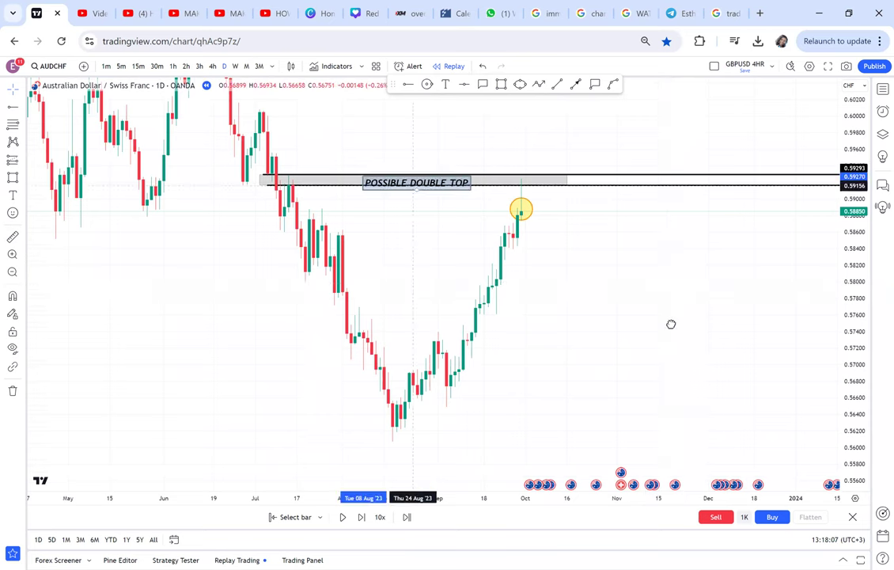
scroll(637, 309, up, 1)
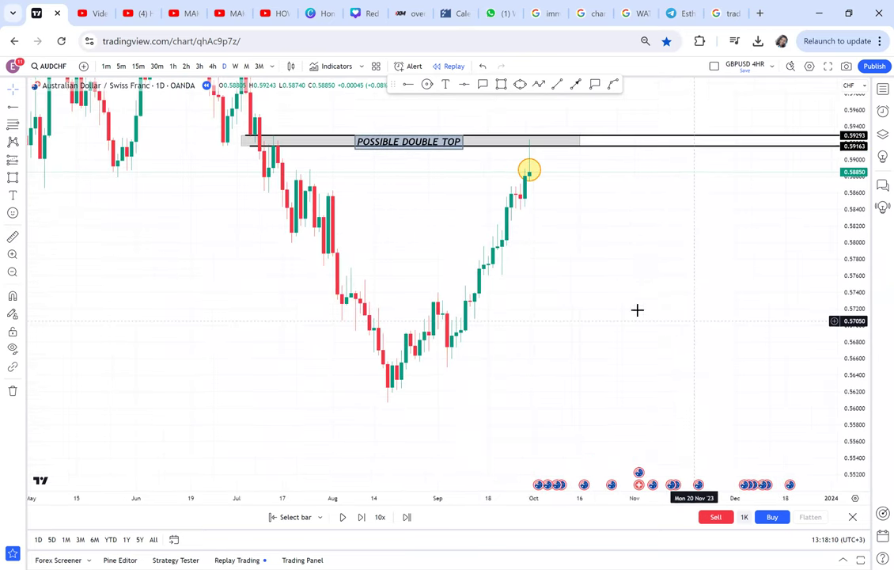
drag(477, 205, 481, 233)
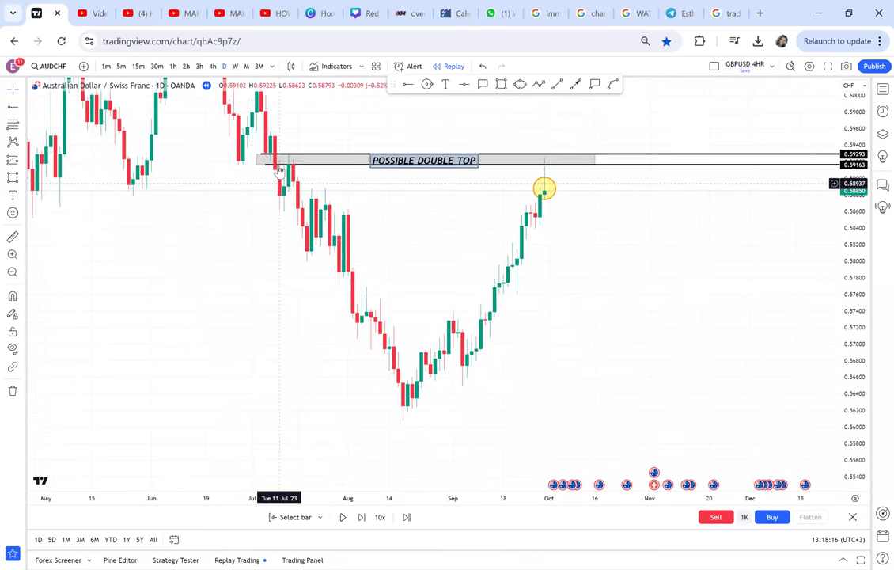
click(428, 84)
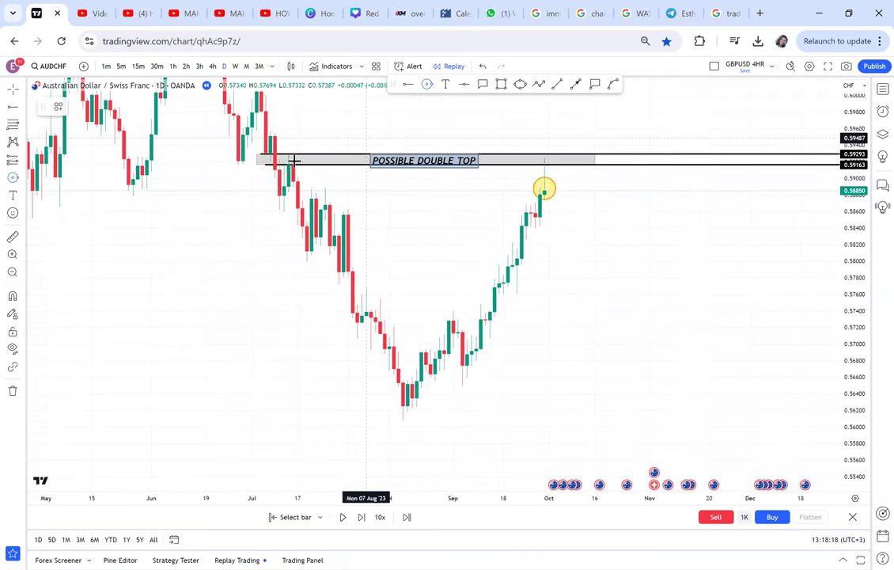
click(290, 161)
drag(289, 160, 290, 156)
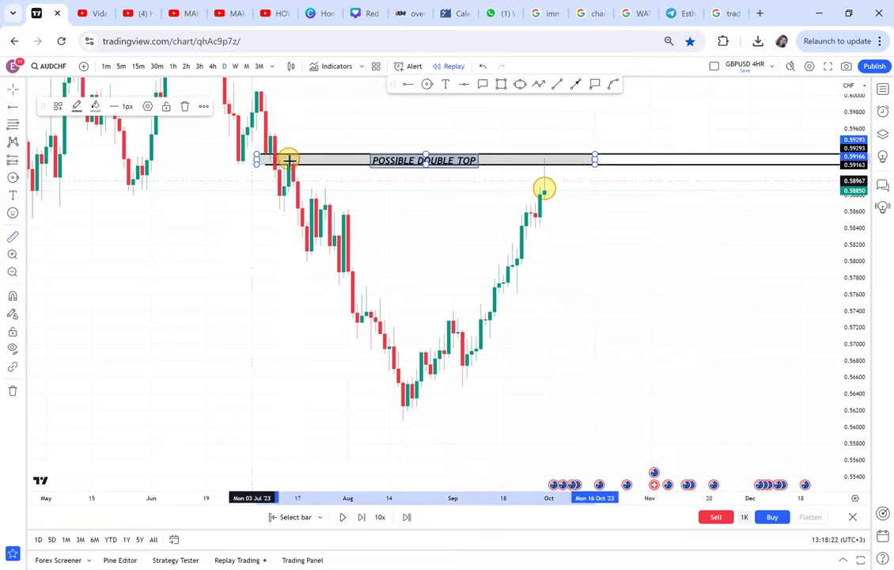
- Measure from the circled July top down to the August low, and draw a red horizontal line at that low, at about 0.56068
click(290, 156)
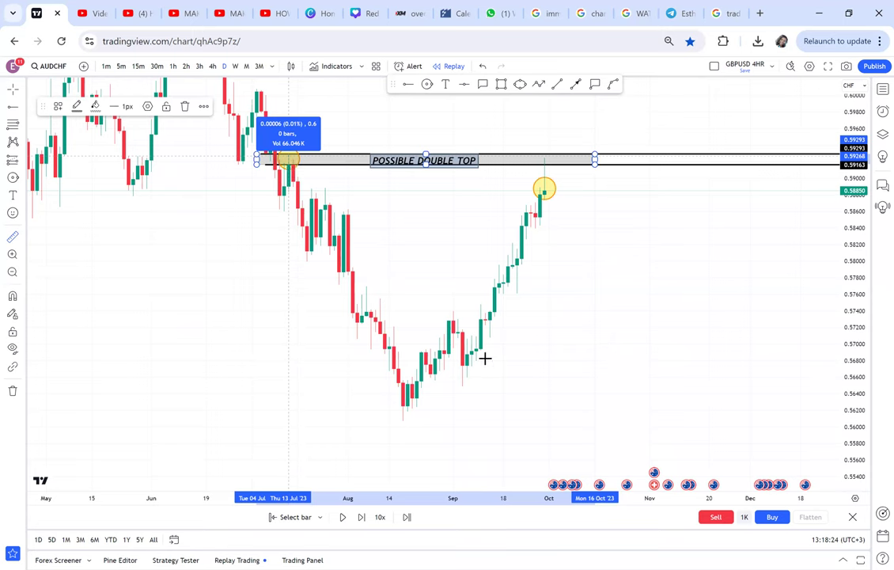
click(690, 418)
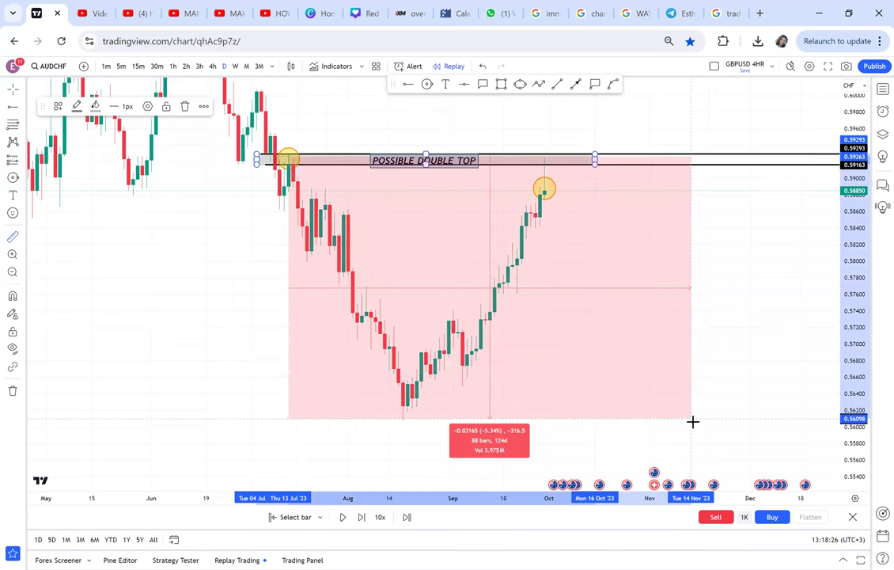
click(461, 111)
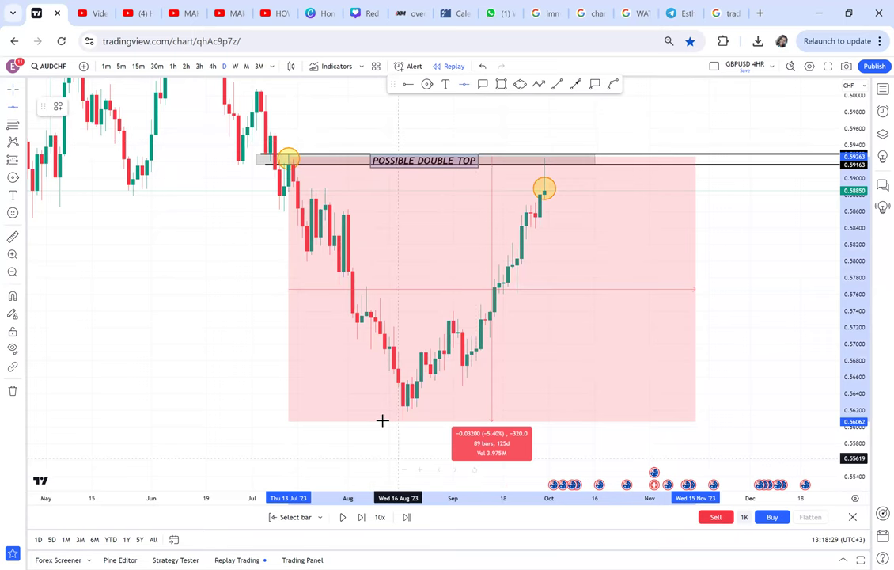
click(274, 377)
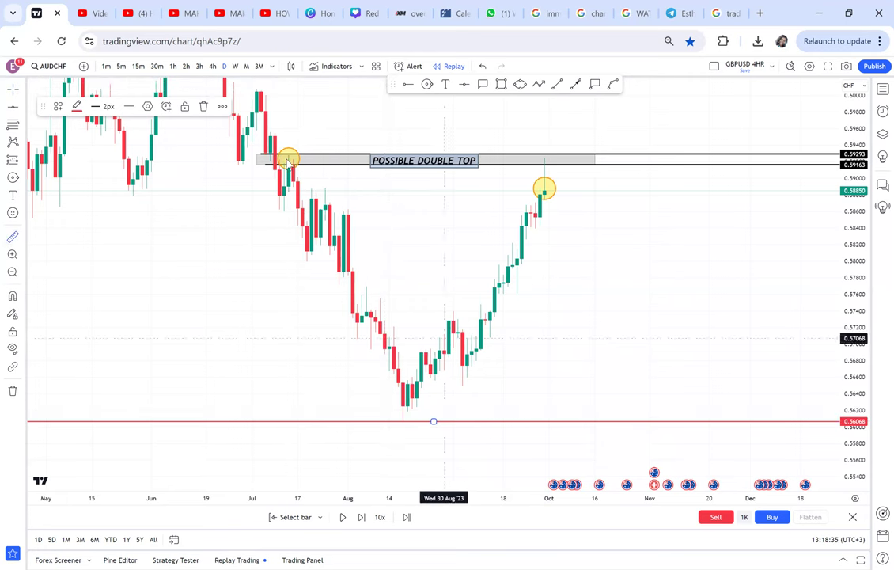
- Measure down from the July top and add a green horizontal line about halfway to the August low, at about 0.57689
click(279, 154)
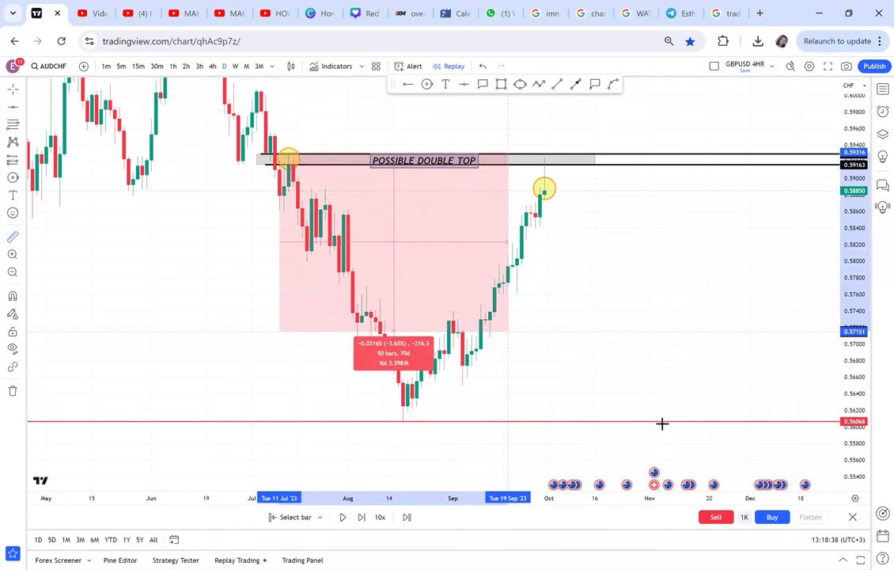
click(463, 83)
click(520, 290)
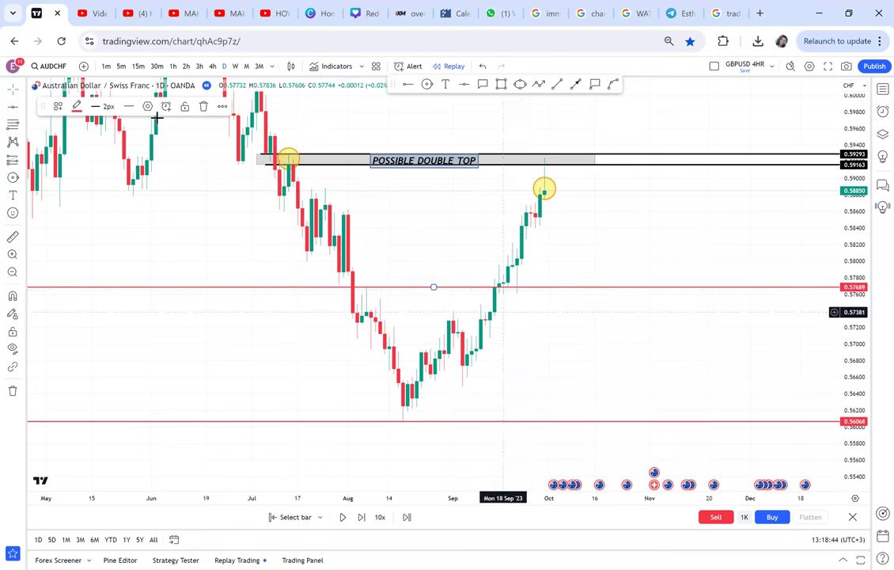
click(77, 105)
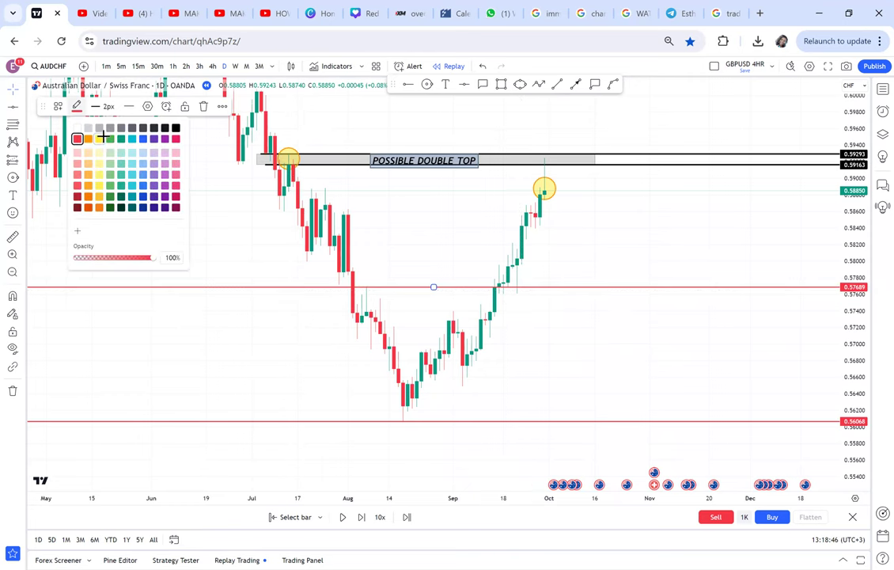
click(109, 139)
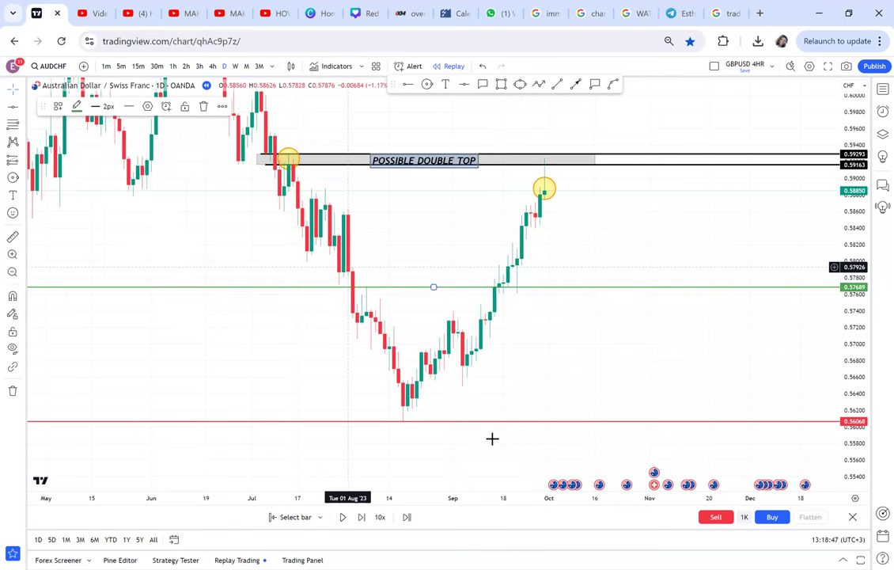
- Label the red line "NECKLINE" just beneath the August low
click(446, 84)
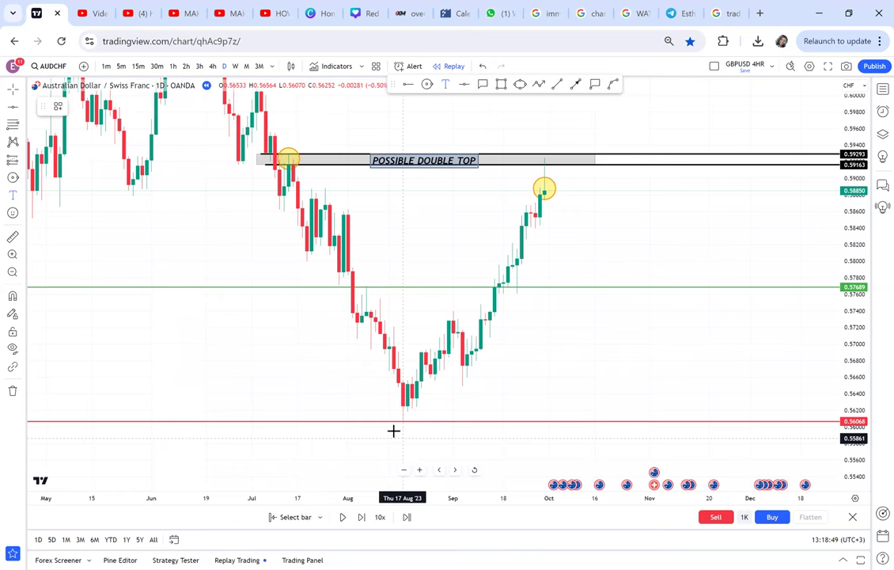
click(395, 431)
text(NEC)
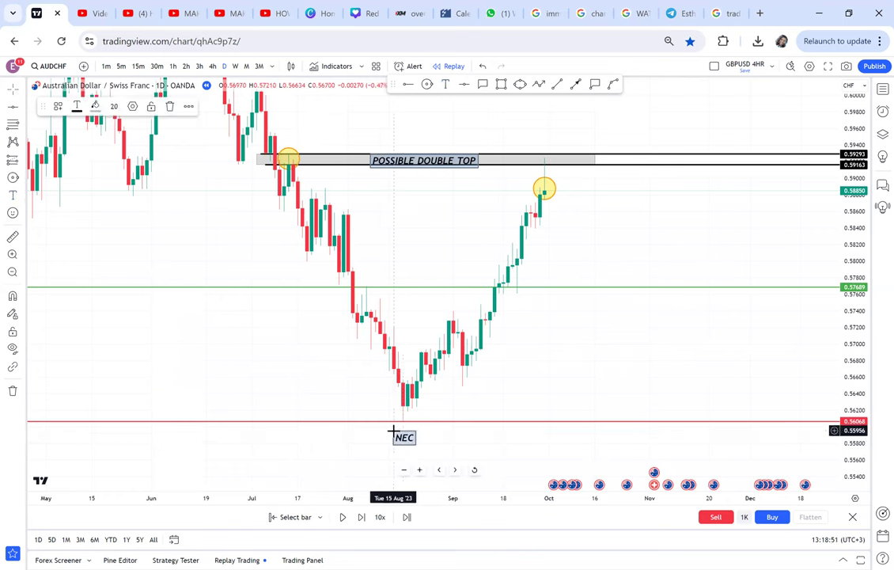
text(KLINE)
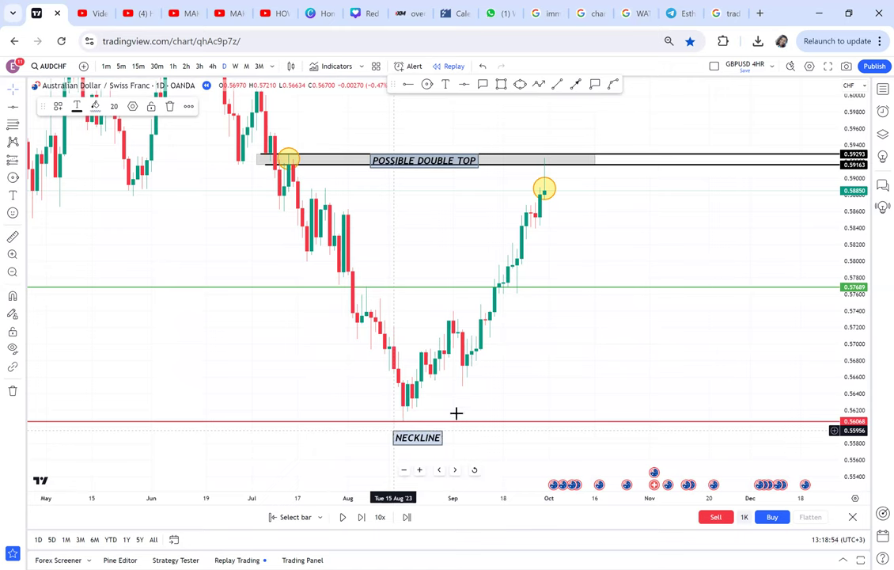
drag(411, 425, 405, 421)
- Label the green line "HALF" just above it, and move the circle on the latest candle up into the grey zone
click(445, 84)
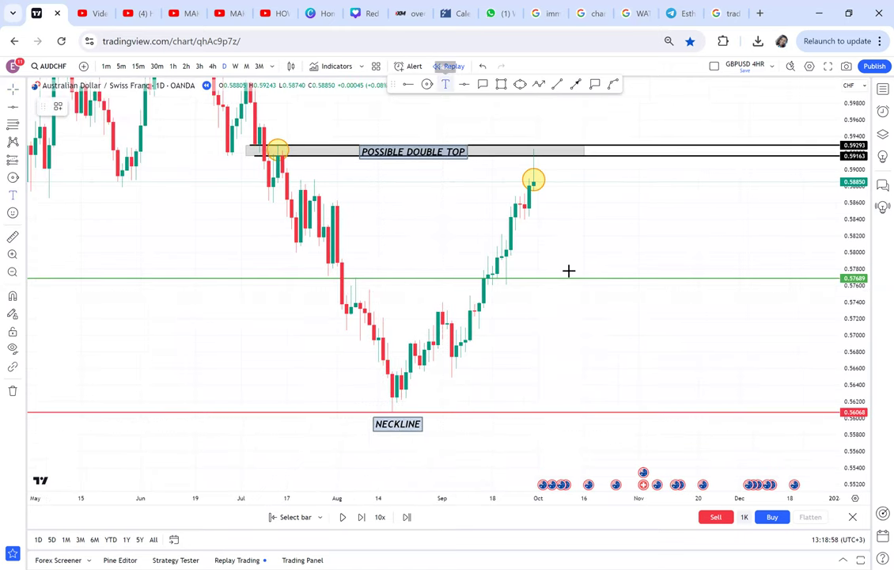
click(569, 262)
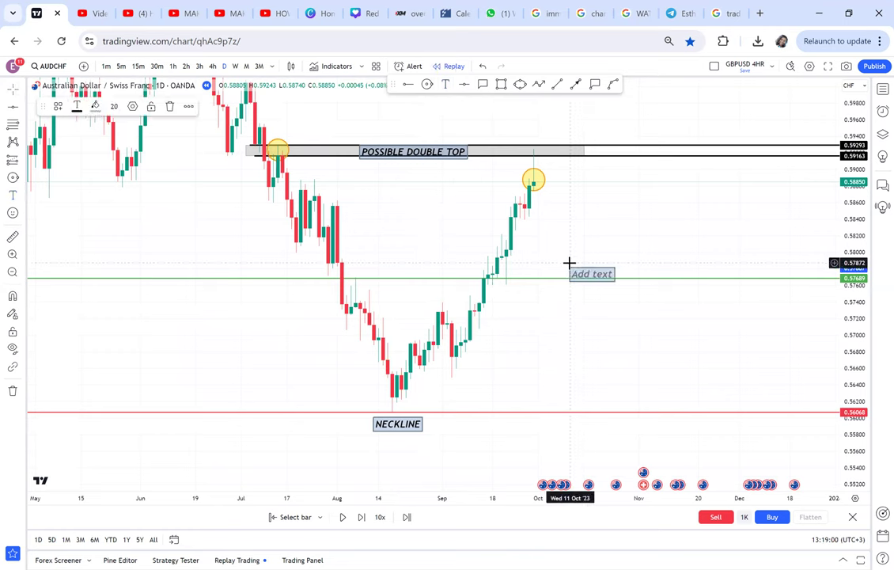
text(HALF)
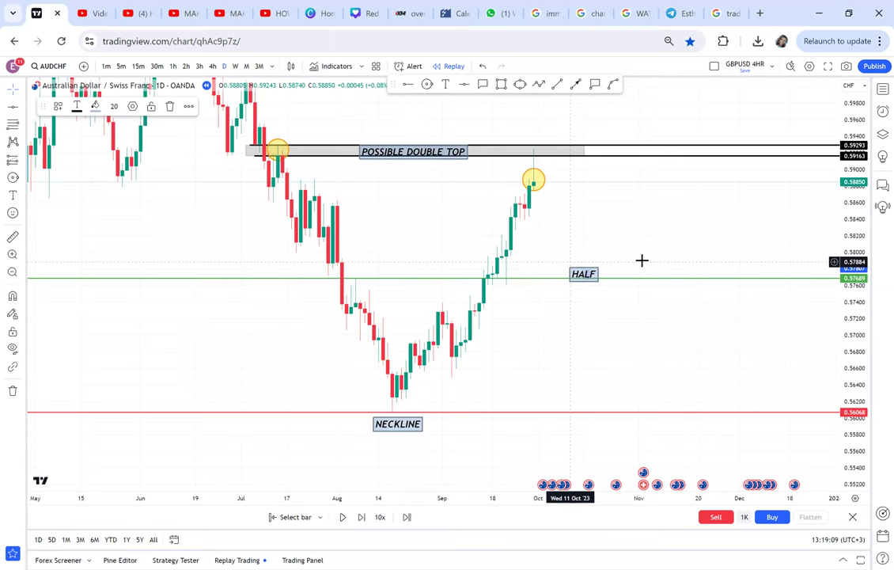
drag(620, 259, 608, 284)
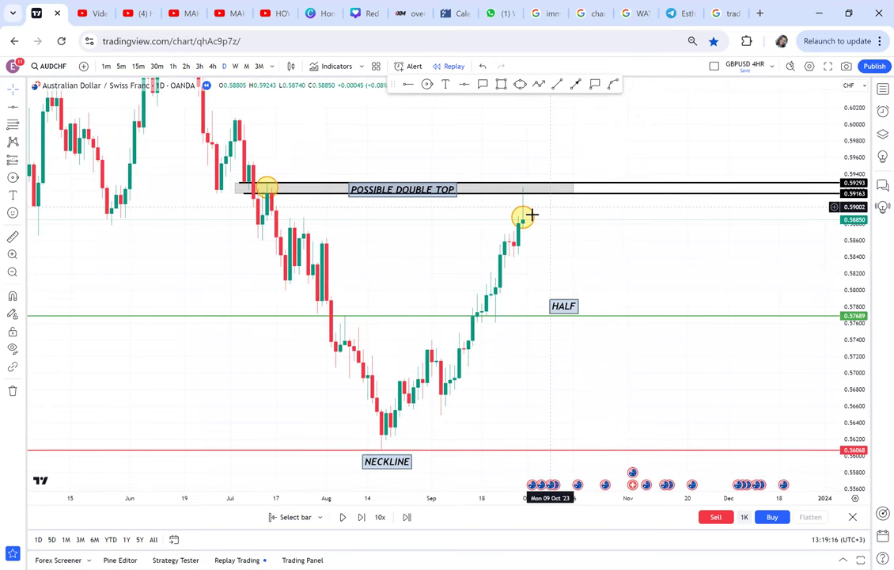
drag(529, 212, 528, 185)
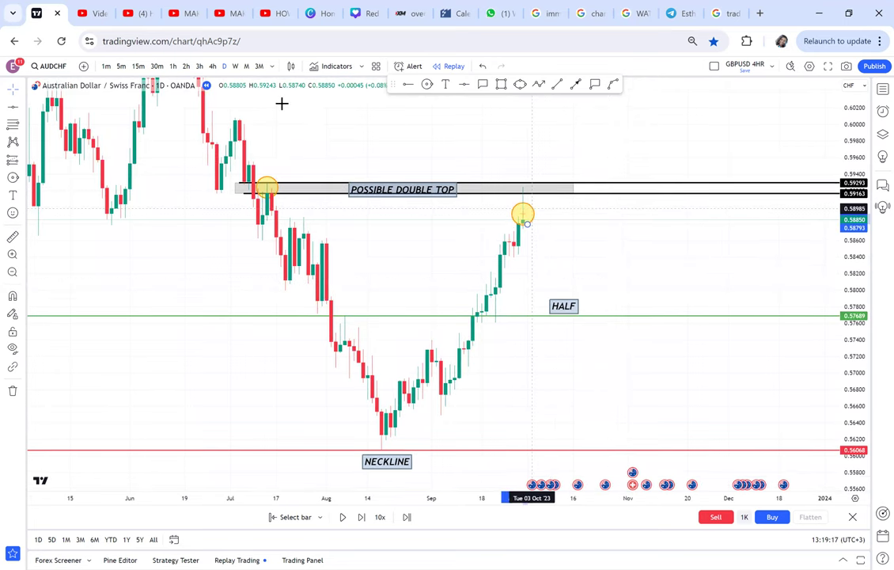
- Add the text "DAILY TIMEFRAME" above the possible double top zone
click(446, 84)
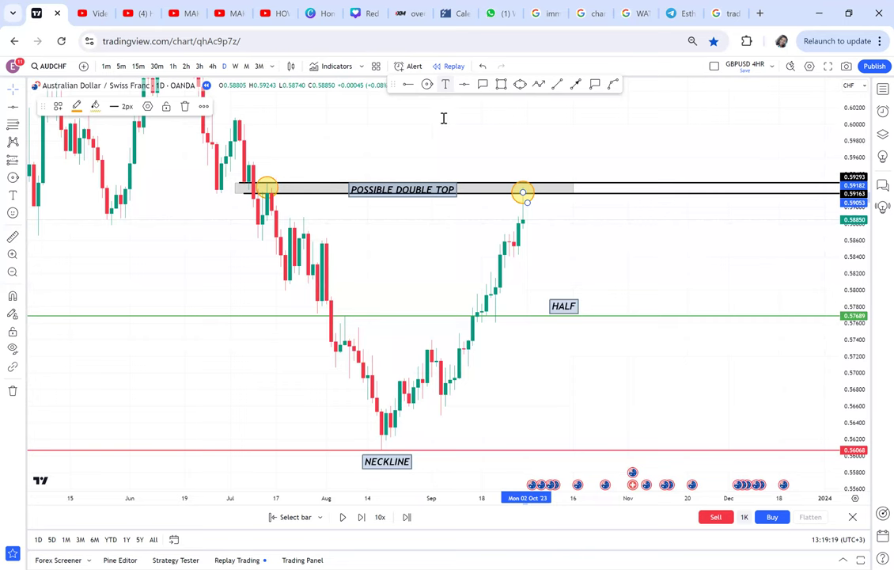
key(Escape)
click(444, 118)
text(DAI)
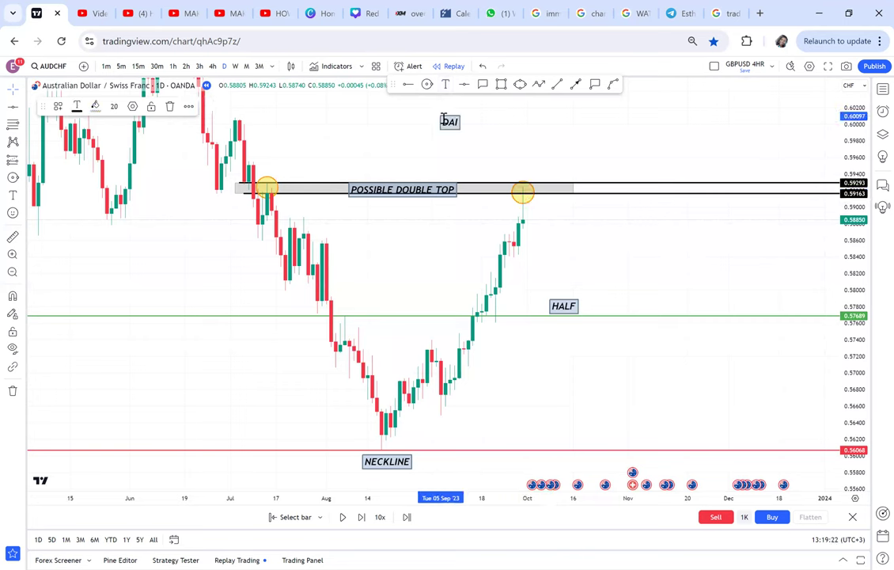
text(LY TIMEFRAME)
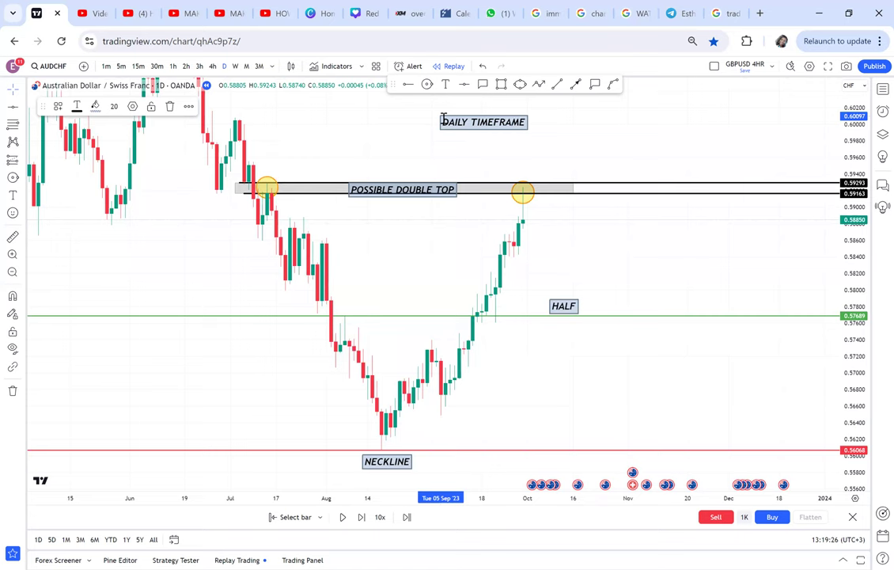
click(485, 153)
drag(518, 151, 501, 161)
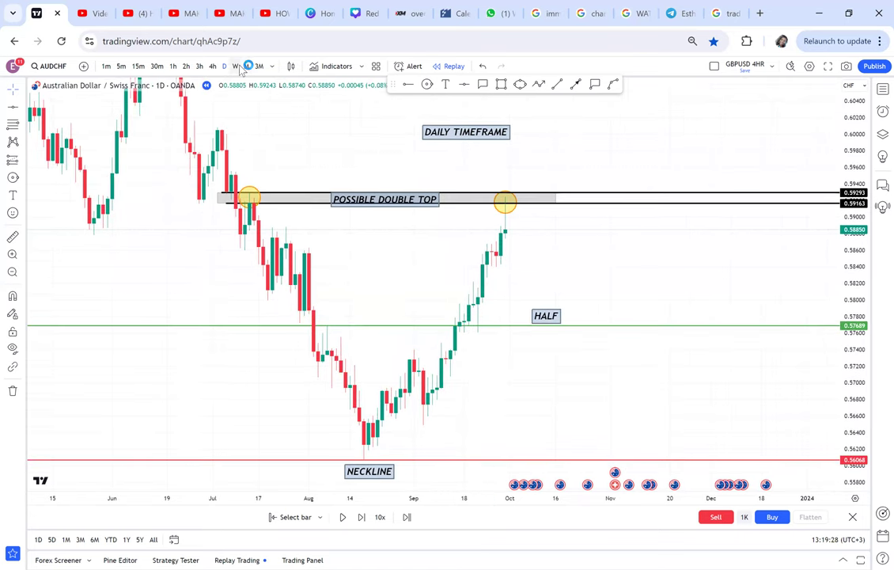
- Compare the marked zone and first top on the weekly chart and again on the daily chart
click(236, 67)
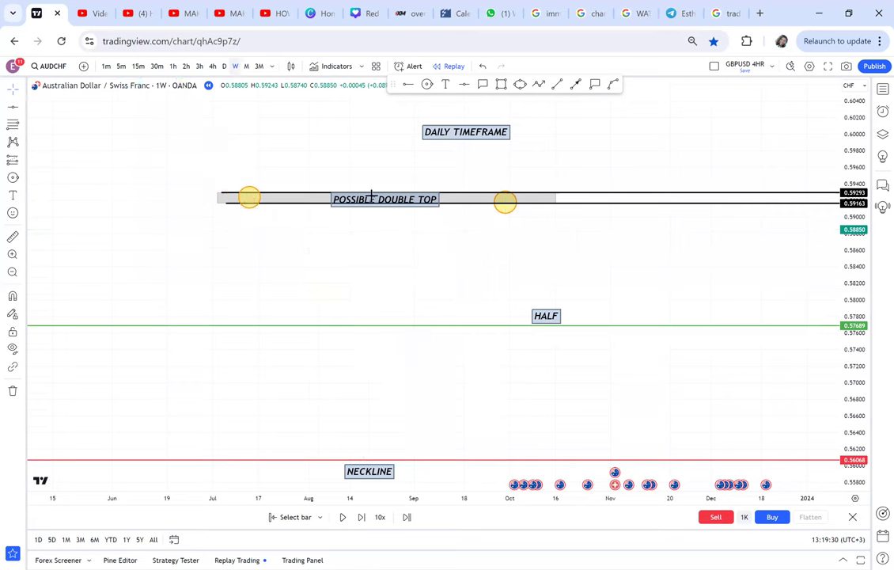
scroll(655, 277, up, 5)
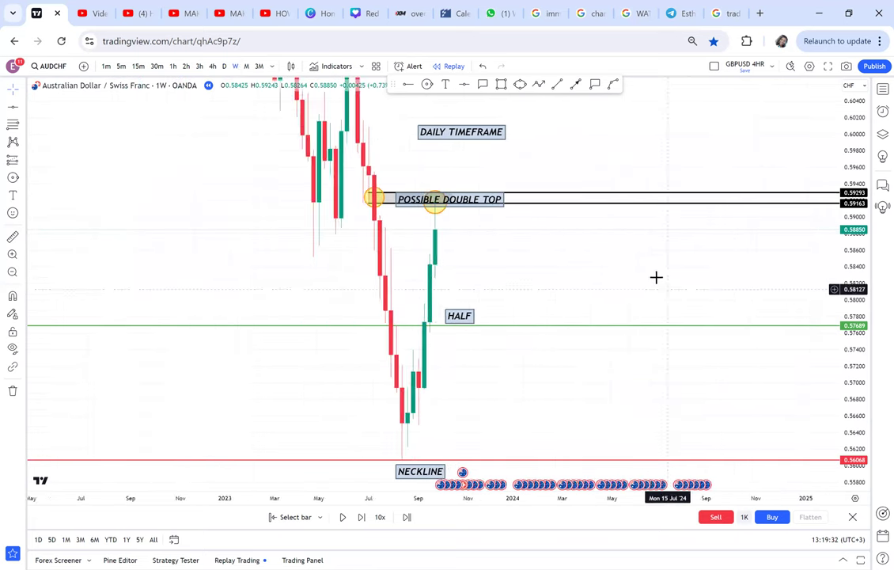
drag(193, 252, 373, 270)
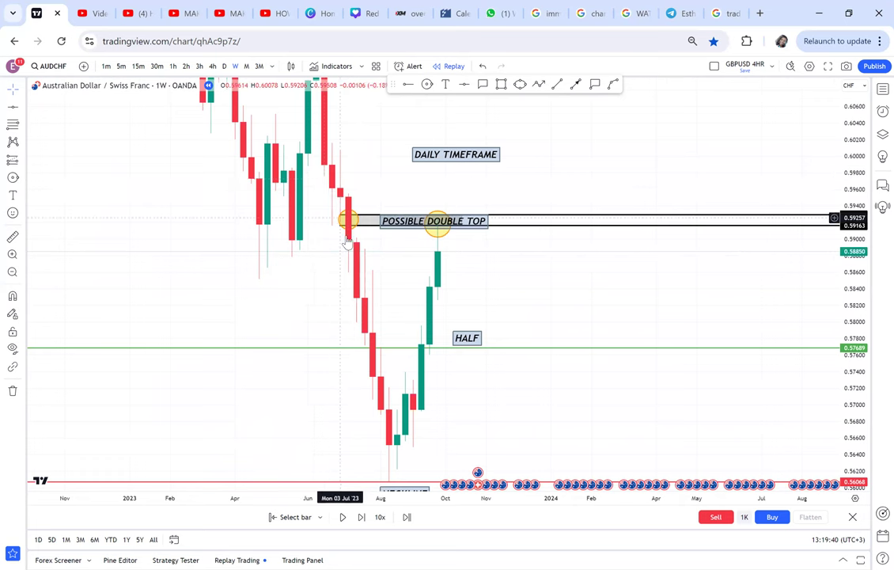
click(225, 67)
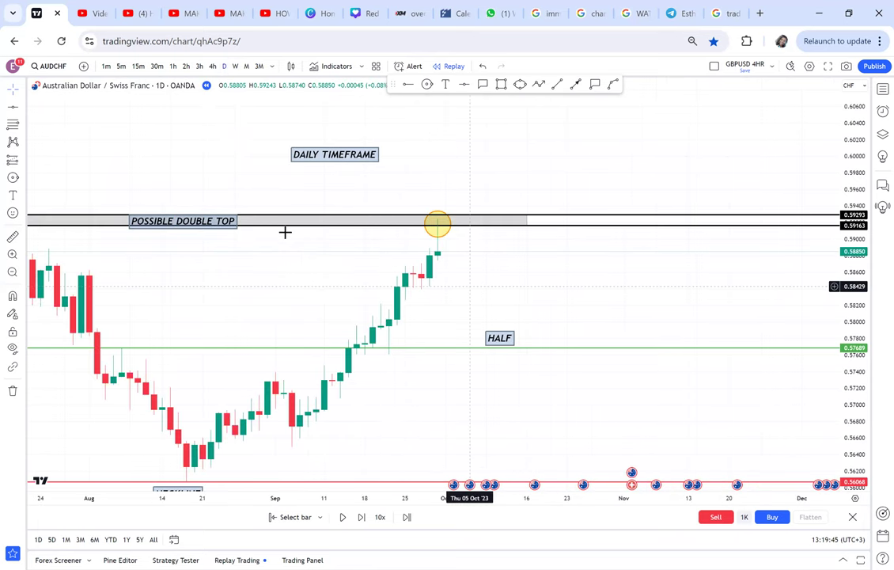
scroll(279, 233, down, 4)
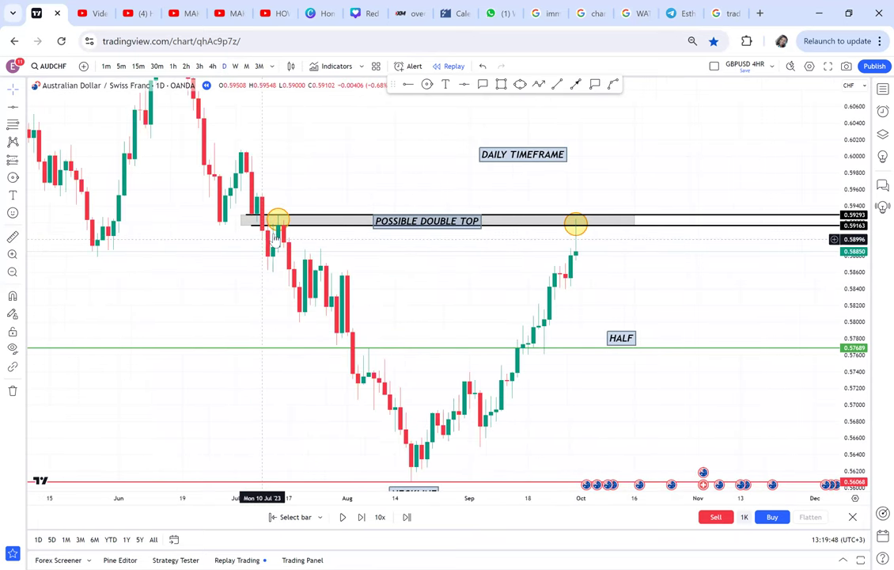
click(287, 228)
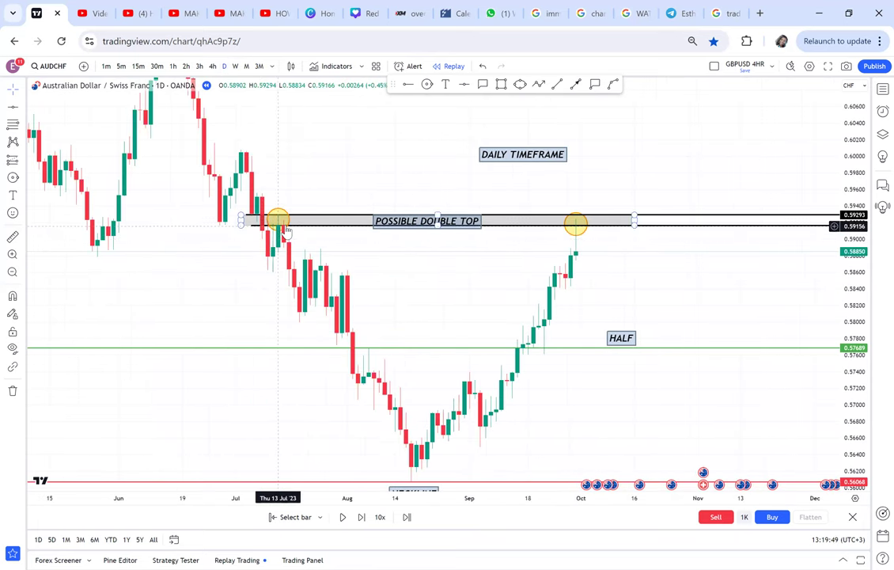
click(294, 237)
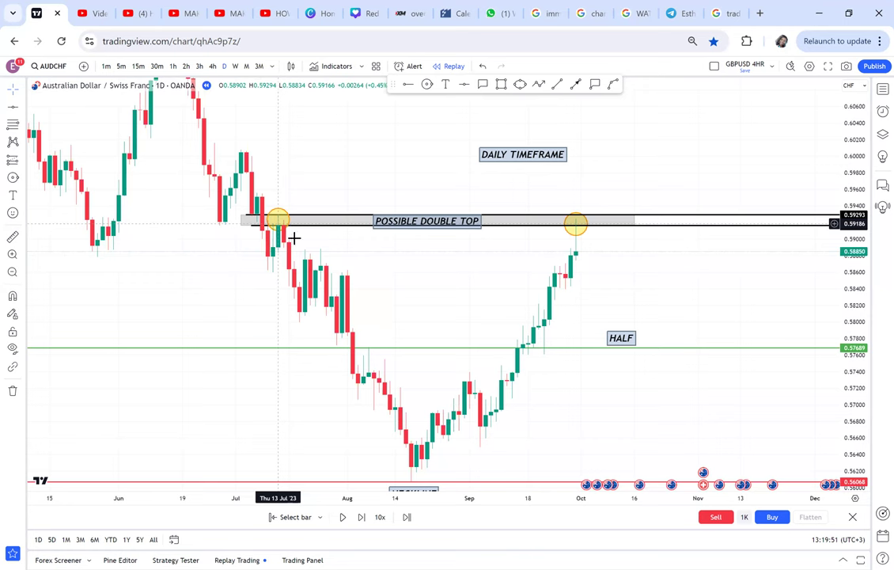
- Shift the "DAILY TIMEFRAME" label toward the chart's middle and extend its text to "DAILY TIMEFRAME OPT DOUBLE TOP"
click(443, 218)
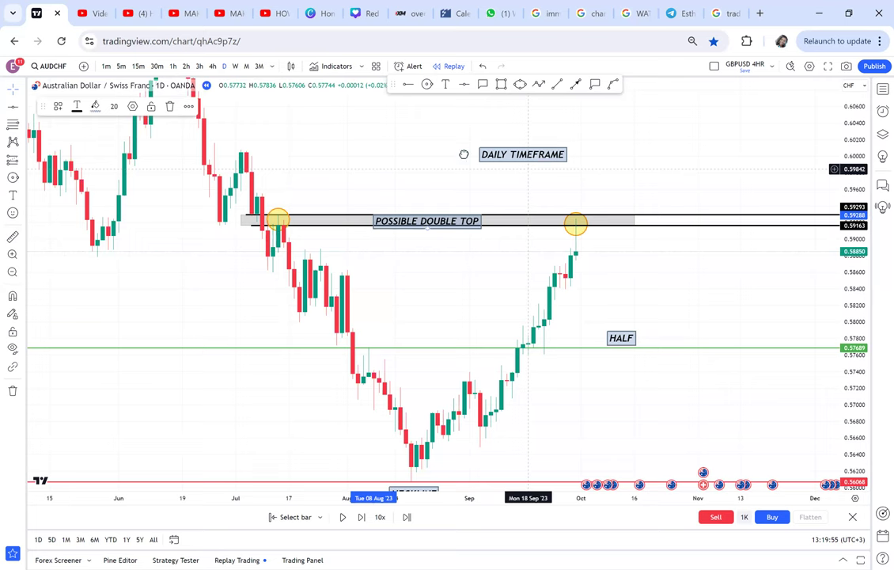
drag(564, 158, 484, 156)
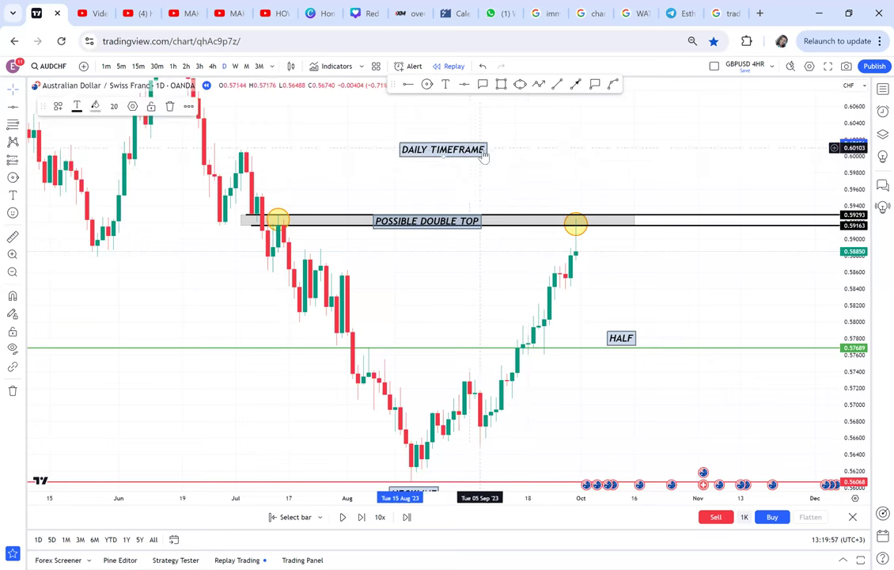
double_click(483, 153)
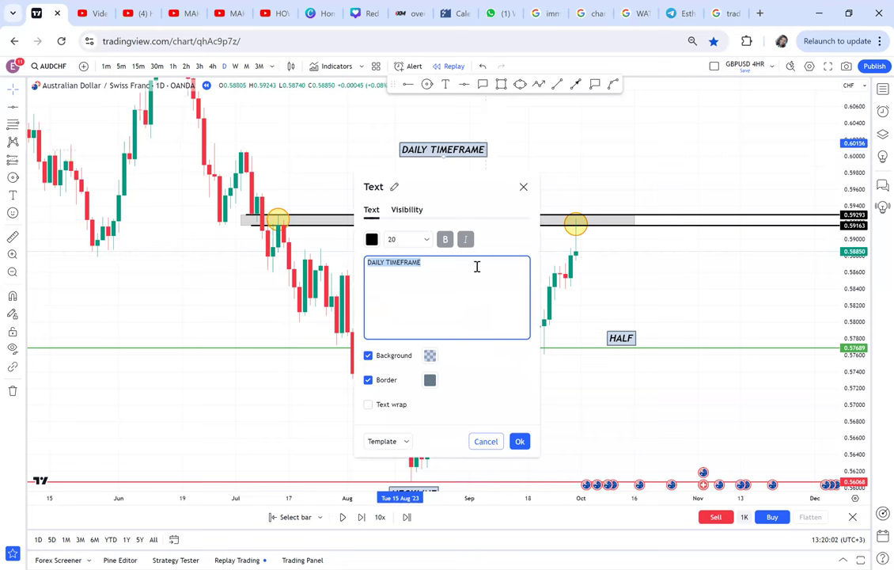
click(477, 267)
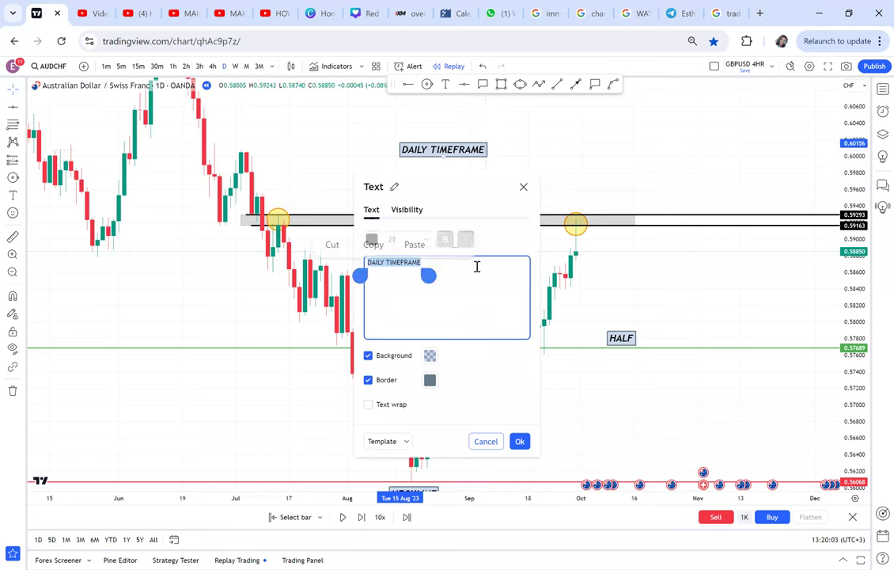
click(476, 267)
text(OPT DOUBLE TOP)
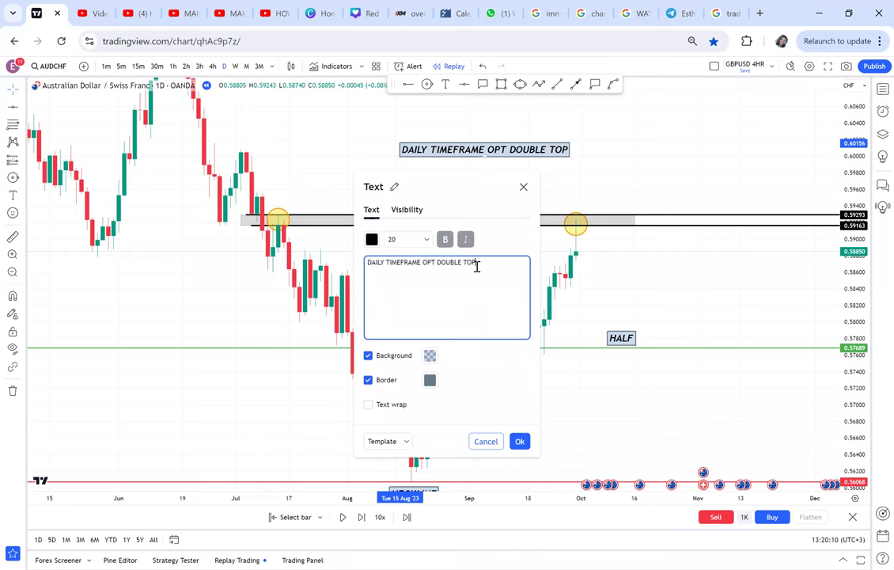
click(628, 175)
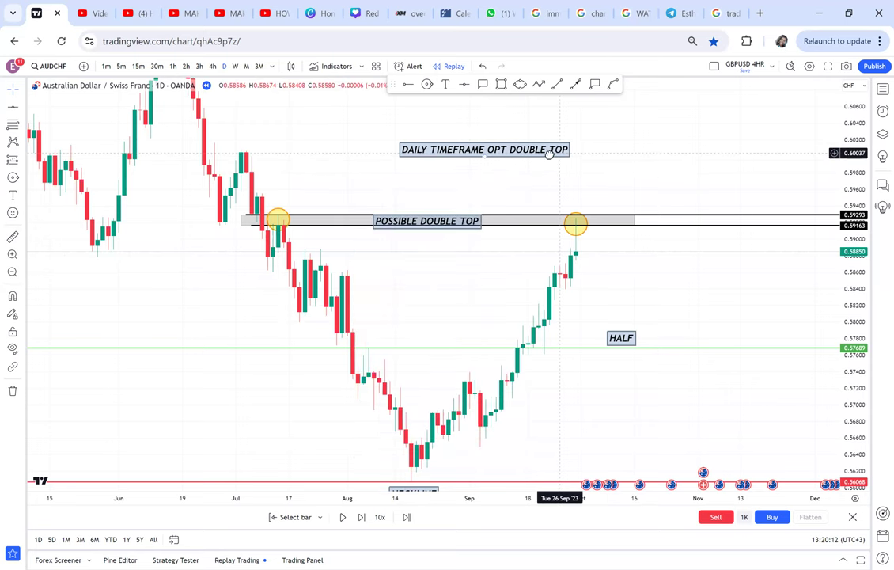
- Move the "DAILY TIMEFRAME OPT DOUBLE TOP" label down to sit centred above the possible double top zone
drag(549, 154, 481, 177)
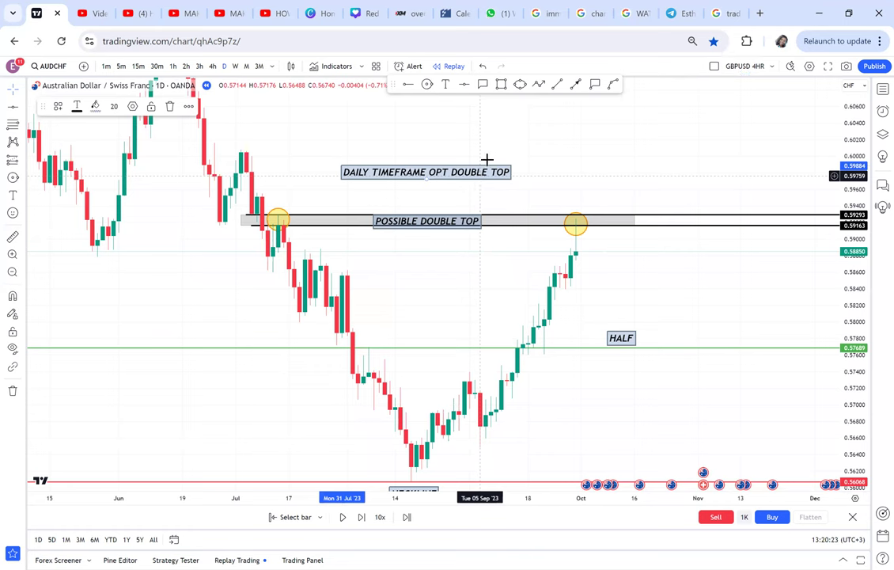
drag(470, 176, 476, 177)
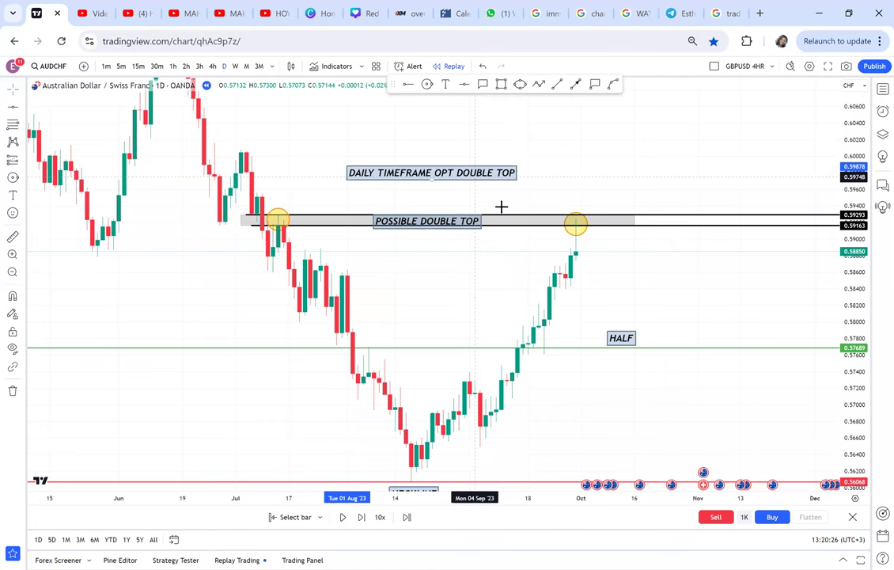
click(636, 257)
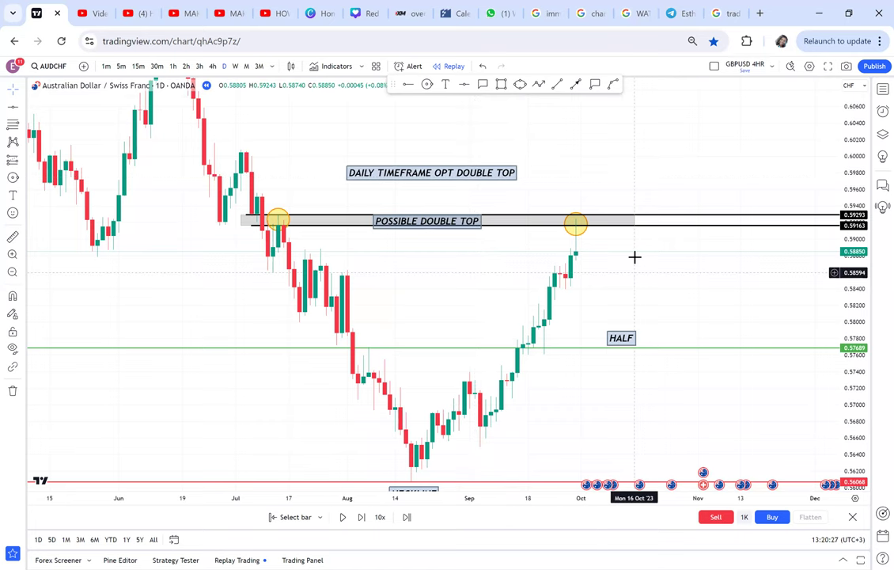
- Examine the earlier AUDCHF daily price history back through 2022 to judge the overall trend before the marked pattern
drag(632, 271, 635, 257)
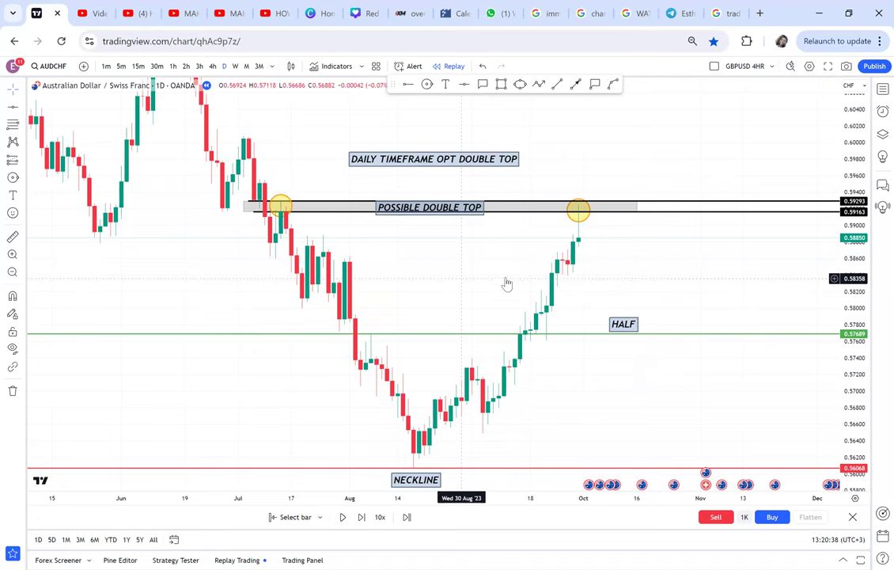
scroll(499, 286, down, 3)
drag(452, 271, 634, 557)
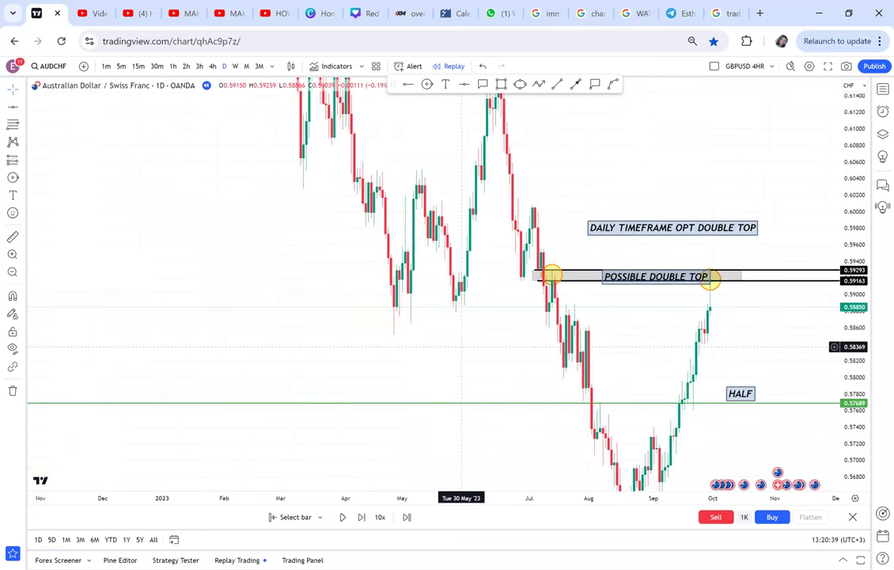
drag(616, 326, 813, 566)
drag(372, 281, 329, 87)
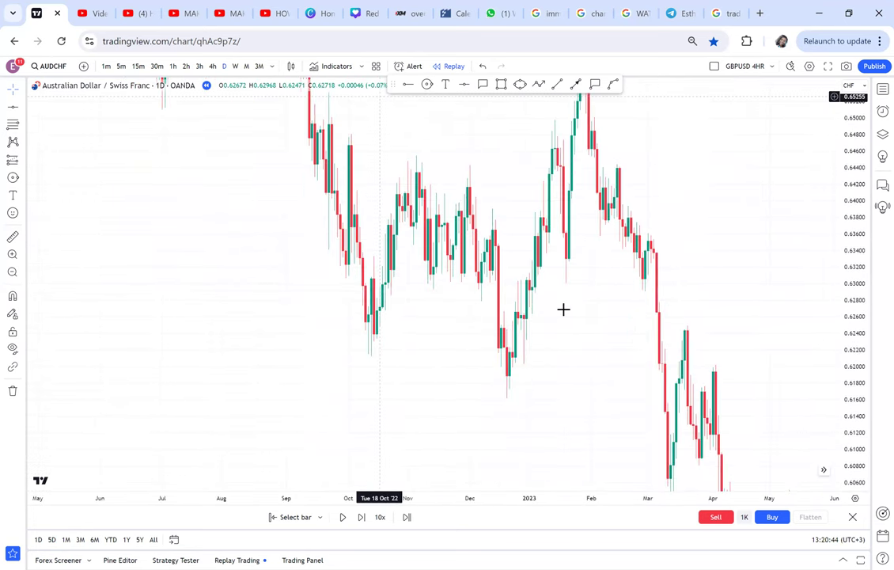
drag(572, 318, 4, 109)
scroll(197, 188, up, 4)
- Add a two-line note reading "1.DOWNTREND" and "2. OPT", and place it beside the "DAILY TIMEFRAME OPT DOUBLE TOP" label
drag(195, 186, 639, 218)
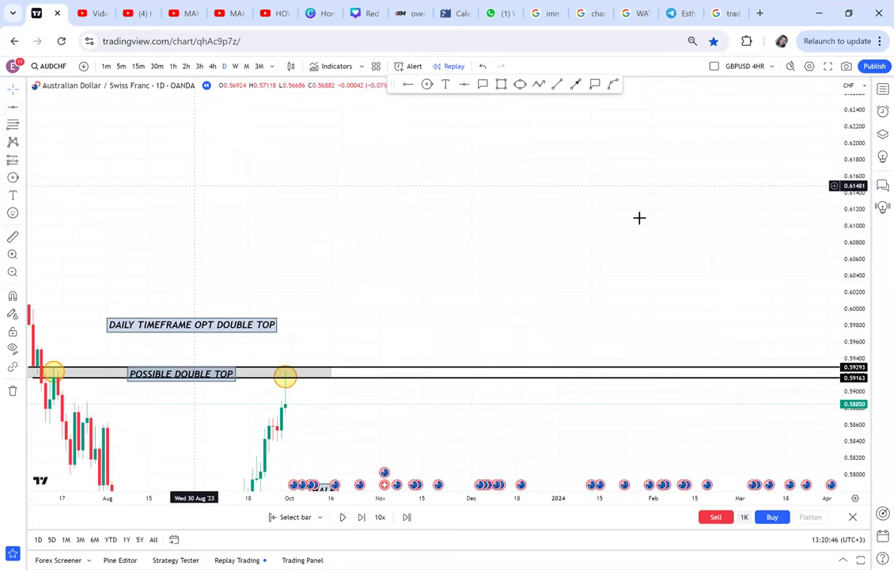
click(491, 162)
text(1.)
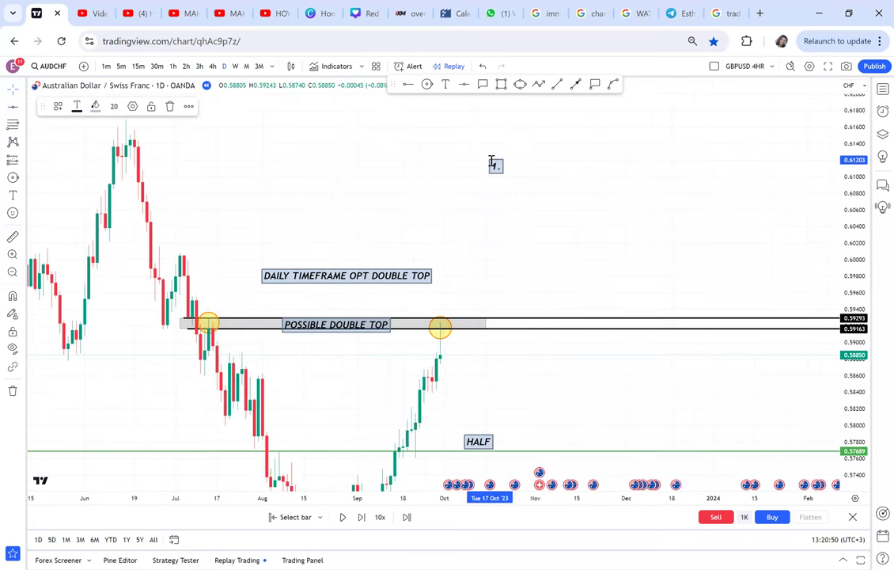
text(4.DOWNTR)
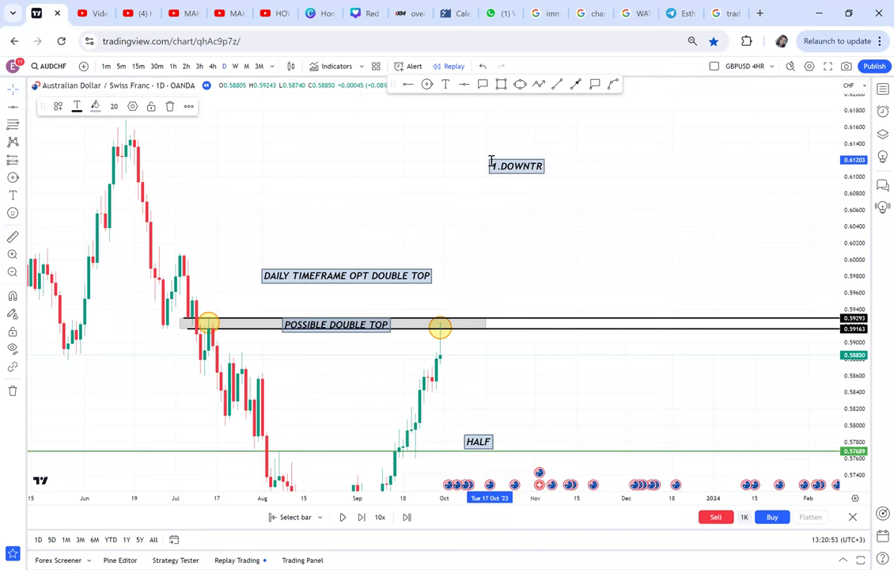
text(END)
key(Return)
text(2. )
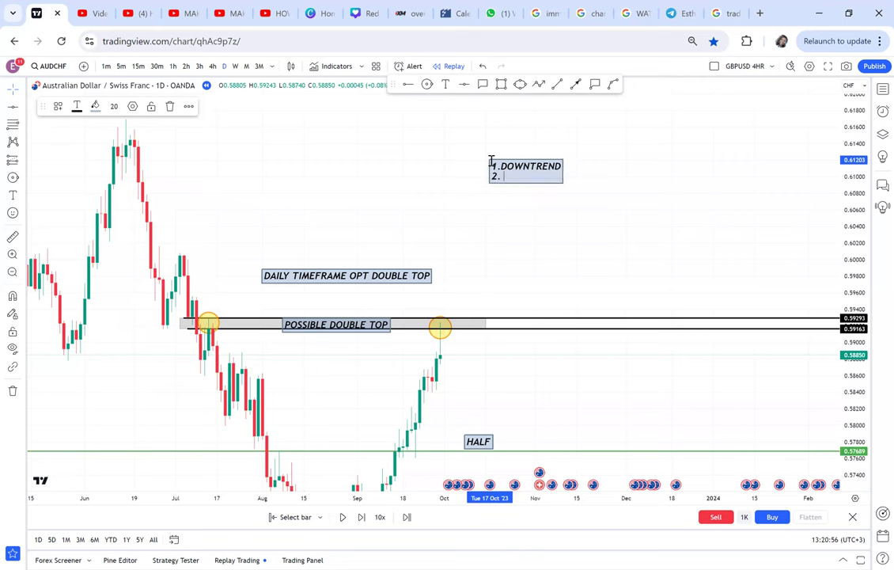
text(OPT)
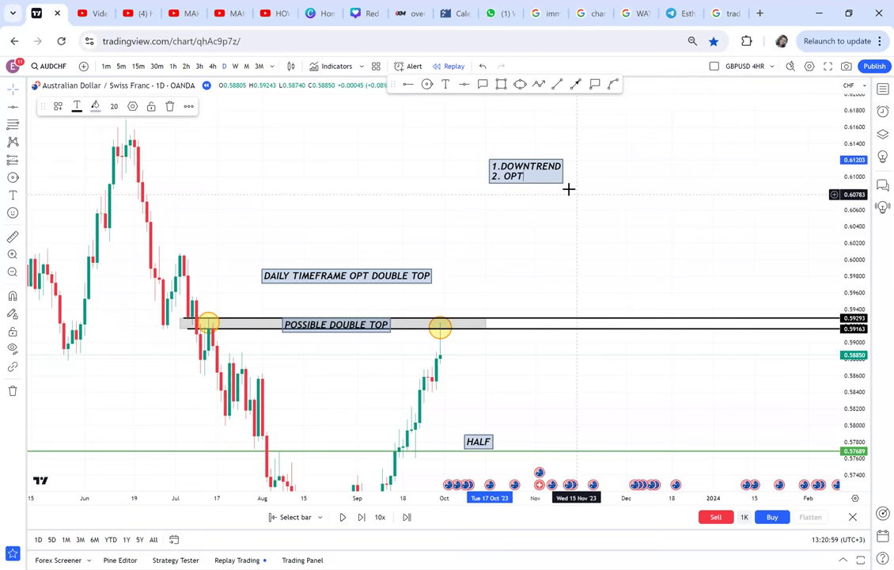
drag(569, 181, 528, 277)
drag(638, 277, 629, 170)
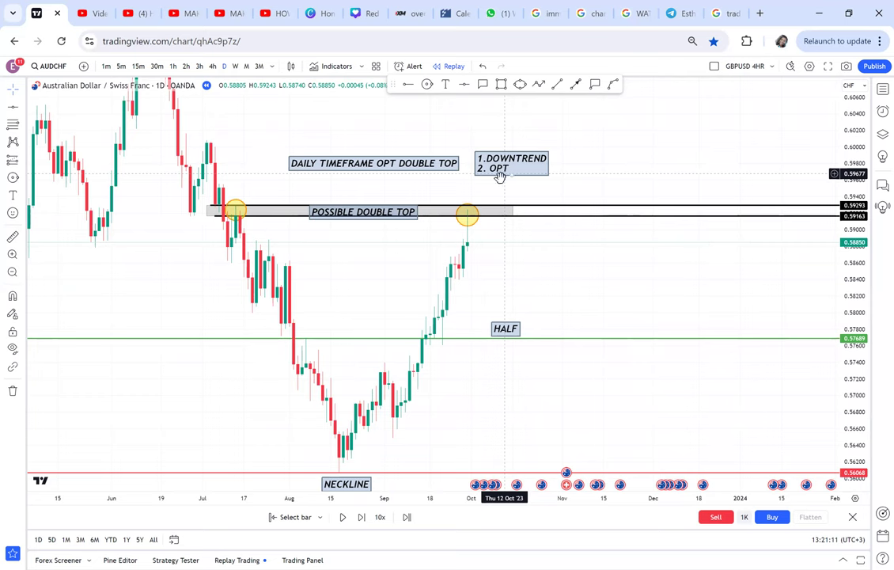
- Add the third line "3. STRATEGY" to the note beside the timeframe label
click(509, 165)
key(Return)
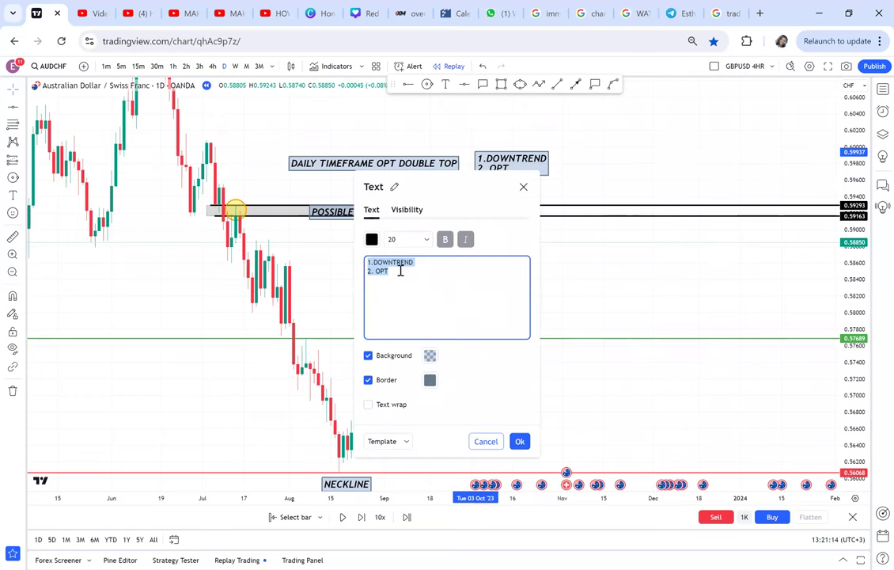
click(400, 270)
key(Return)
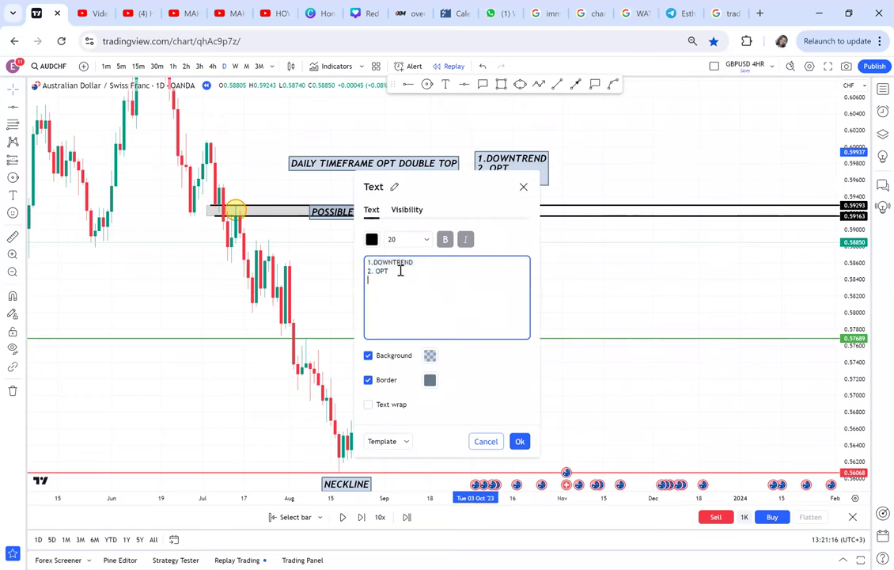
text(3. STRATEGY)
click(606, 287)
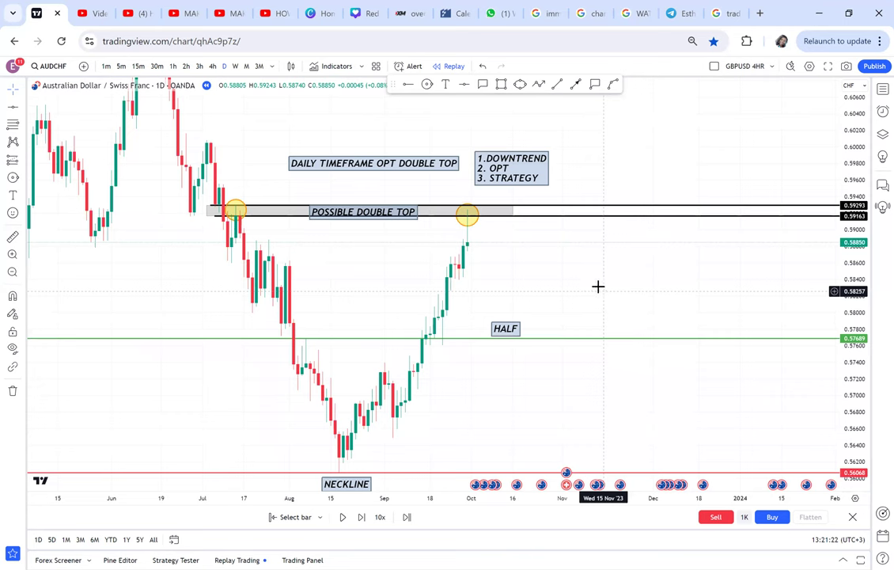